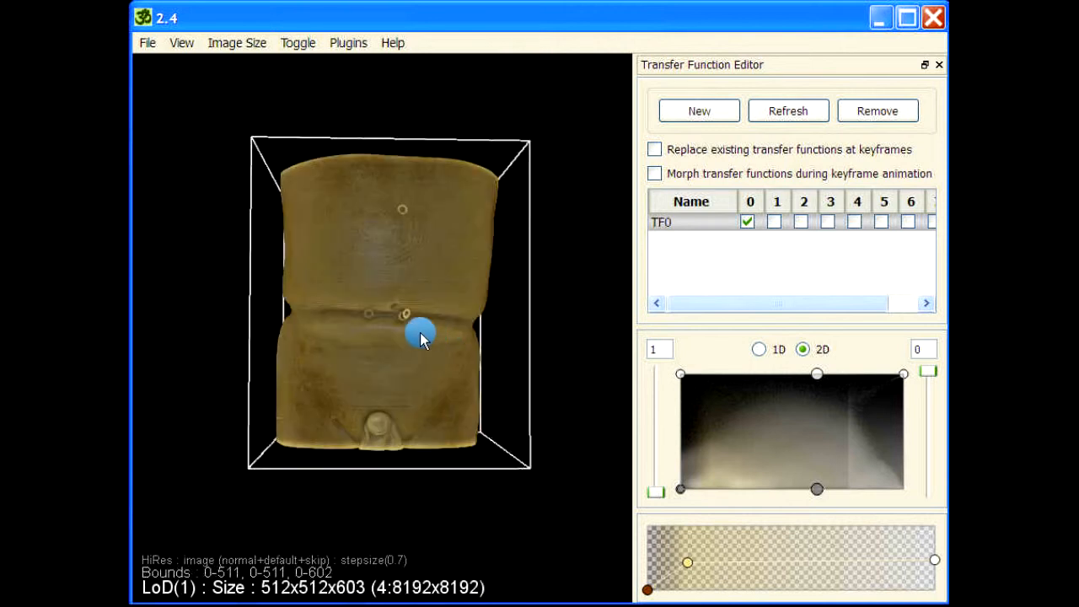
- Reshape transfer function TF0 so the skin vanishes and ribs, pelvis, intestines and vessels show
drag(429, 286, 484, 414)
drag(677, 487, 755, 494)
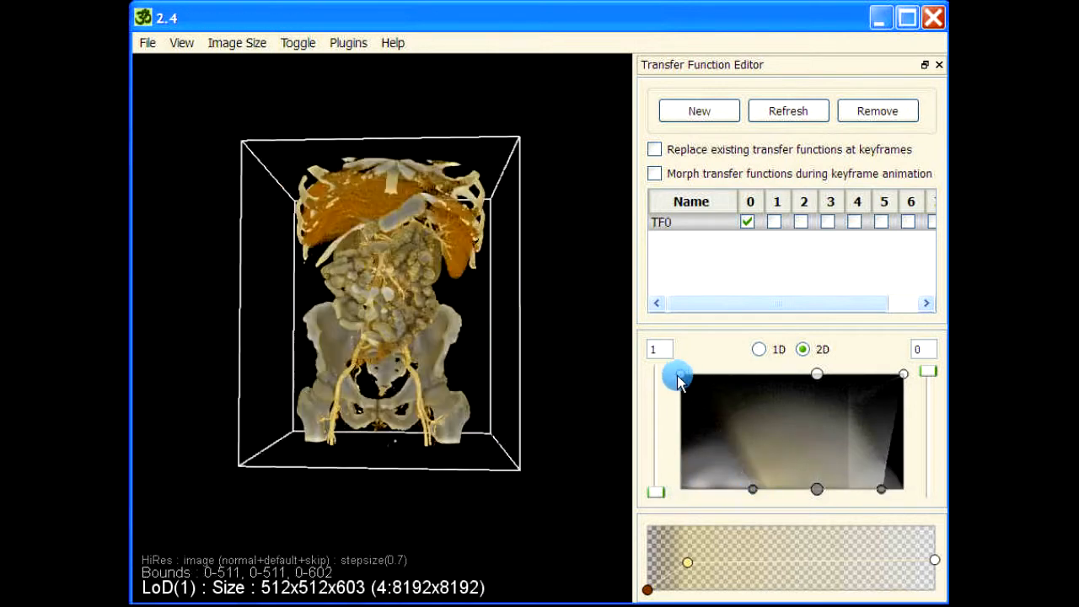
drag(679, 376, 757, 377)
click(829, 495)
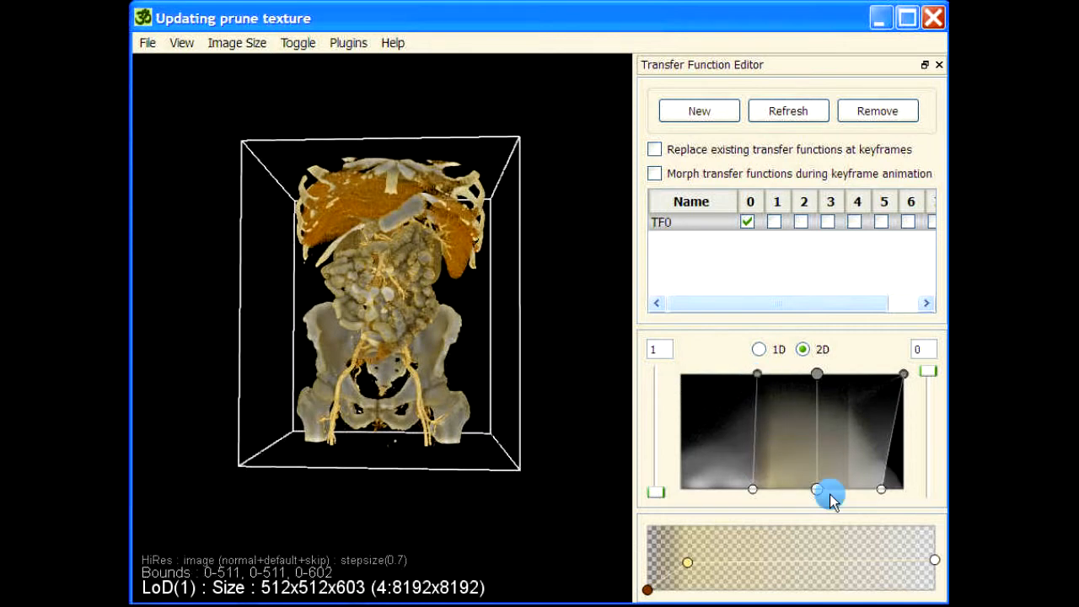
drag(881, 491, 904, 490)
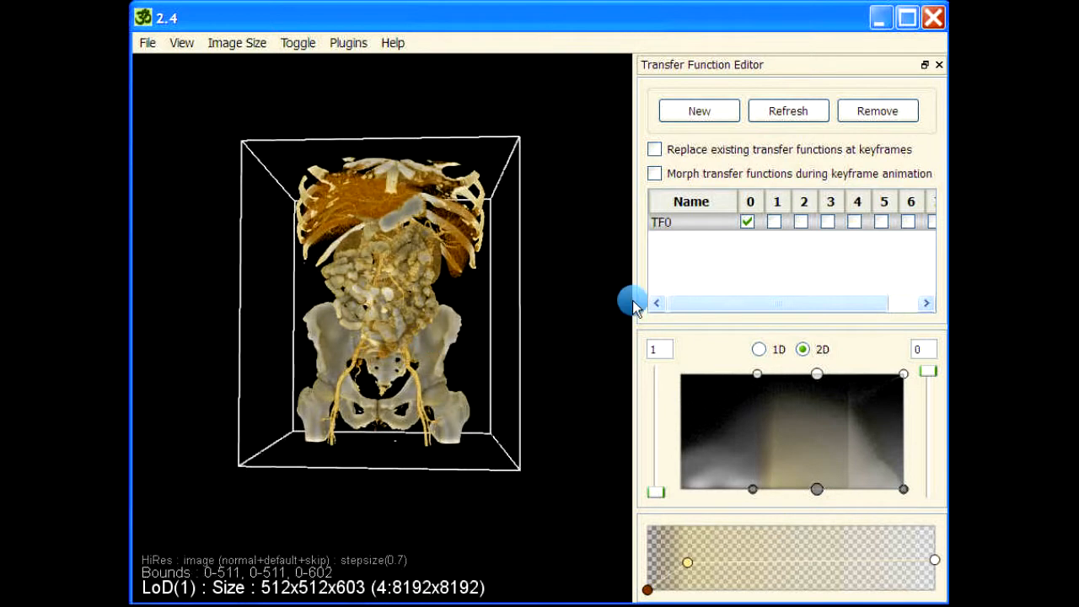
drag(509, 337, 352, 435)
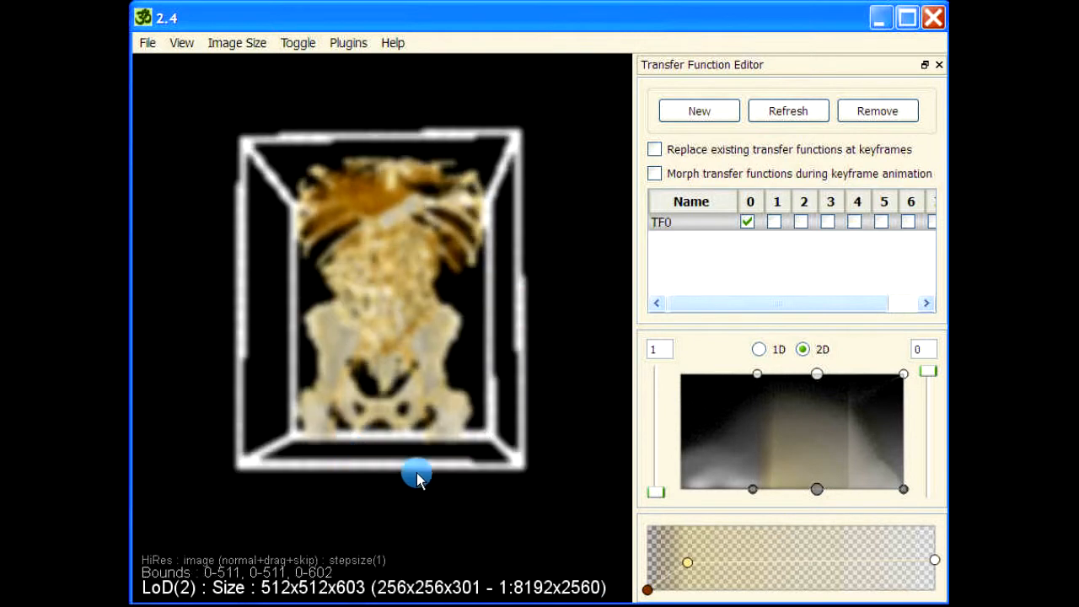
drag(418, 477, 414, 492)
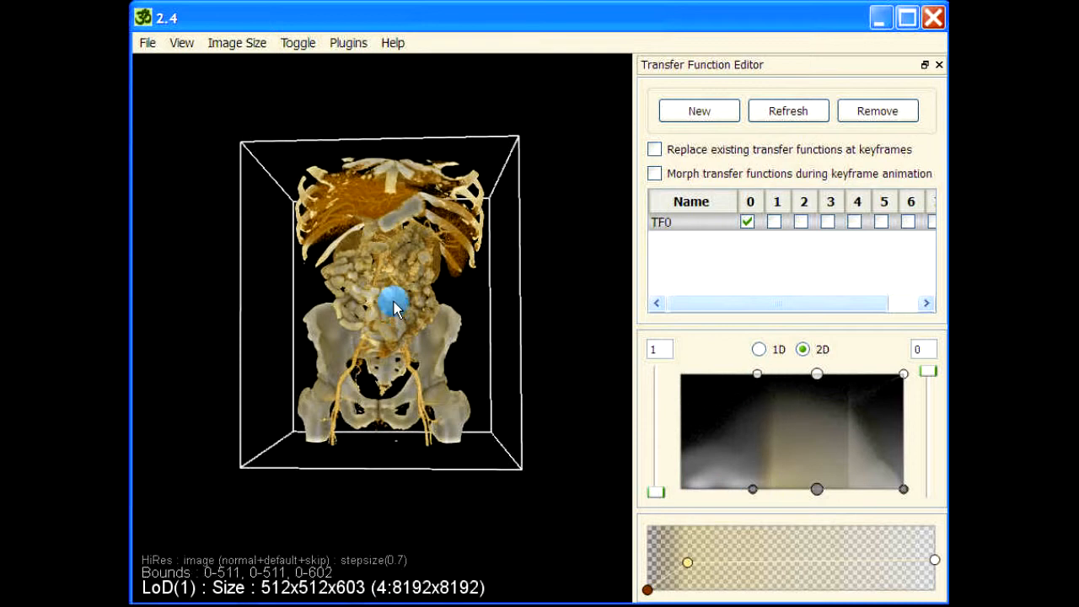
drag(393, 299, 412, 468)
drag(514, 281, 440, 141)
drag(368, 121, 418, 305)
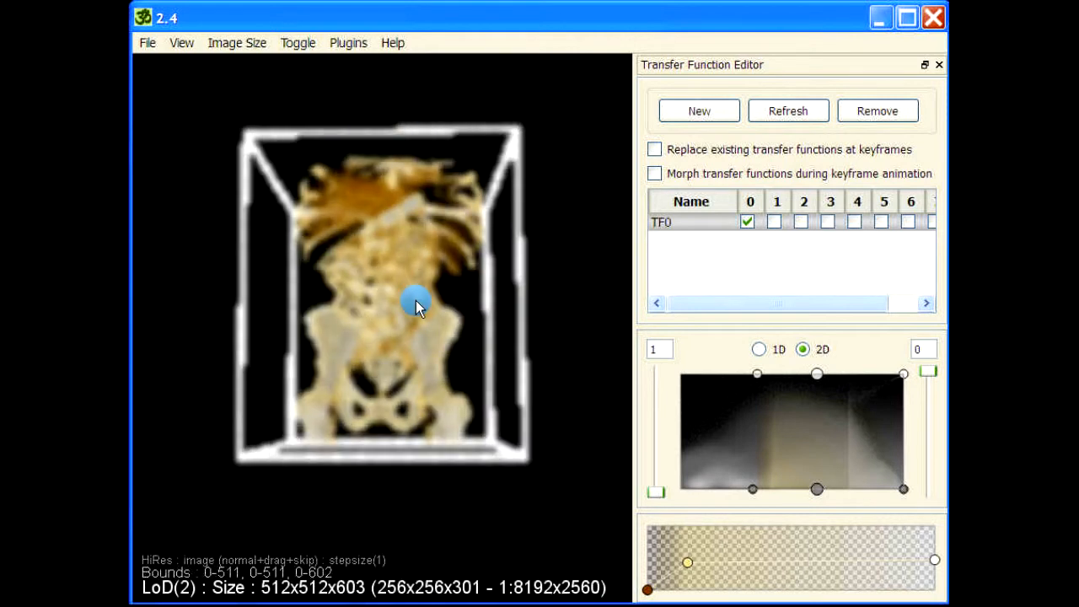
drag(484, 329, 393, 381)
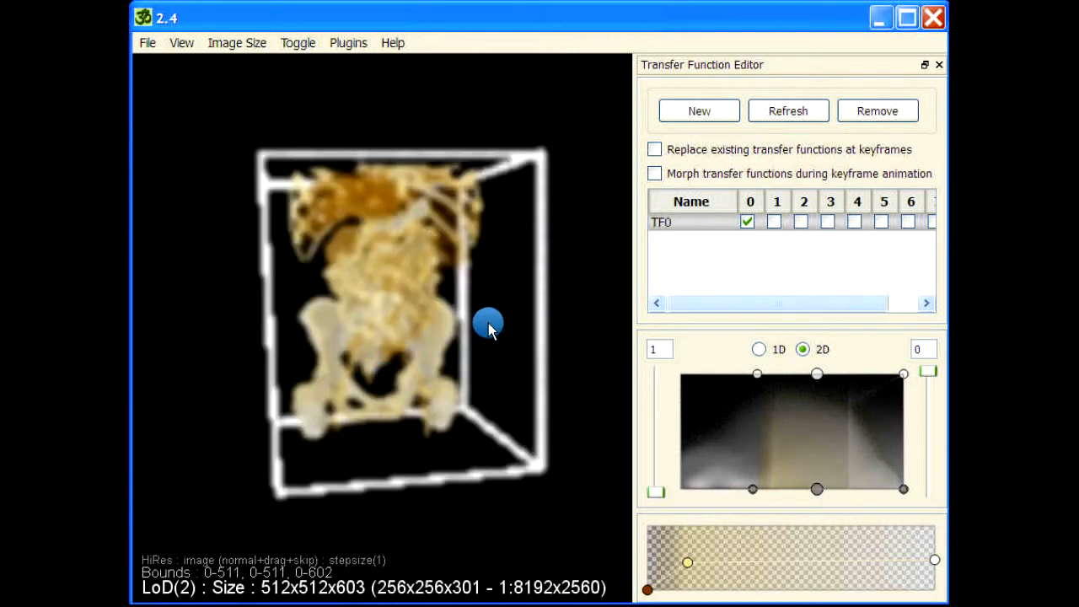
drag(489, 323, 475, 321)
drag(482, 366, 433, 445)
drag(385, 469, 285, 403)
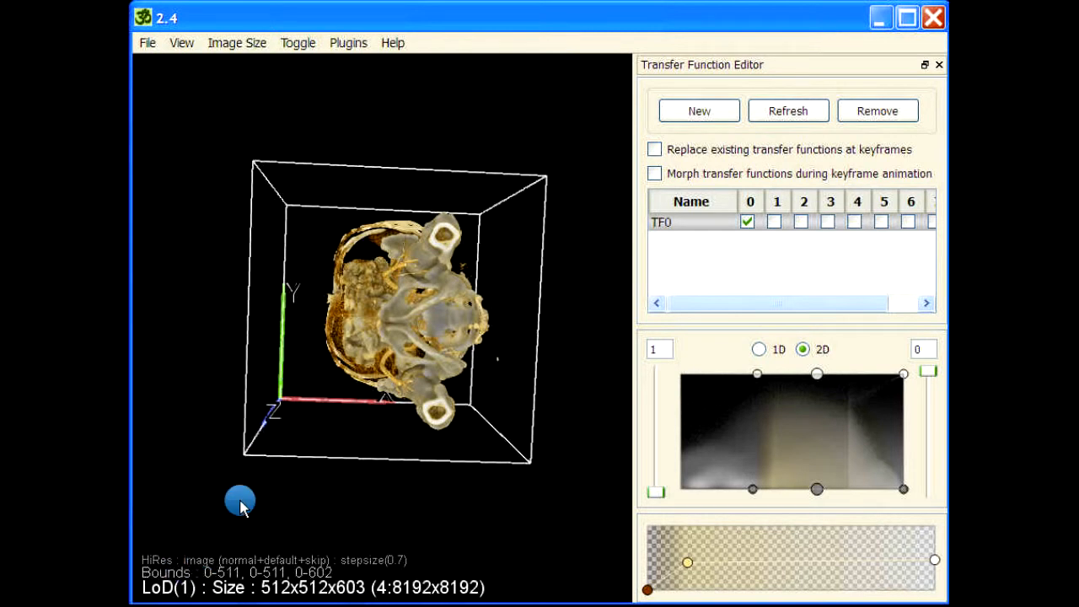
drag(241, 210, 289, 395)
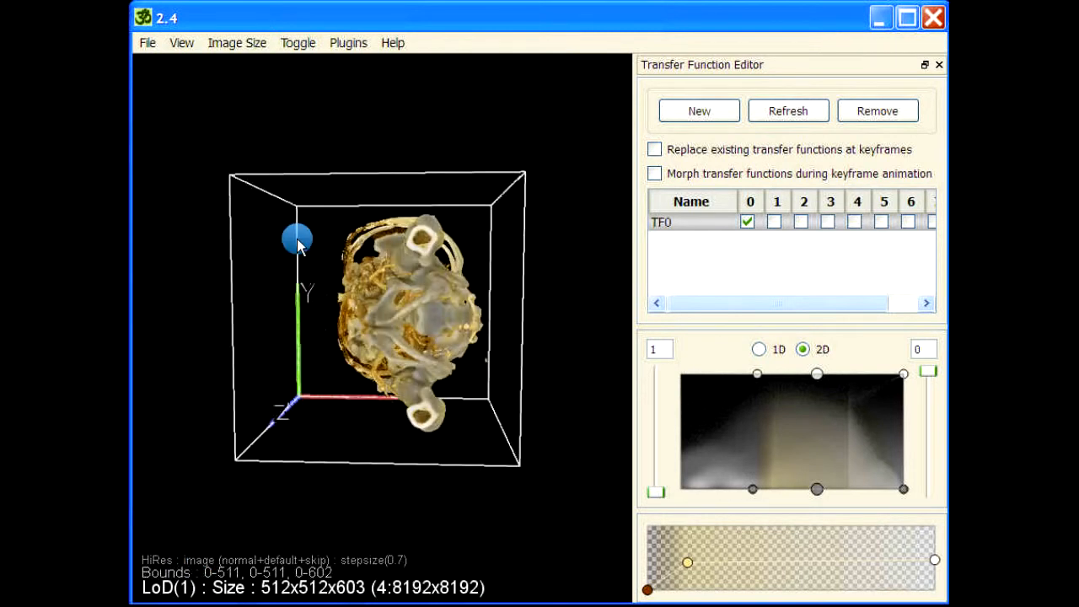
mouse_move(348, 450)
mouse_down()
mouse_move(277, 393)
mouse_move(354, 470)
mouse_up()
drag(374, 513, 390, 408)
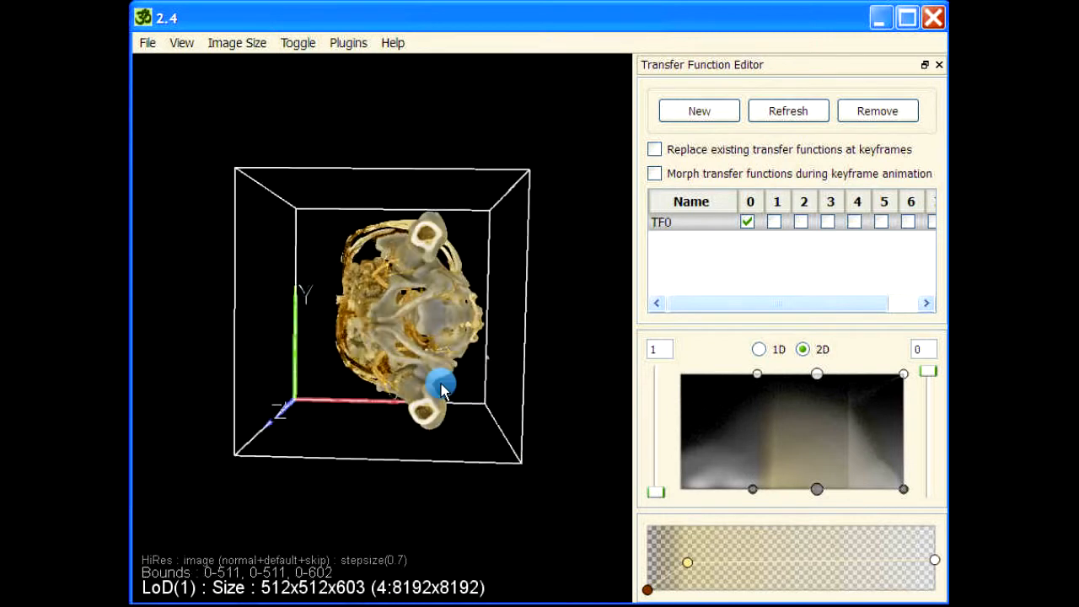
drag(378, 489, 386, 493)
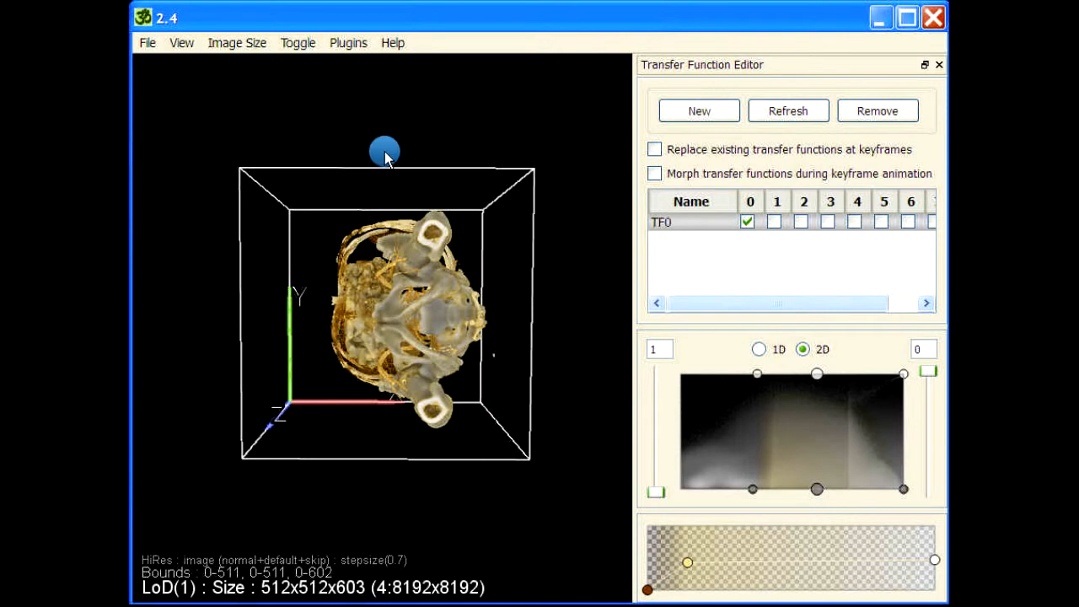
drag(438, 123, 260, 113)
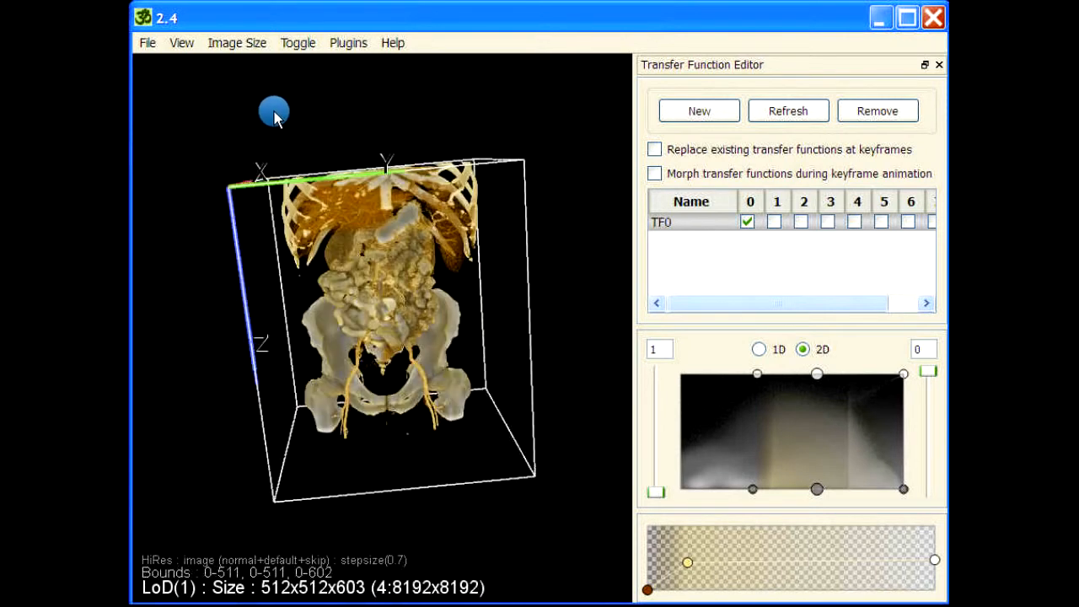
drag(473, 109, 525, 106)
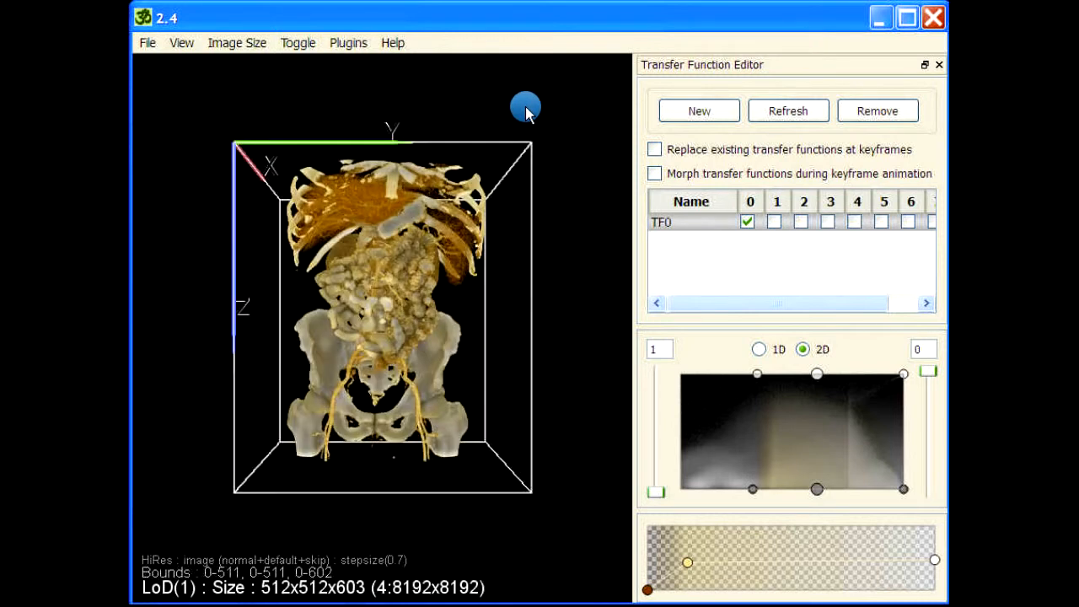
- Run the reslice command and accept a tight fit around the visible voxels
key(space)
text(reslice)
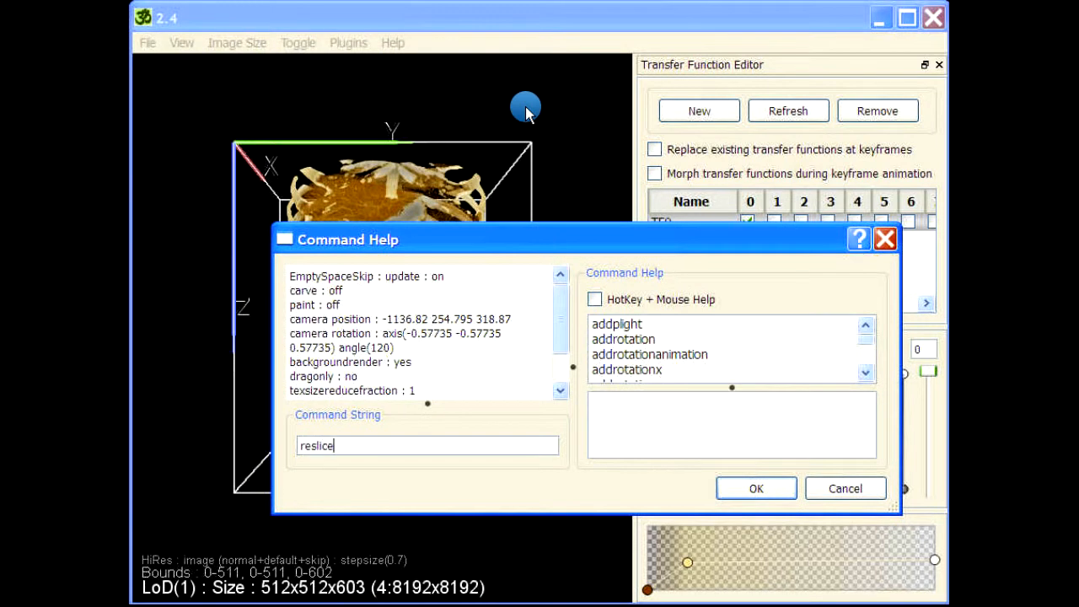
key(Return)
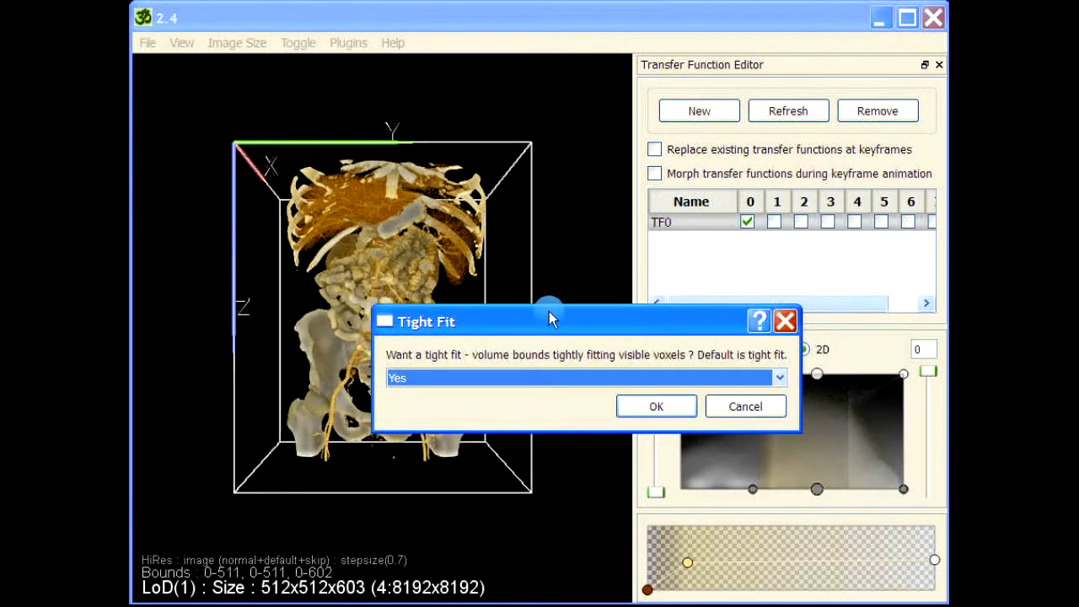
drag(549, 311, 691, 168)
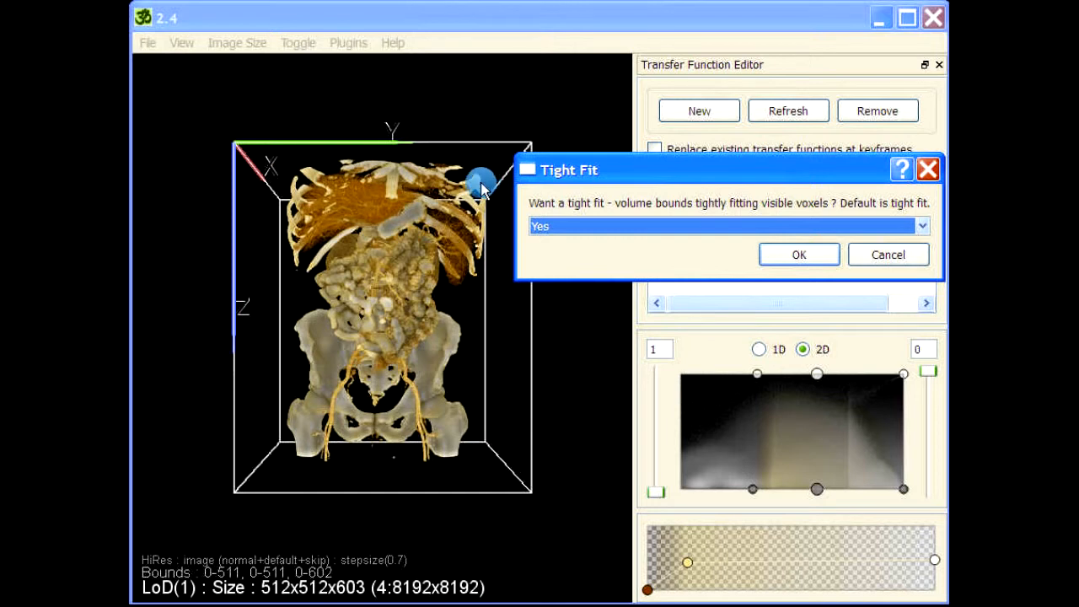
mouse_move(616, 168)
mouse_down()
mouse_move(529, 167)
mouse_move(616, 158)
mouse_up()
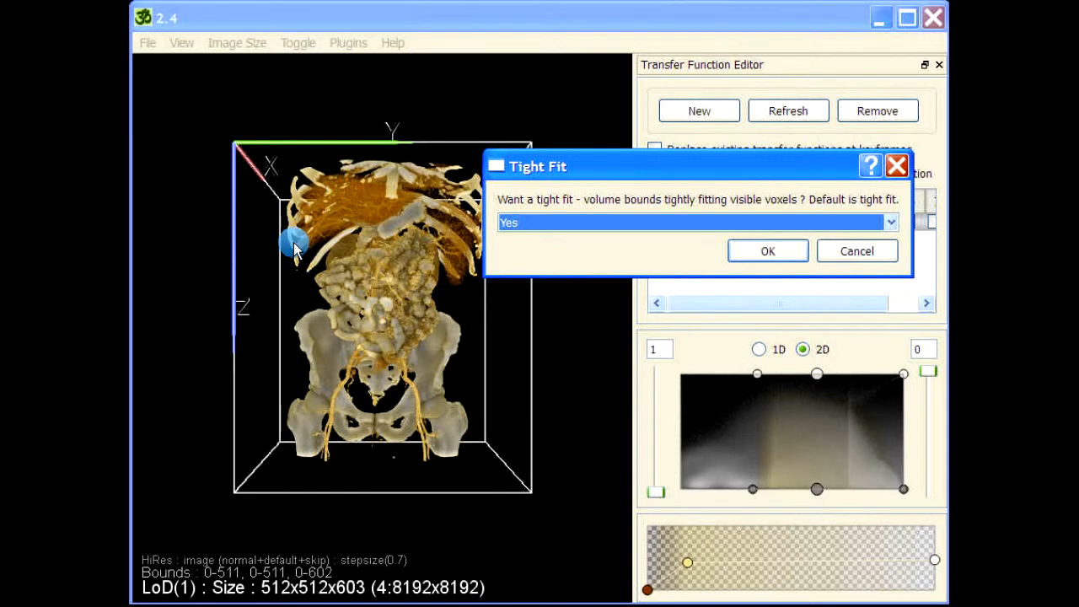
click(769, 250)
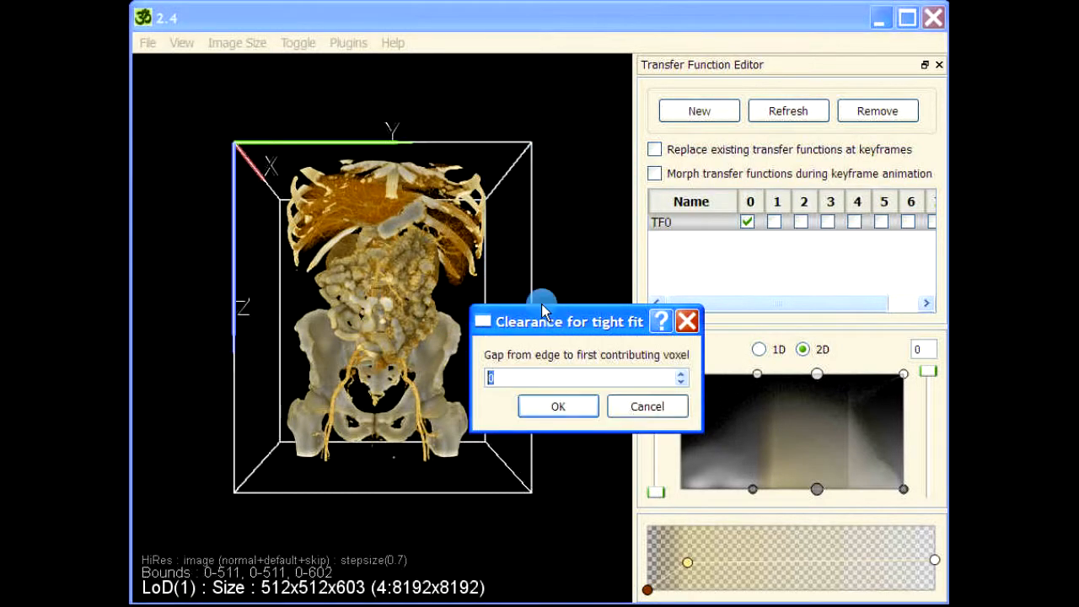
- Set the edge clearance to 5 and confirm, starting the volume save
drag(542, 309, 465, 174)
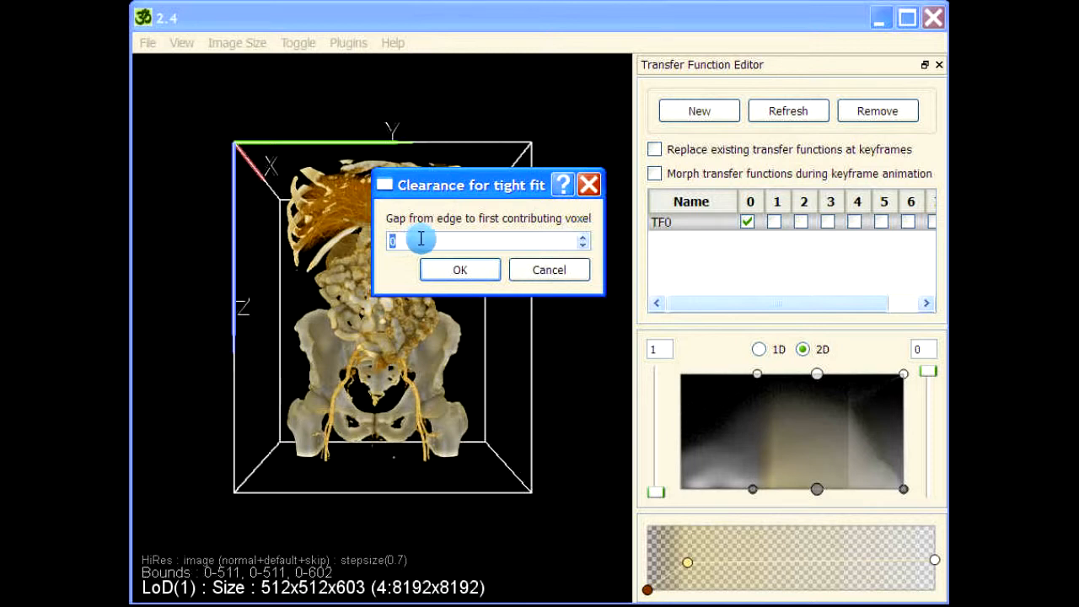
key(BackSpace)
drag(409, 244, 378, 245)
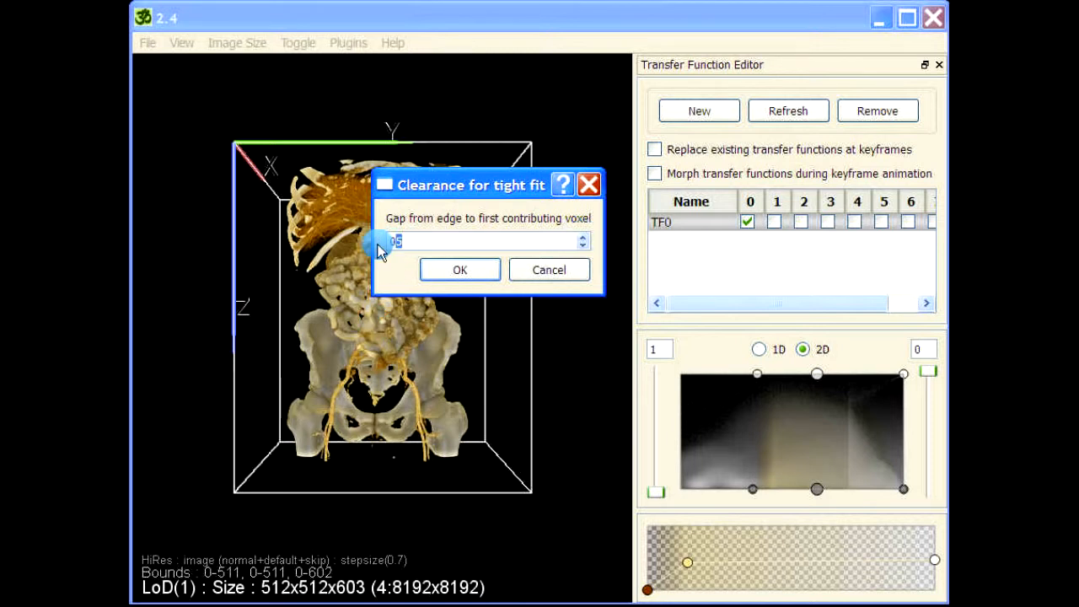
text(5)
click(461, 271)
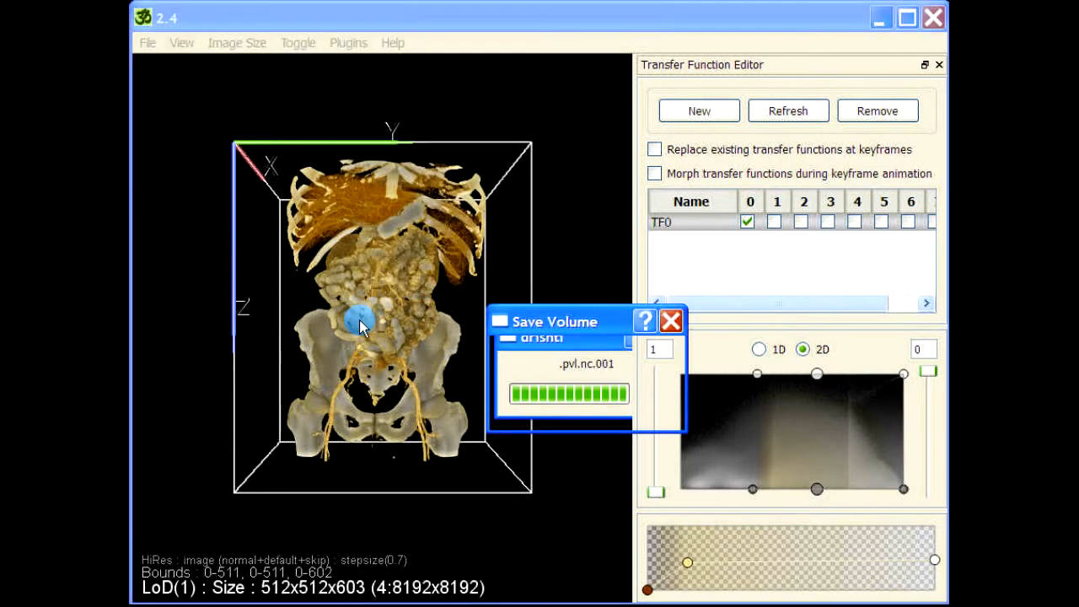
- Save the resliced voxel values (not opacity) as part1.pvl.nc and dismiss the confirmation
drag(577, 323, 544, 275)
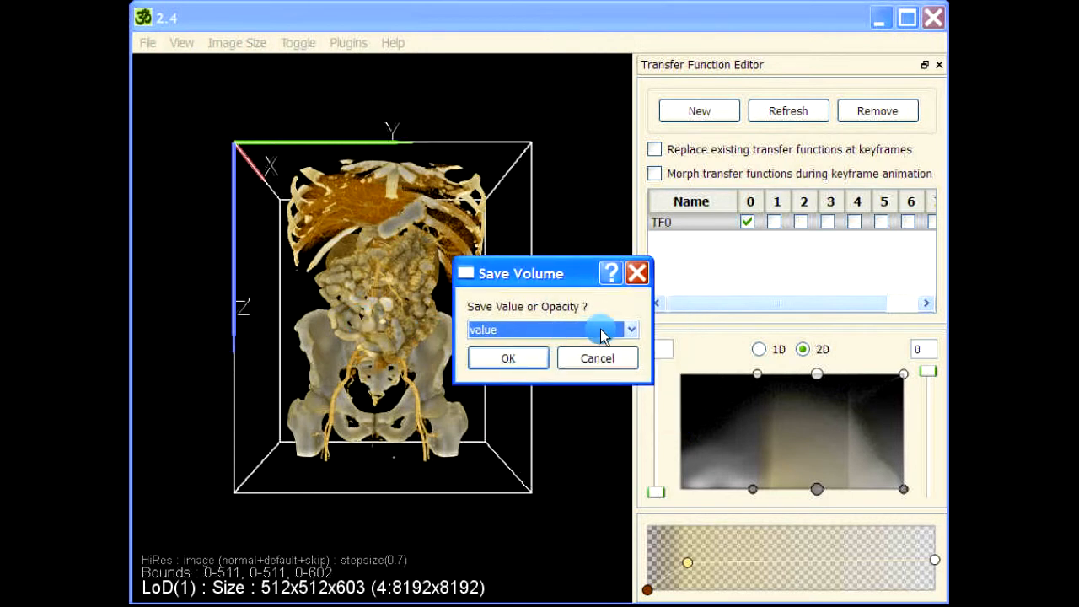
click(514, 331)
click(495, 345)
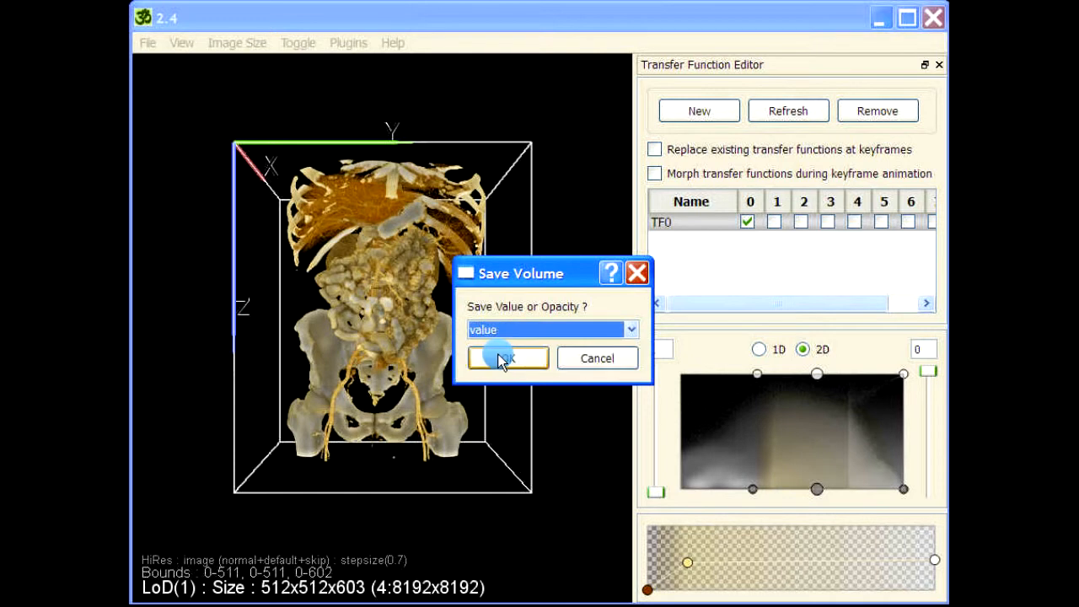
click(501, 356)
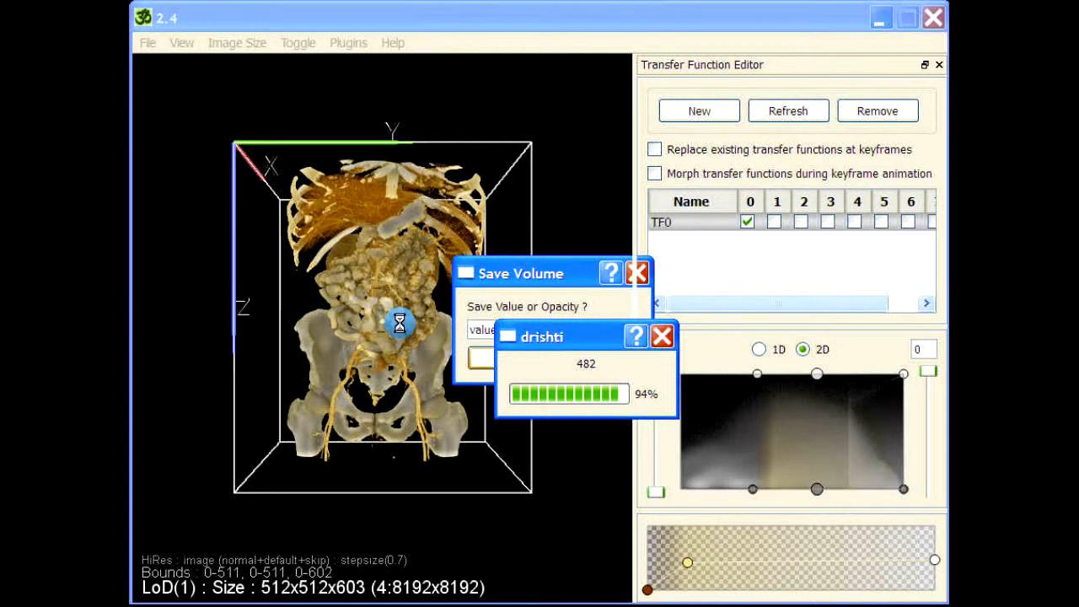
drag(561, 172, 540, 100)
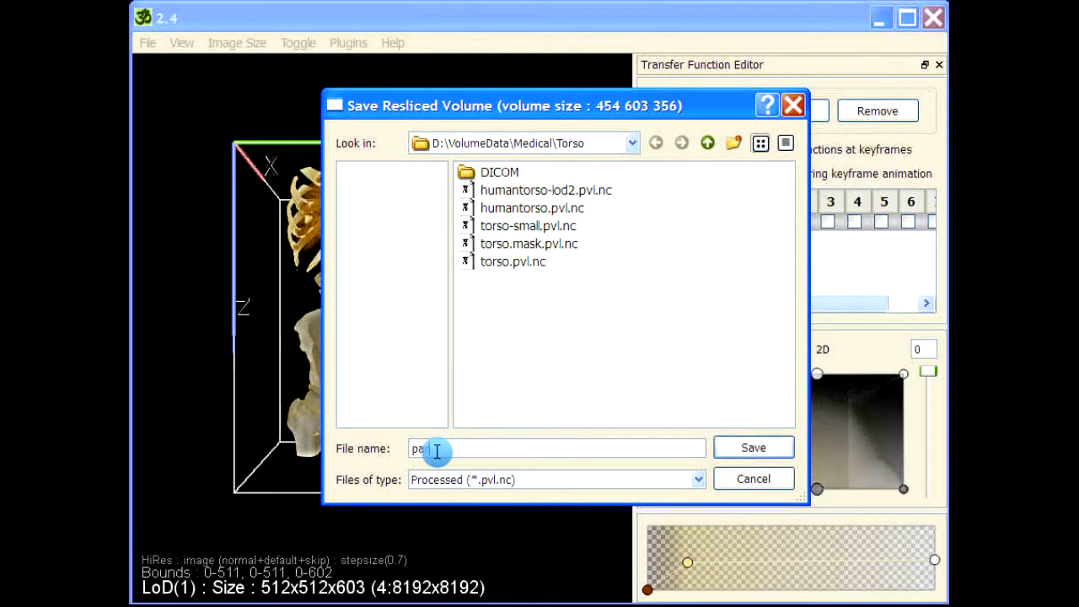
key(Return)
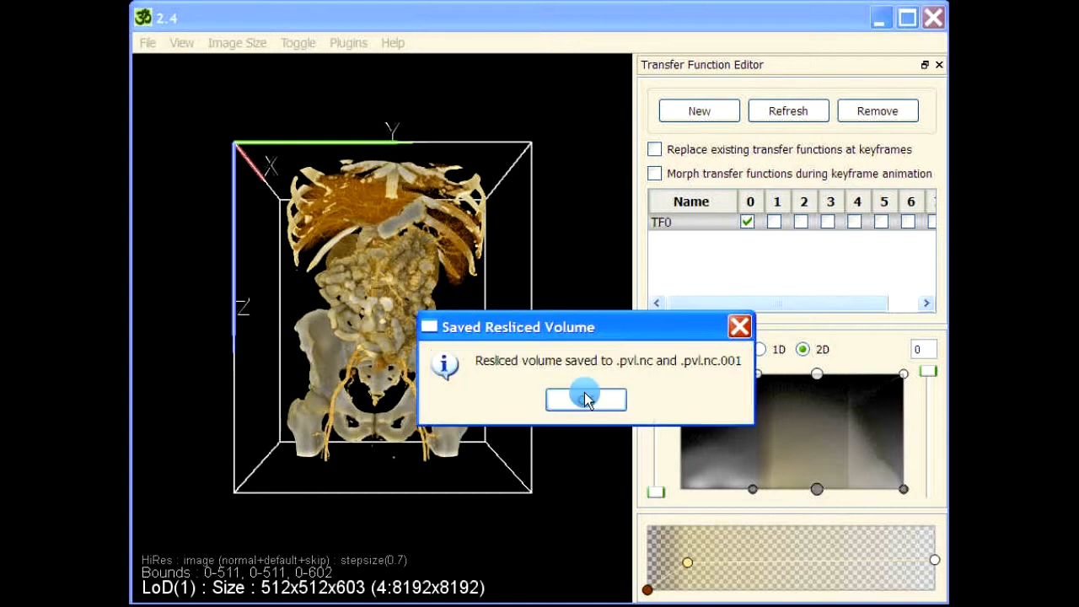
click(587, 400)
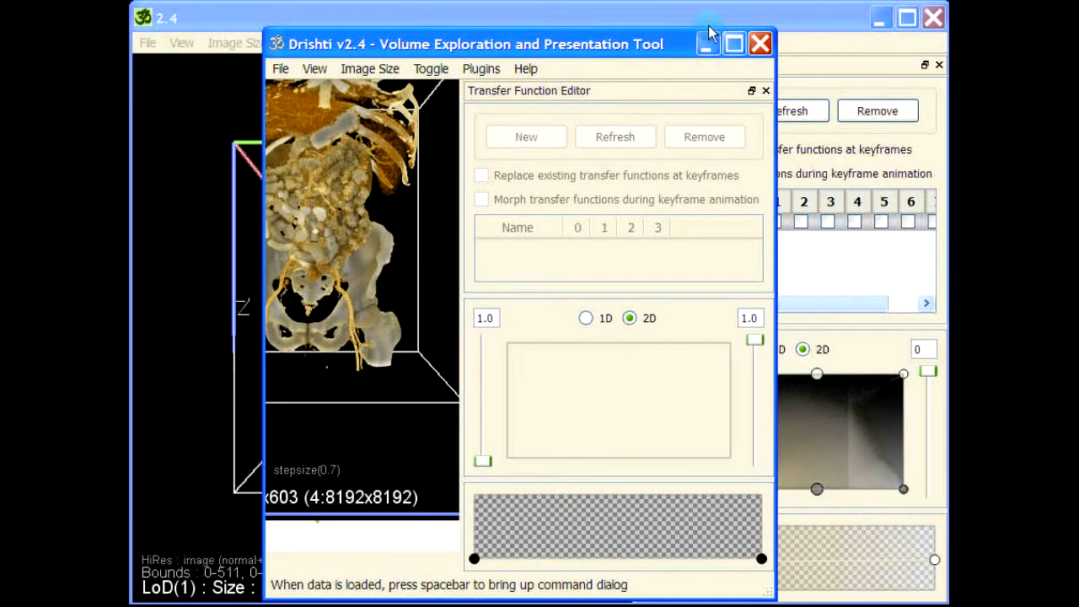
- Load the 454x603x356 cropped volume in a second viewer, then quit it without saving
drag(596, 34, 594, 28)
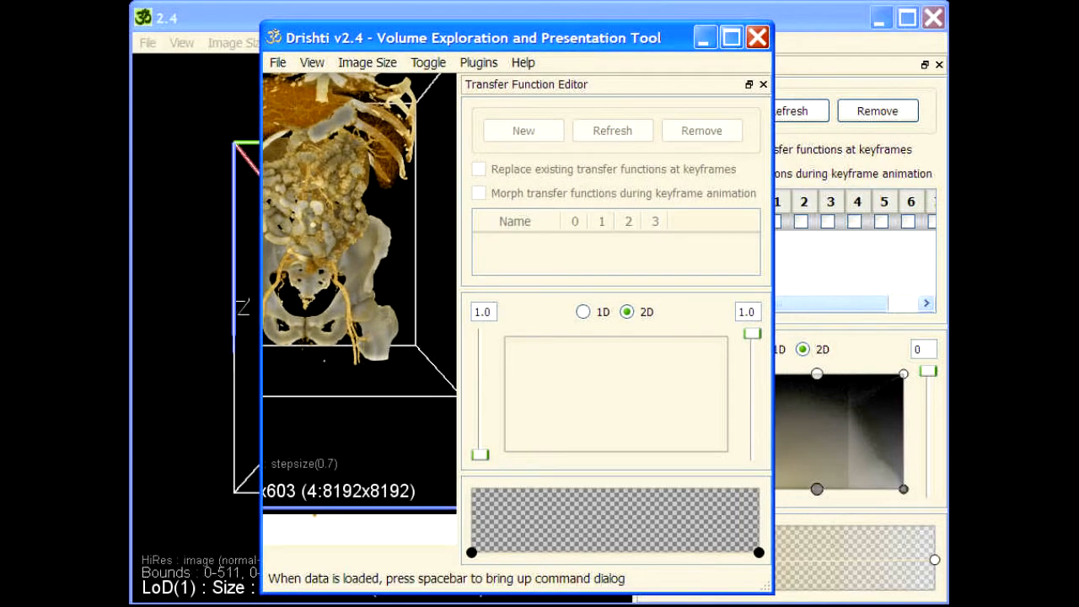
click(355, 242)
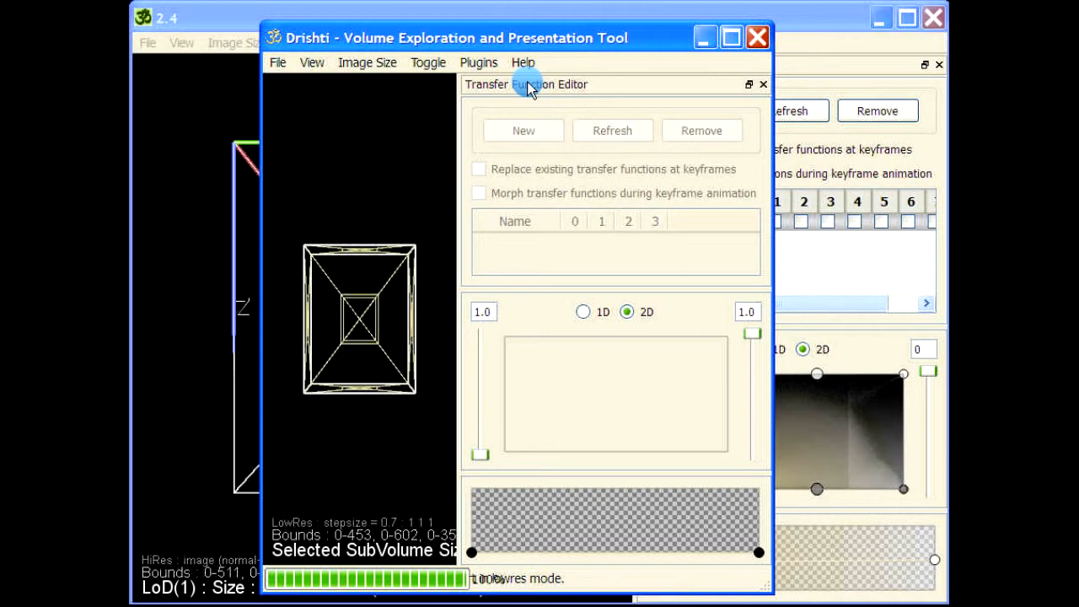
drag(537, 82, 1045, 82)
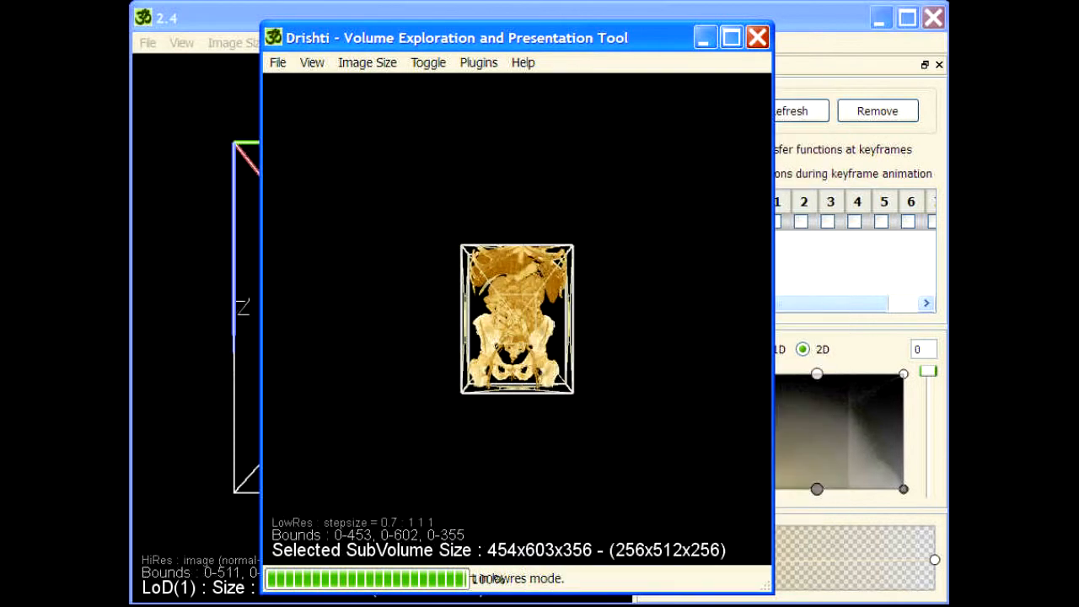
drag(563, 38, 838, 44)
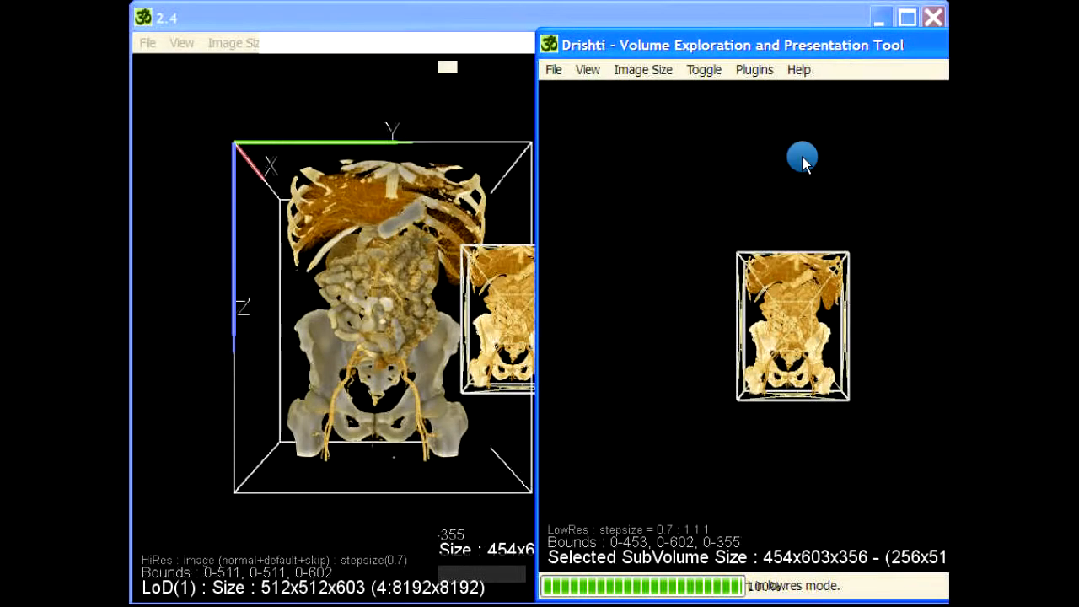
drag(732, 47, 736, 45)
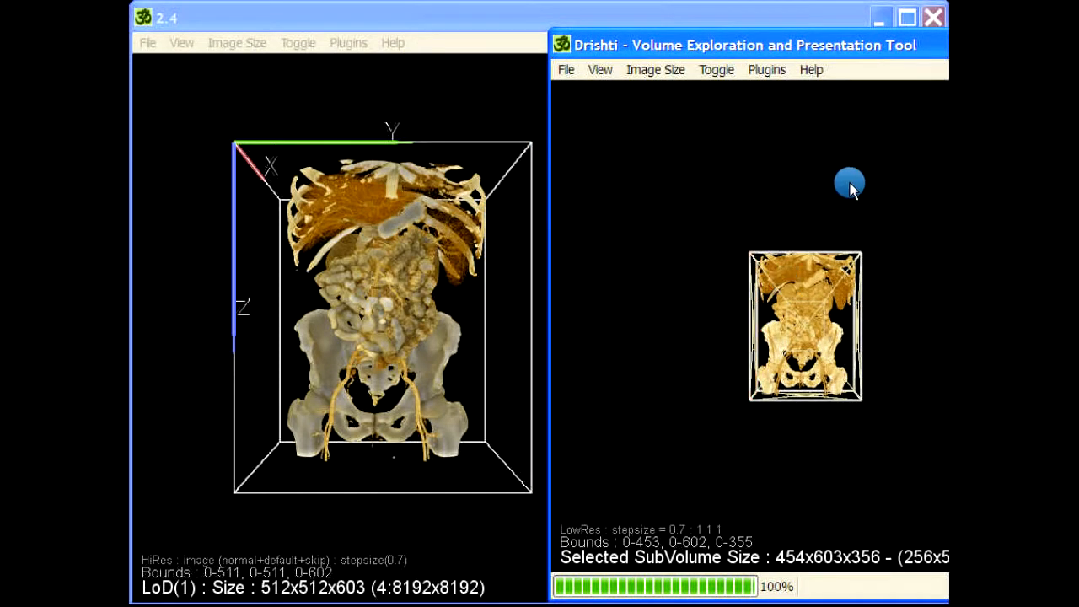
key(alt+F4)
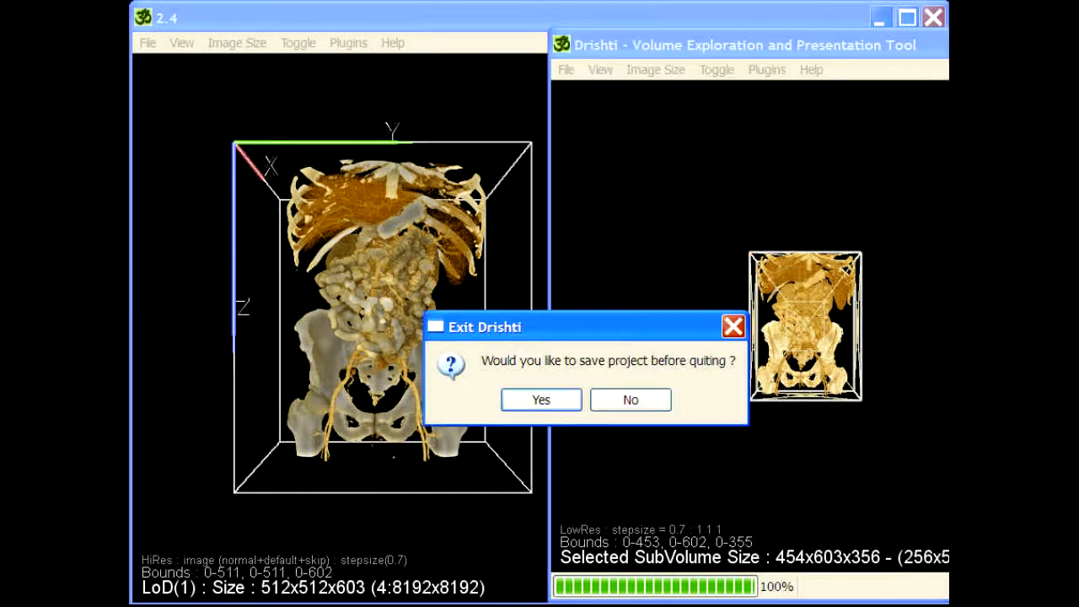
click(629, 402)
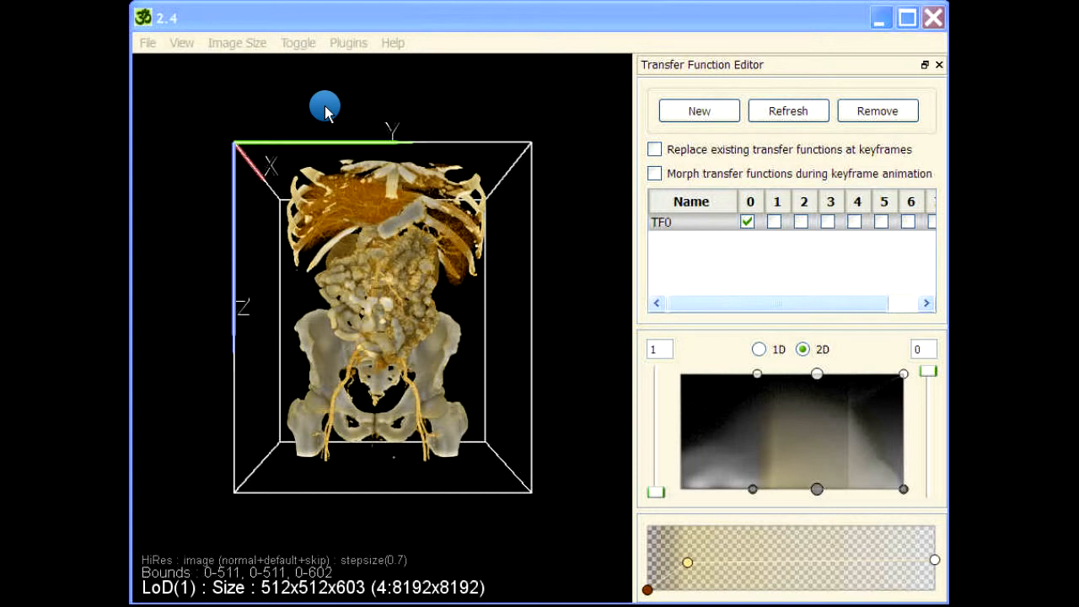
click(325, 108)
key(space)
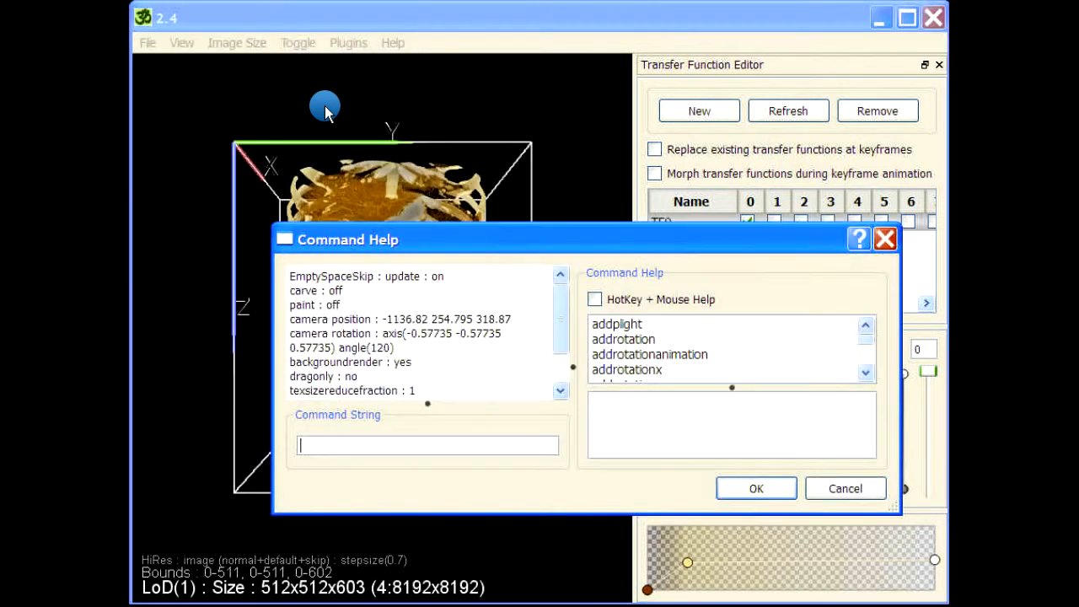
click(712, 341)
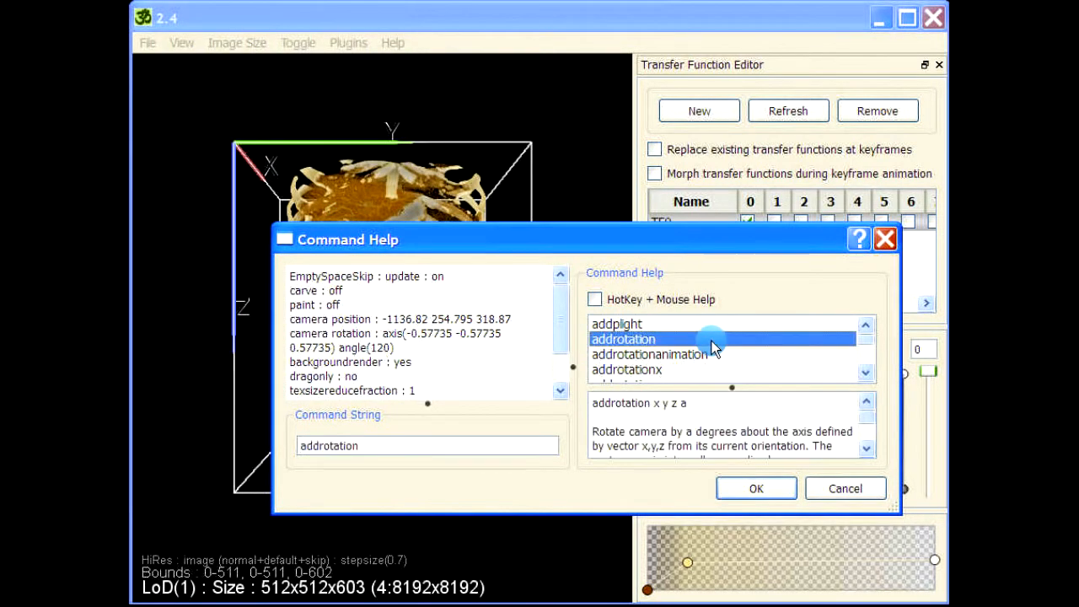
key(r)
scroll(742, 346, down, 3)
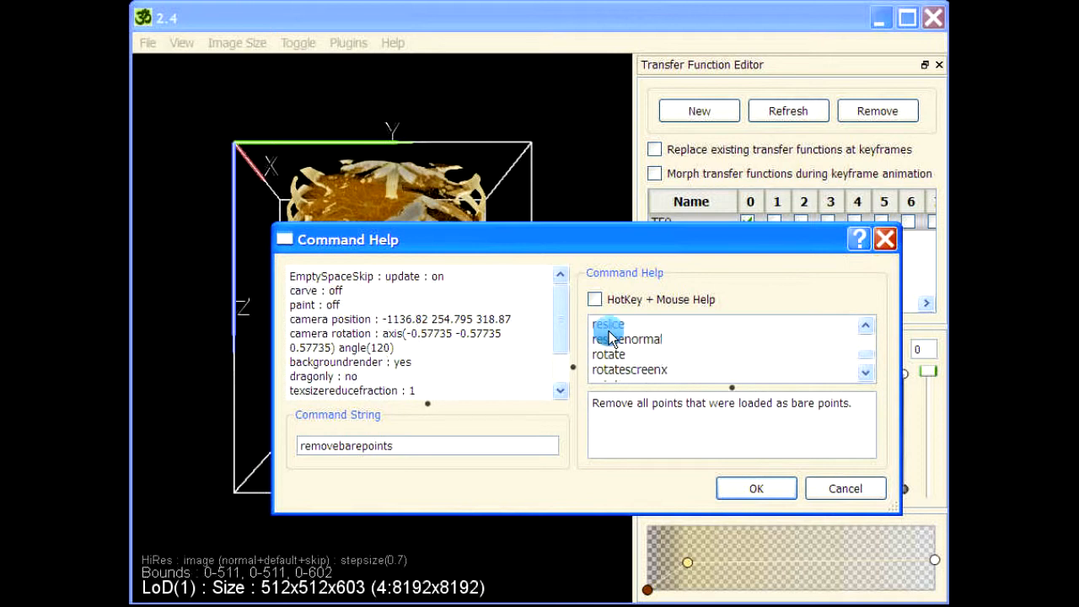
click(612, 339)
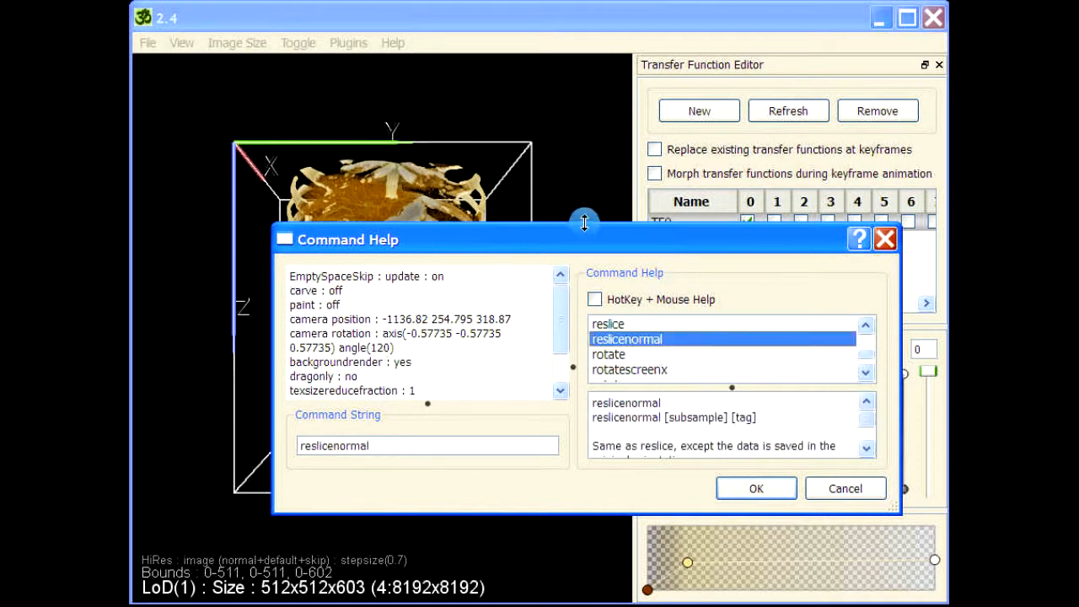
drag(585, 222, 593, 116)
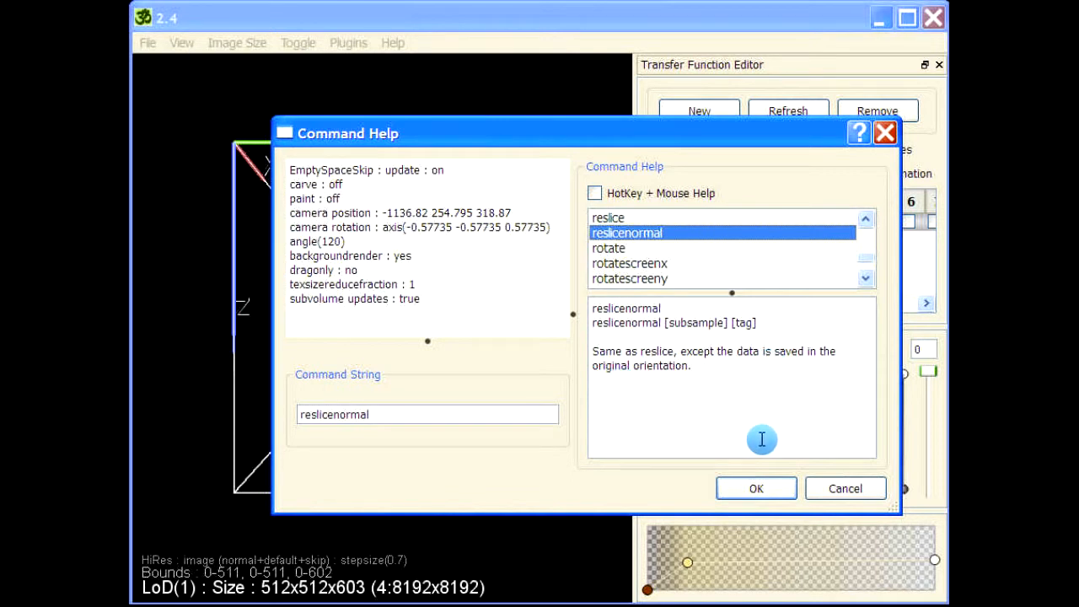
click(843, 490)
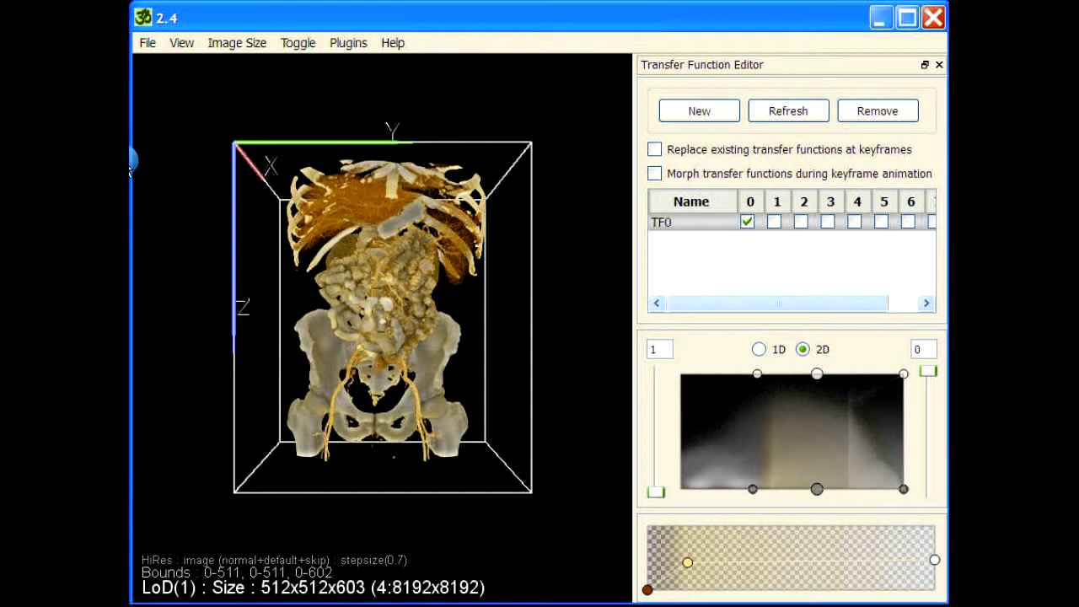
- Inspect the torso from several angles, snap it to an exact frontal view, and open command entry
drag(131, 164, 424, 459)
drag(424, 234, 506, 238)
drag(554, 287, 273, 306)
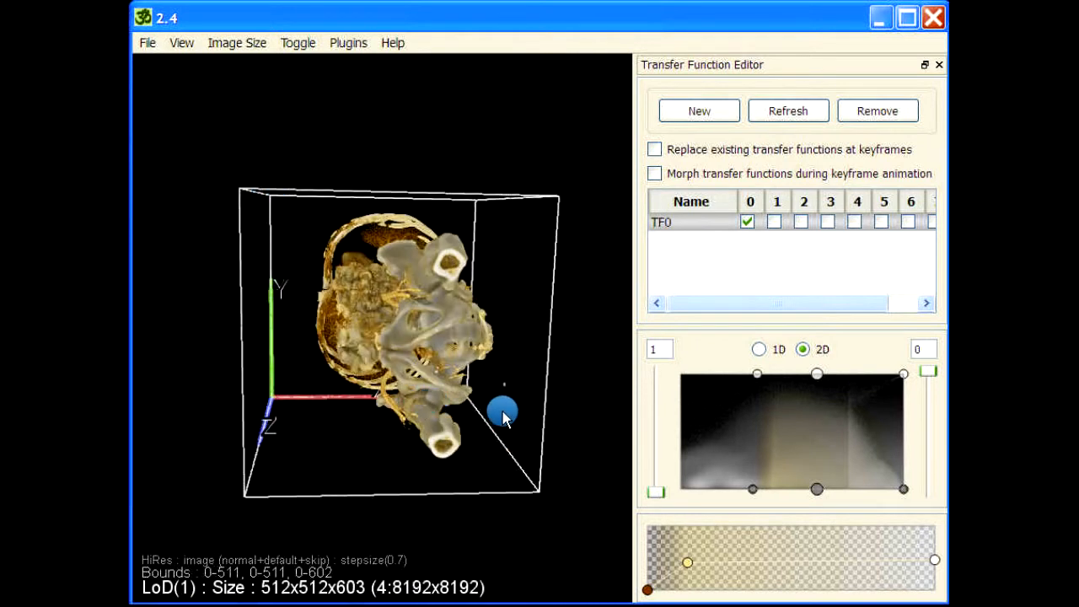
drag(510, 353, 371, 246)
drag(514, 115, 516, 135)
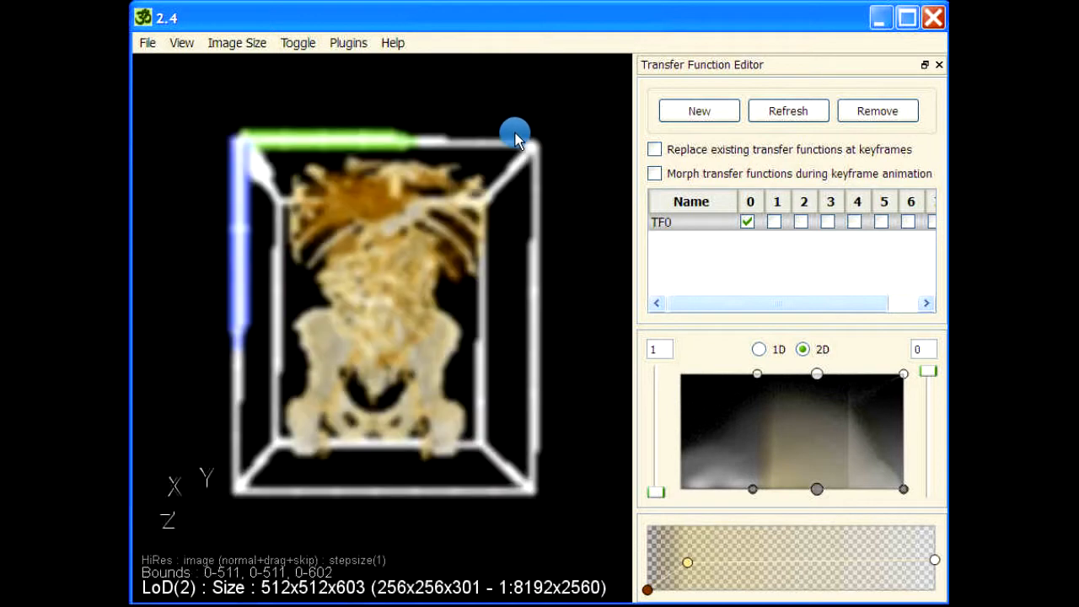
double_click(392, 286)
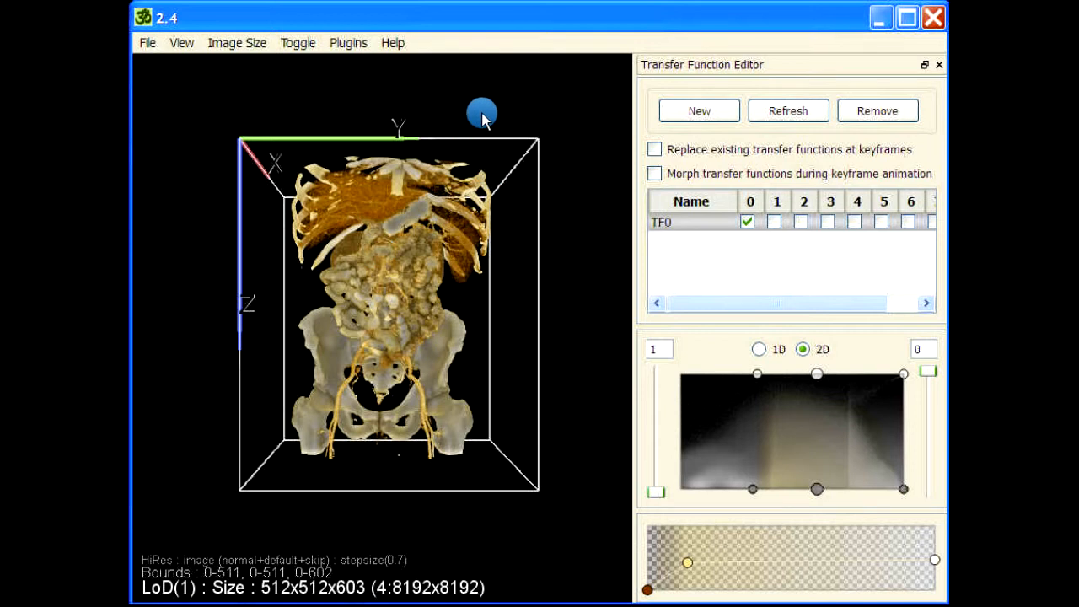
key(space)
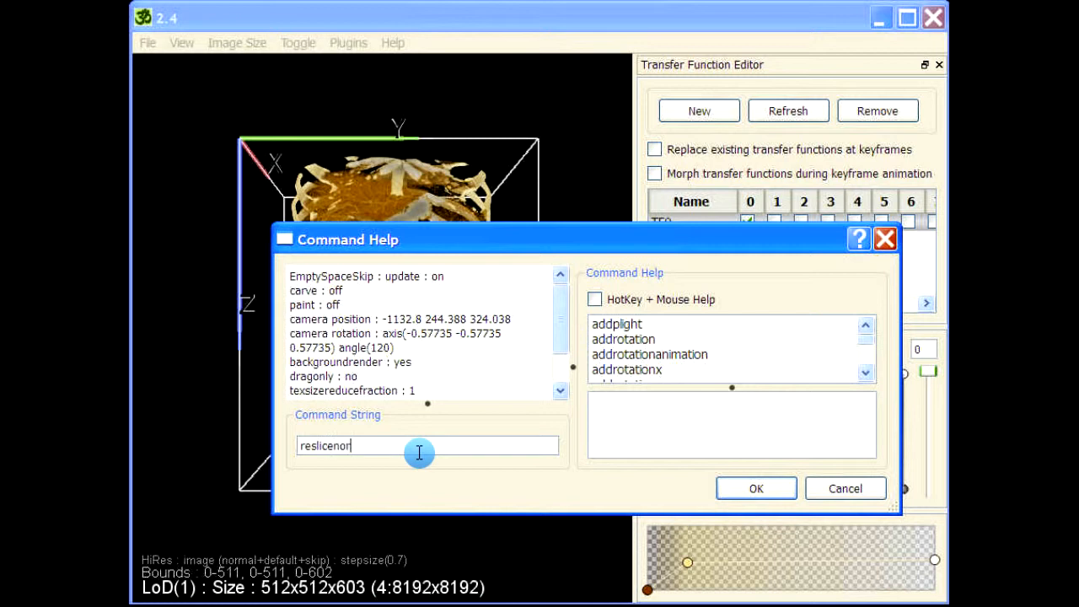
- Run reslicenormal with a tight fit around visible voxels and a clearance of 5
key(Return)
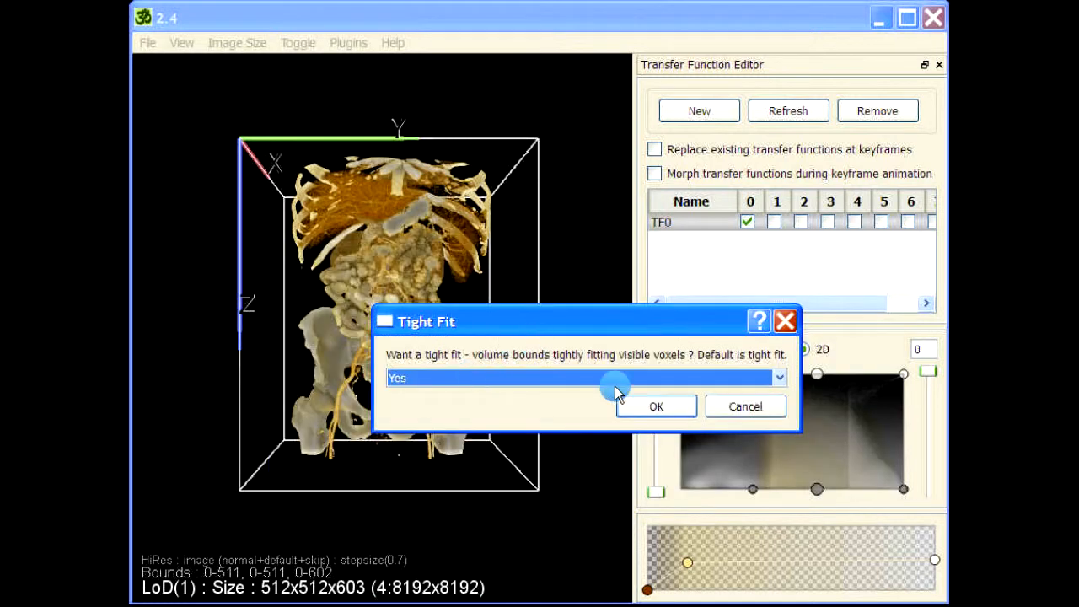
click(660, 407)
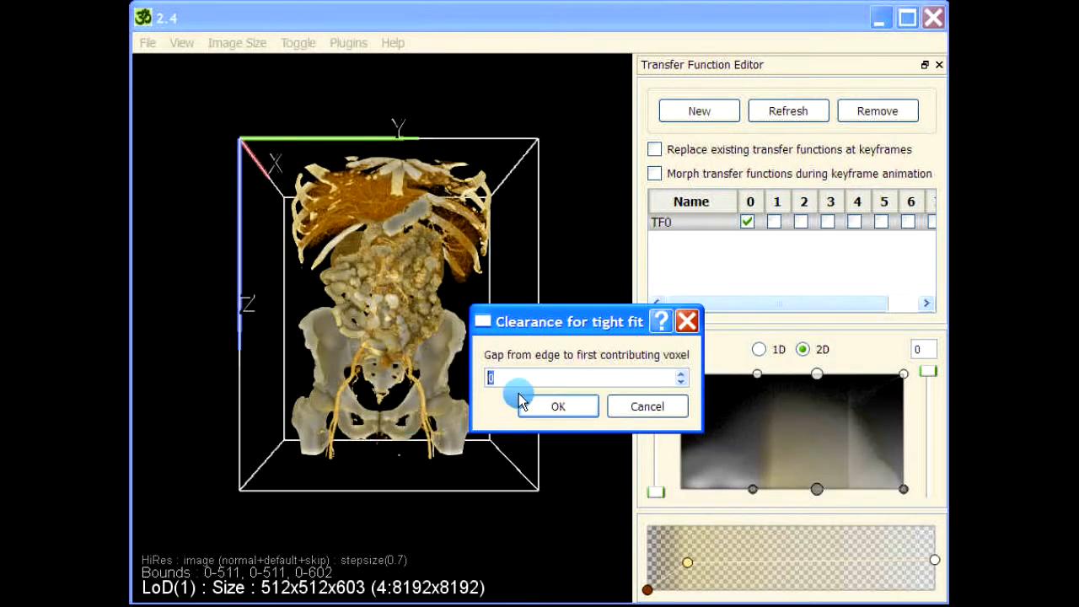
text(5)
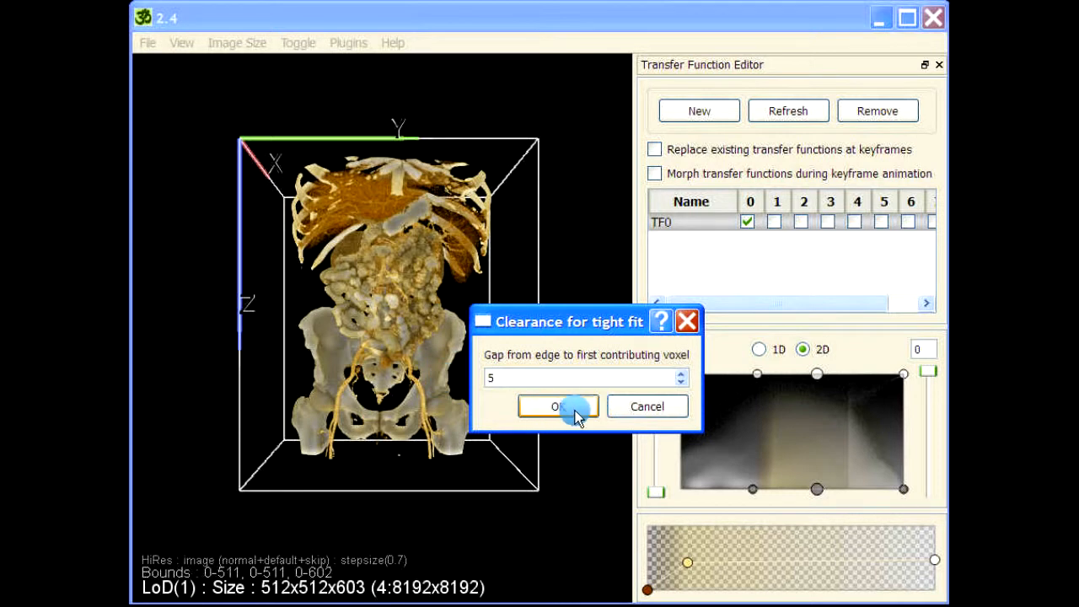
drag(545, 379, 506, 376)
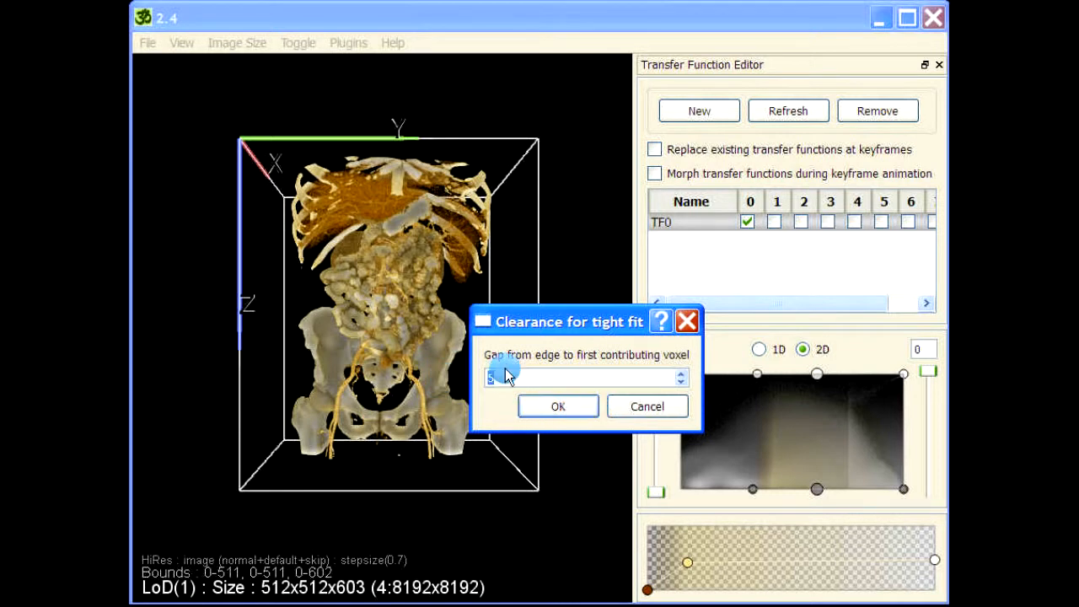
click(555, 406)
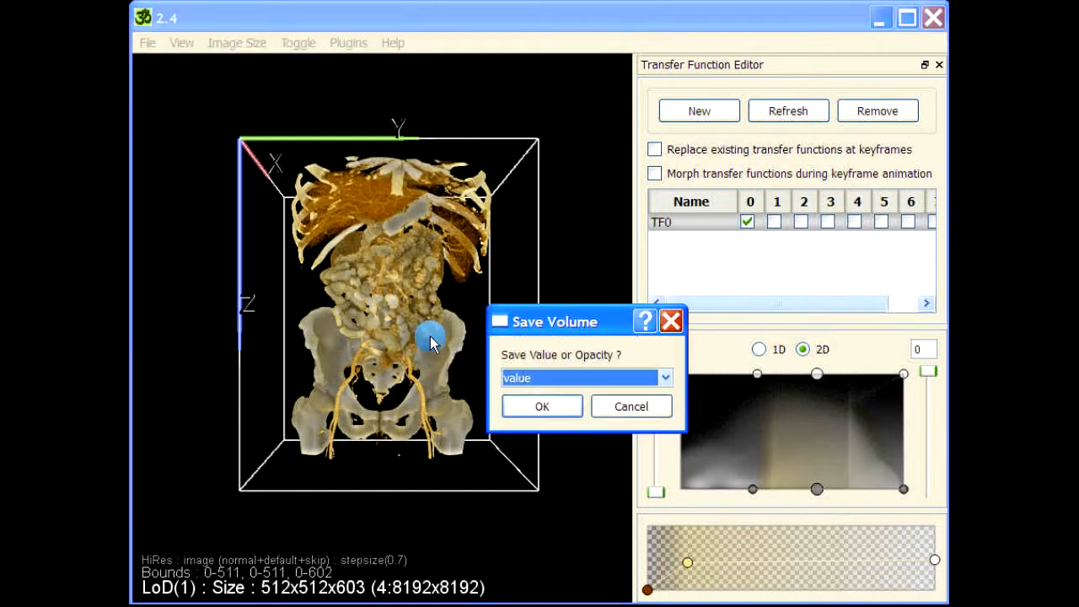
- Save the voxel values as part.pvl.nc and dismiss the saved-volume confirmation
click(552, 409)
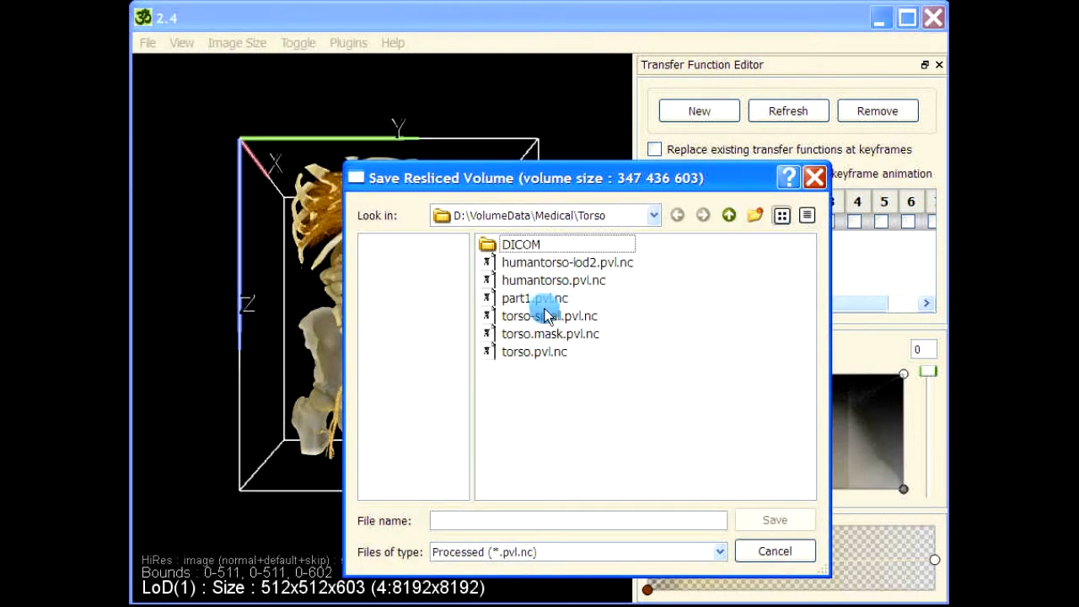
click(544, 300)
click(461, 523)
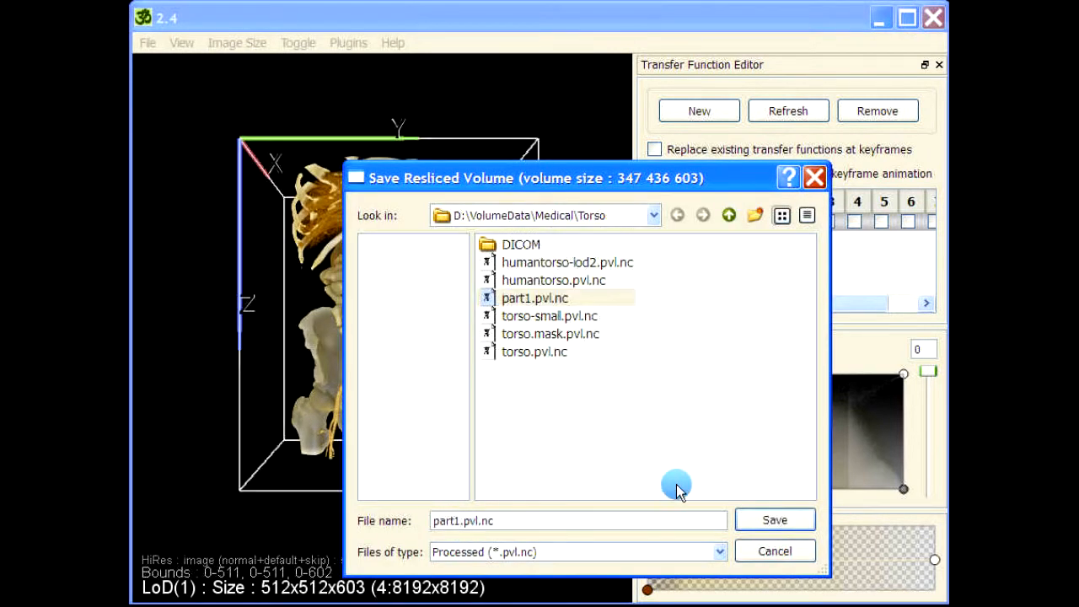
key(BackSpace)
key(Return)
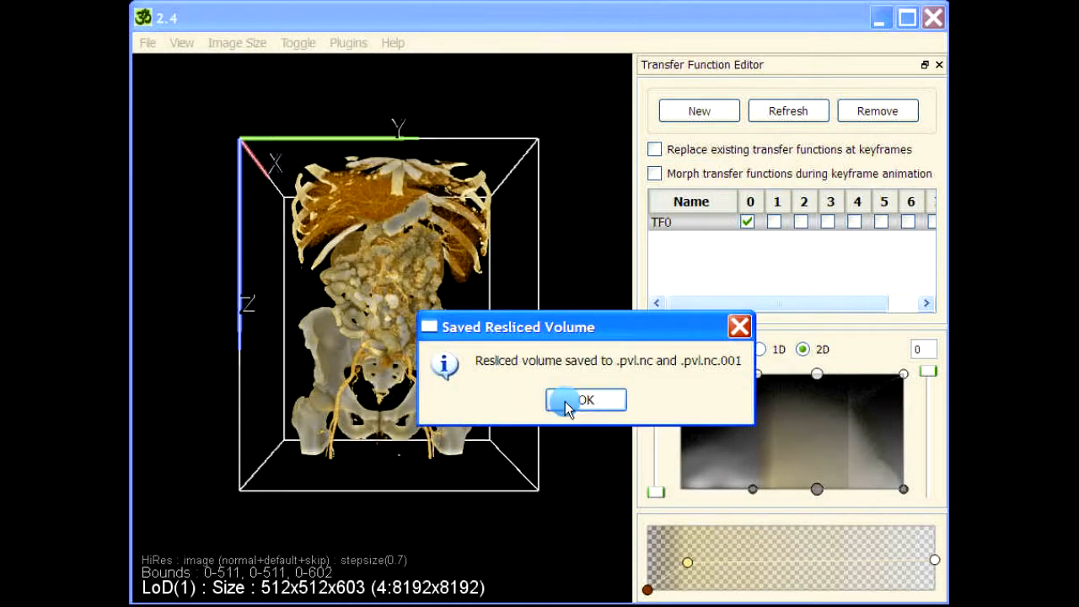
key(Return)
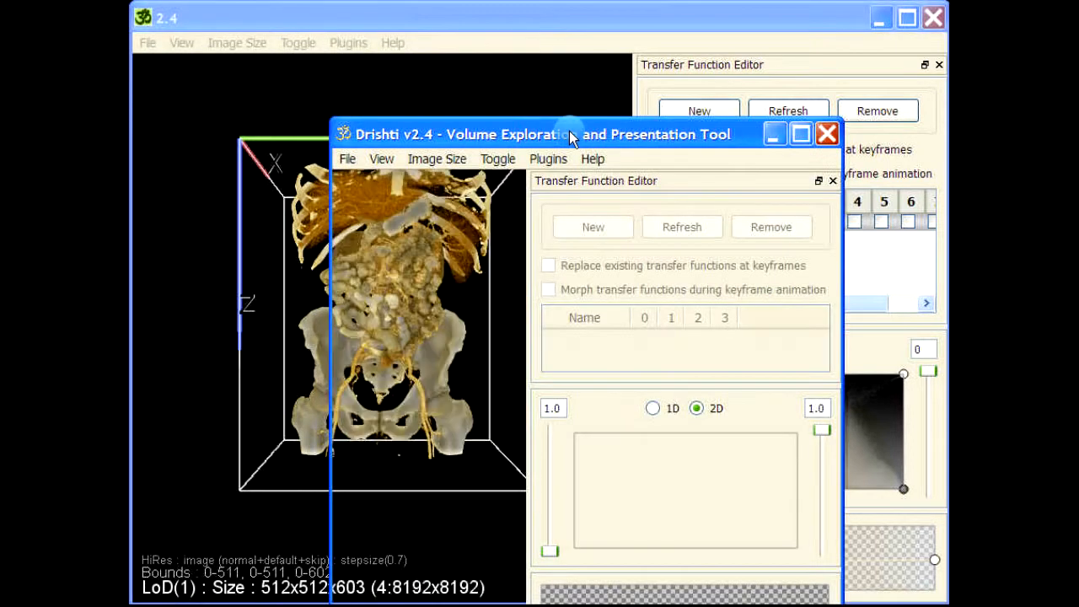
- Load the saved resliced volume in the new viewer, switch to orthographic camera, and snap to frontal view
drag(569, 131, 544, 25)
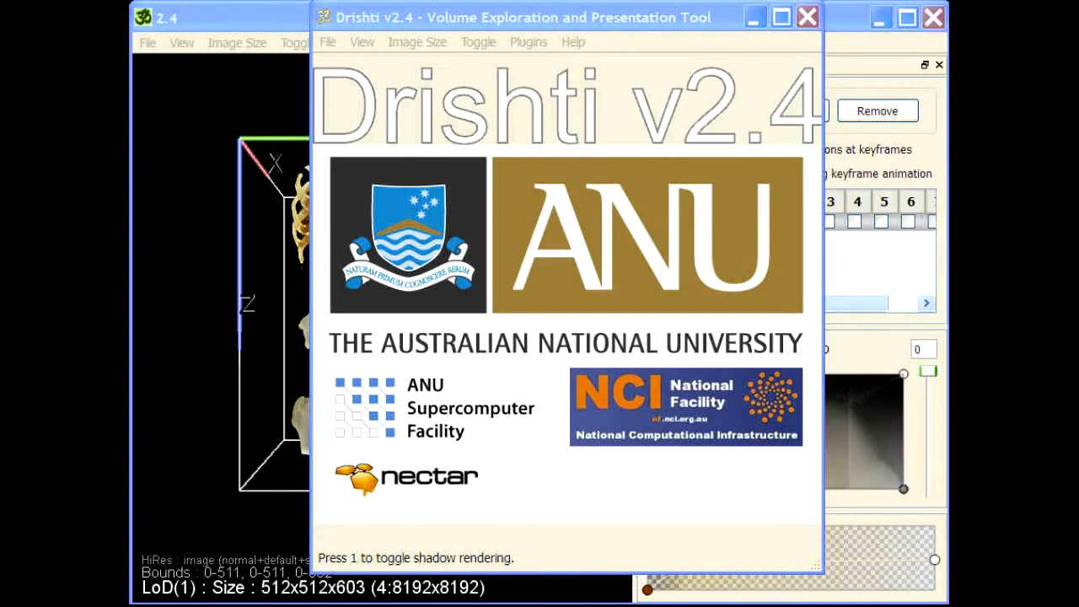
drag(419, 226, 420, 226)
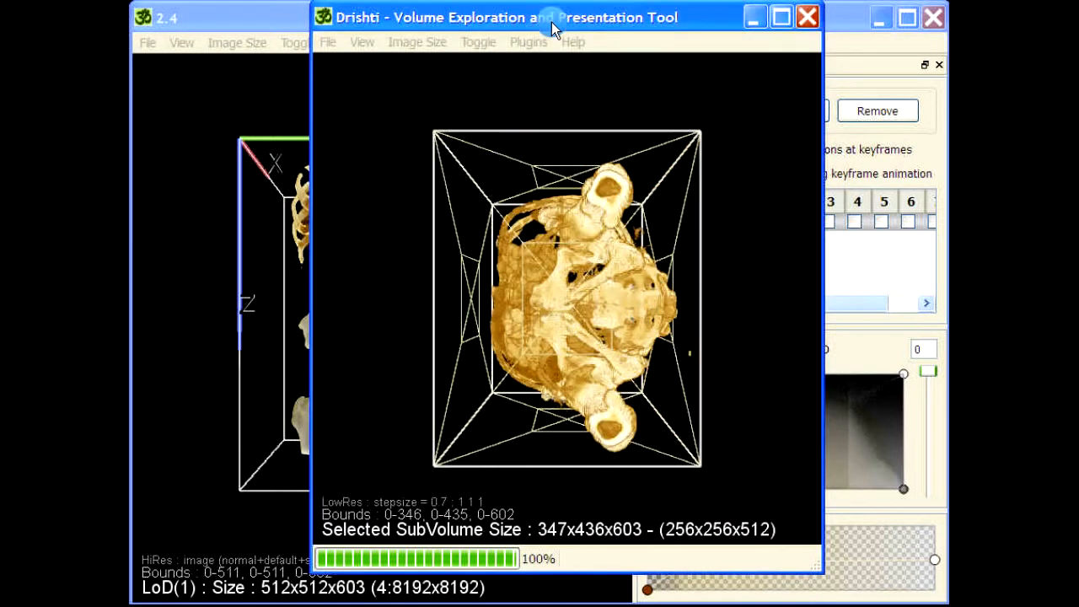
drag(551, 22, 632, 30)
drag(702, 245, 809, 362)
click(545, 51)
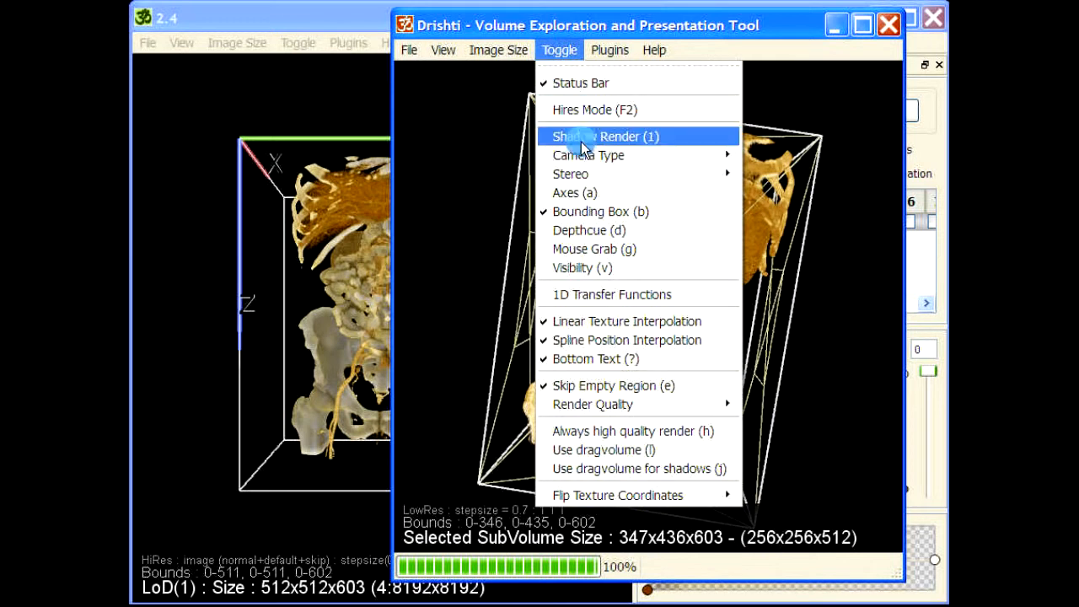
mouse_move(631, 156)
click(780, 173)
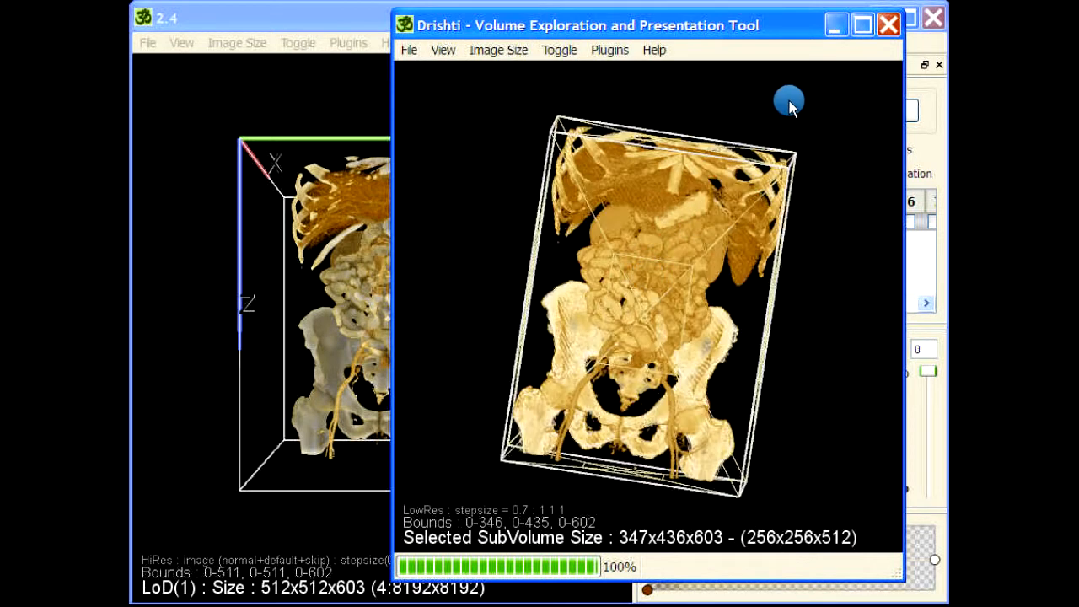
drag(715, 94, 732, 94)
double_click(732, 94)
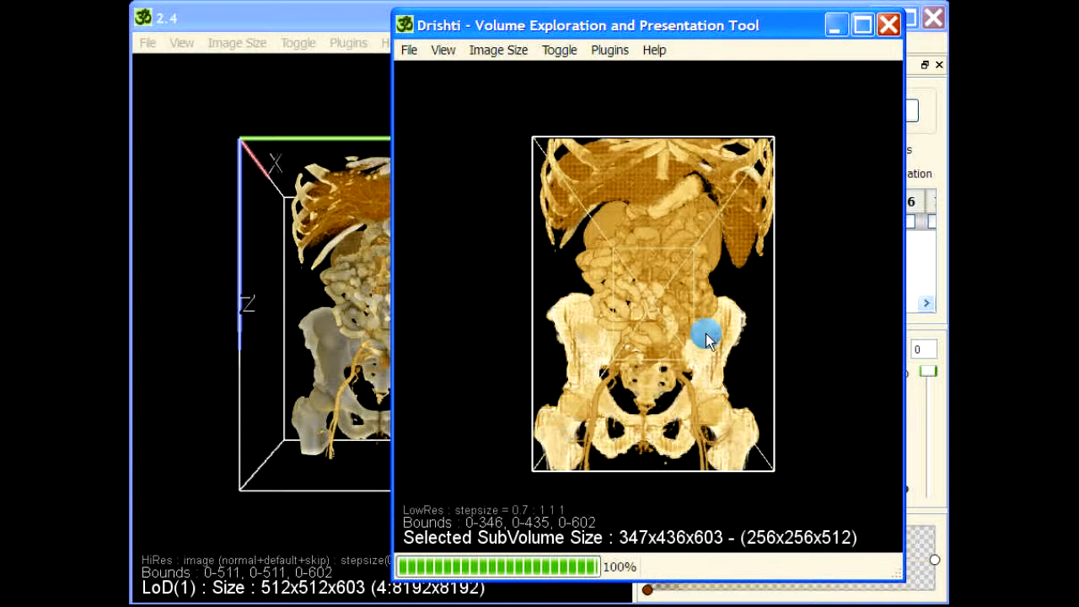
- Rotate the subvolume through oblique and front views, then quit that viewer without saving
drag(826, 298, 786, 383)
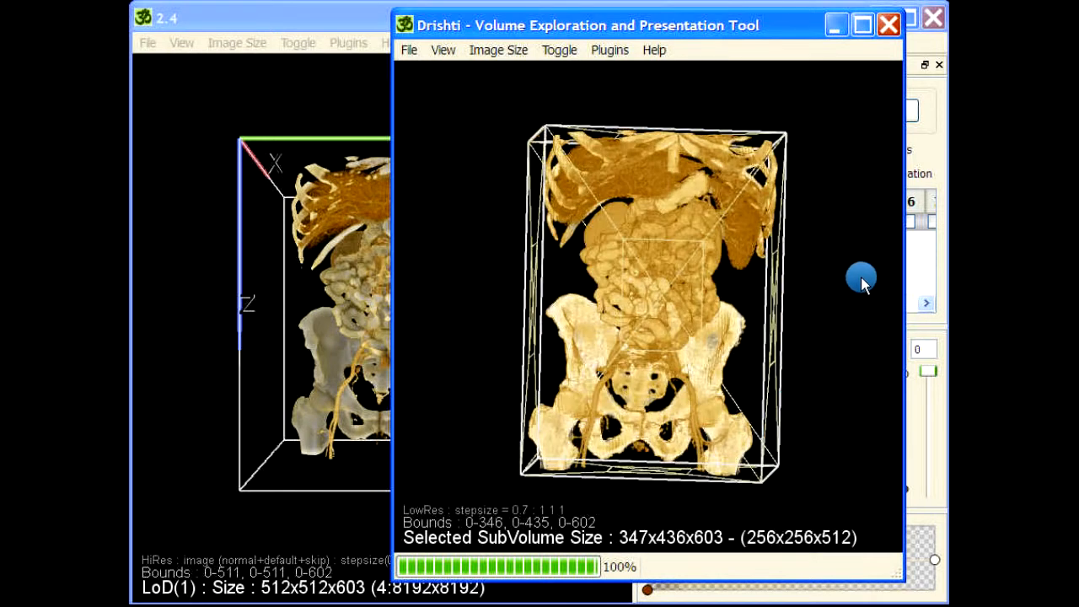
drag(677, 90, 679, 106)
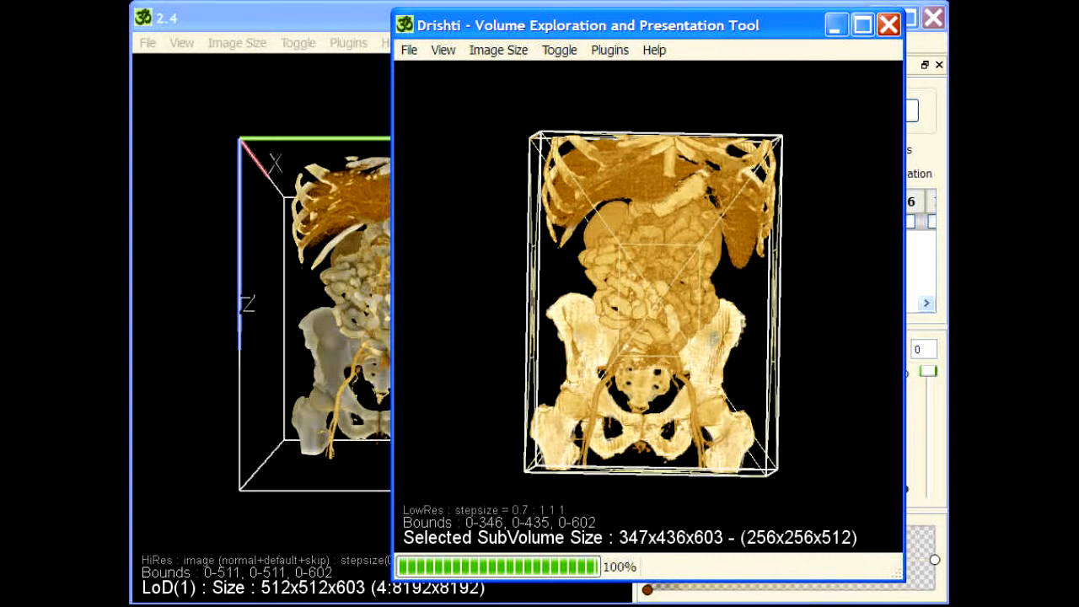
drag(947, 261, 767, 261)
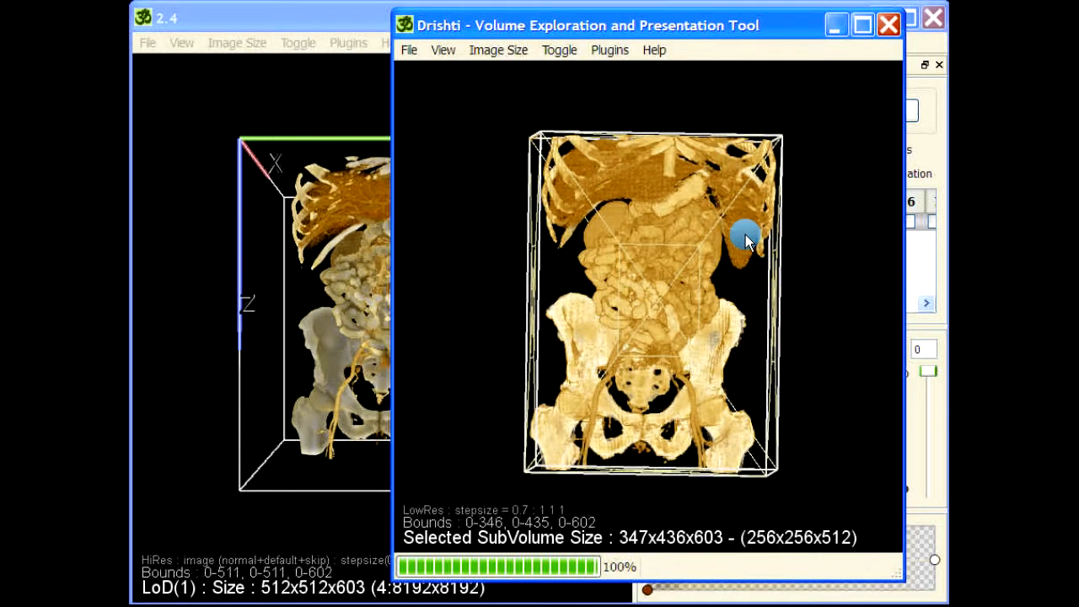
drag(647, 113, 843, 180)
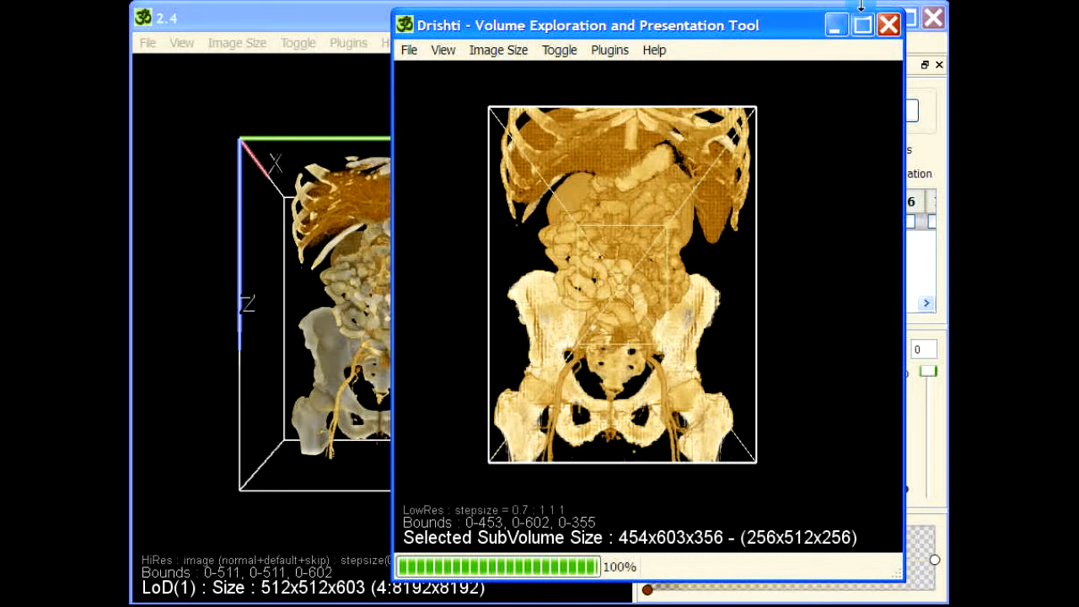
click(888, 25)
click(638, 398)
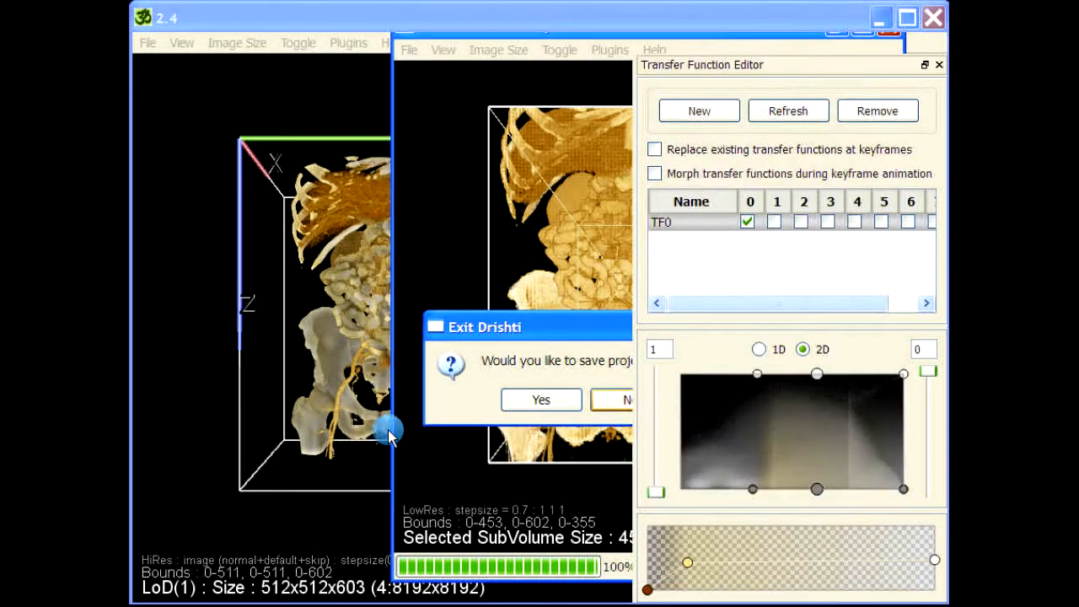
- Hide the bounding box and the X, Y, Z axes around the volume
drag(566, 265, 583, 279)
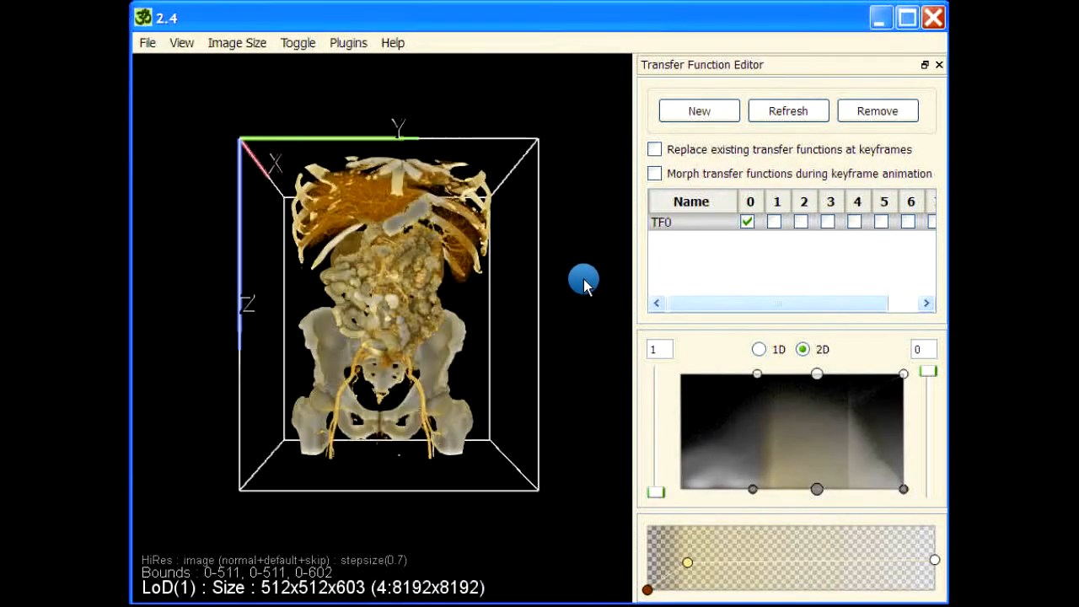
key(b)
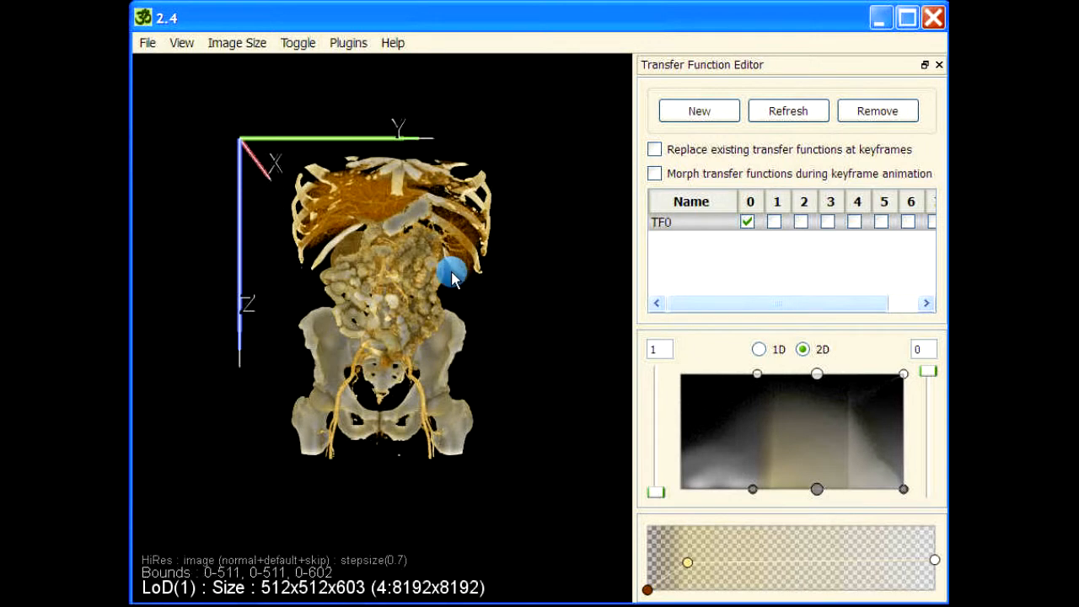
key(a)
- Turn the volume to see the spine from behind, tilting the ribcage forward, and open command entry
drag(277, 306, 480, 306)
scroll(421, 321, up, 5)
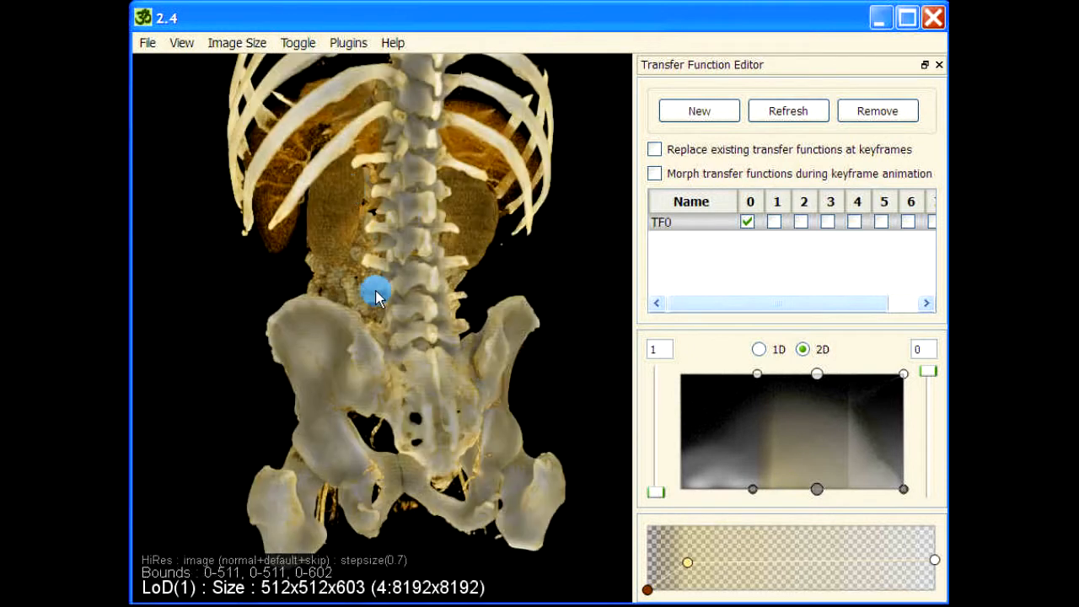
scroll(337, 287, down, 5)
drag(410, 416, 315, 243)
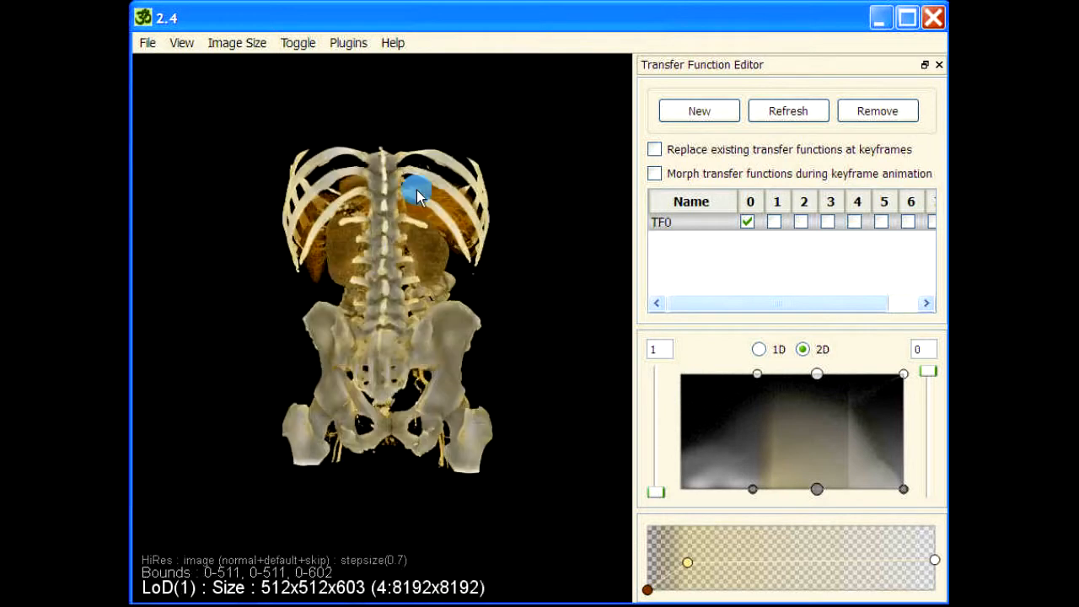
click(381, 167)
click(383, 317)
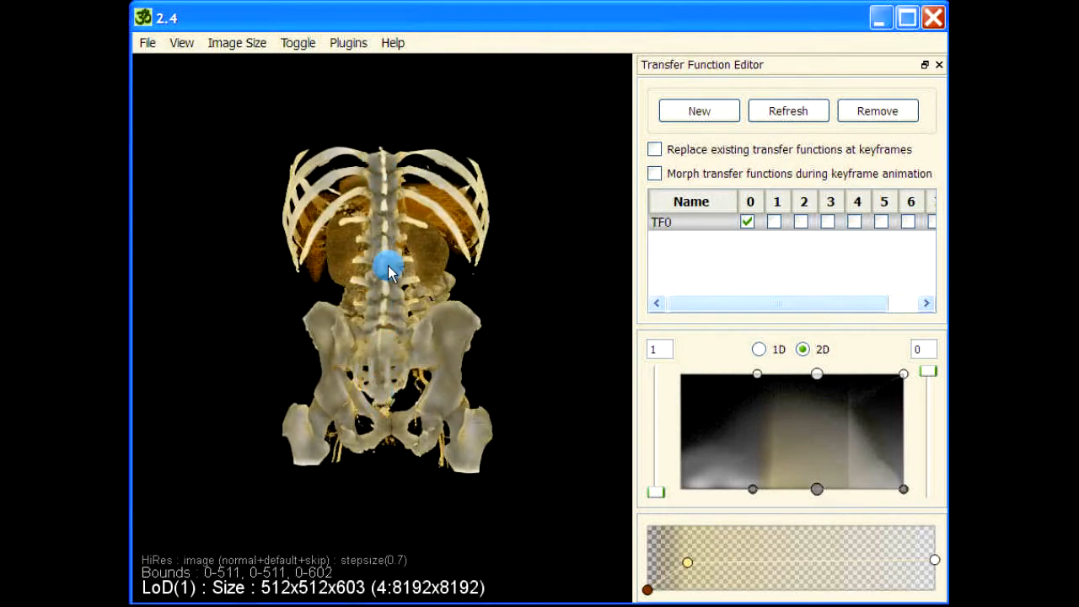
drag(385, 260, 393, 177)
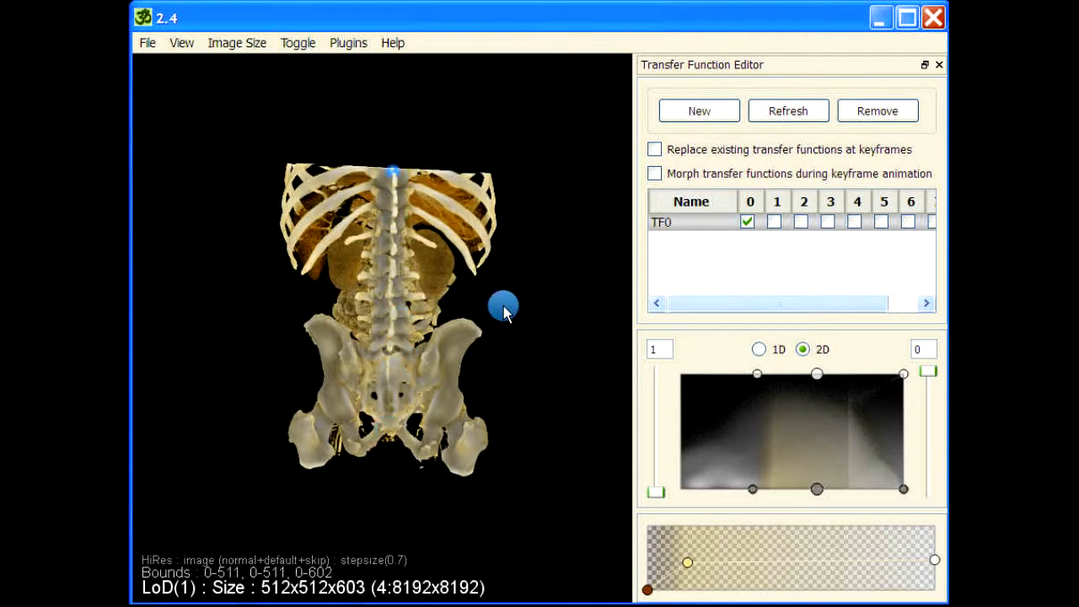
key(space)
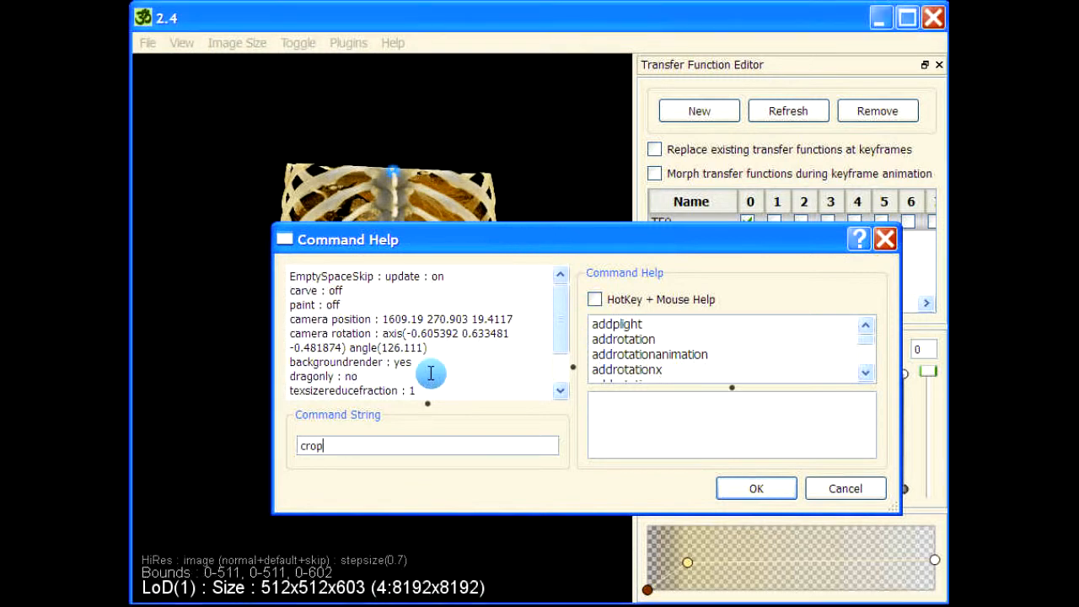
- Run the crop command and widen the crop region over the spine
key(Return)
drag(159, 340, 461, 320)
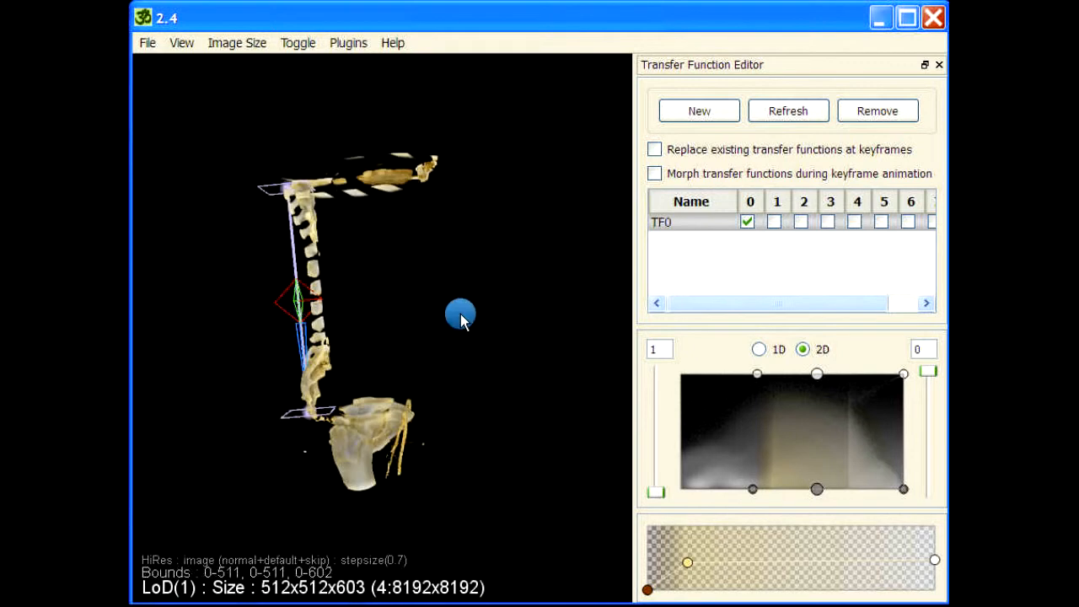
drag(310, 300, 377, 305)
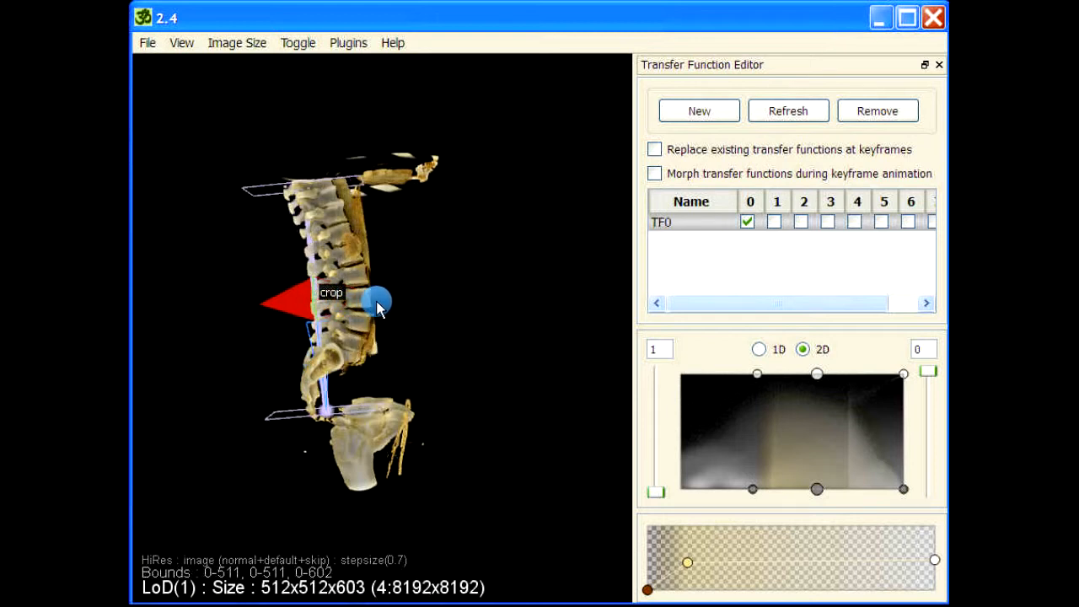
- Change the crop style to Crop tube in Crop Parameters and shift it to reveal more bone
double_click(322, 300)
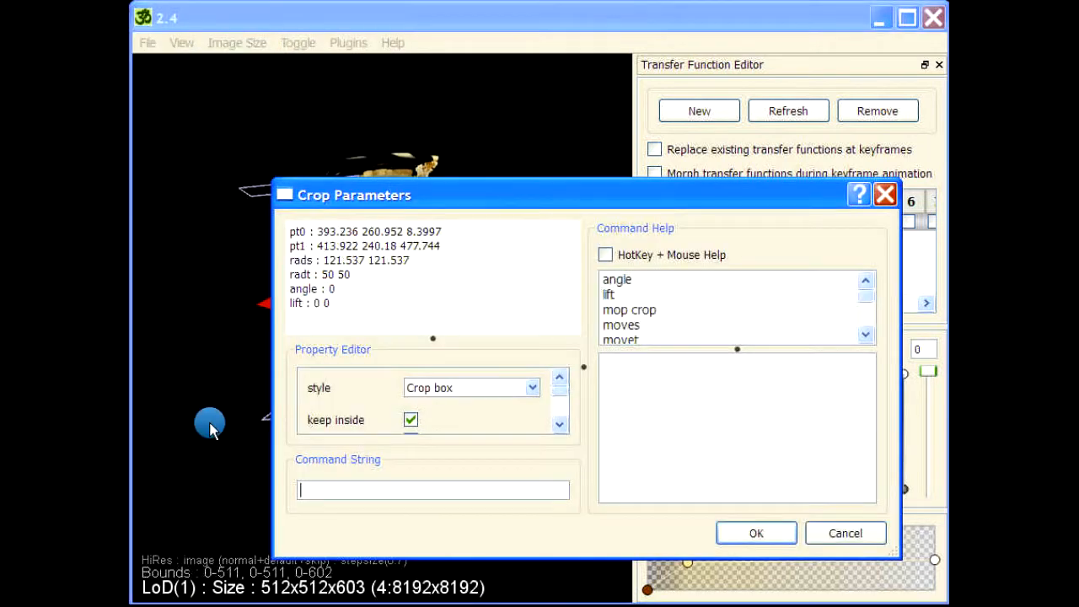
drag(445, 339, 434, 251)
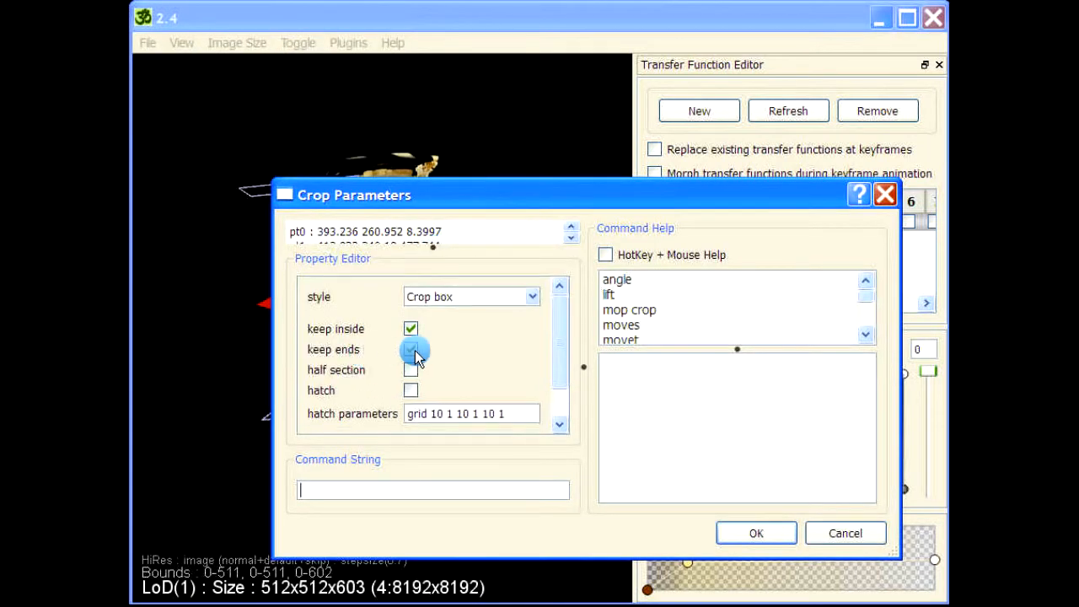
click(500, 299)
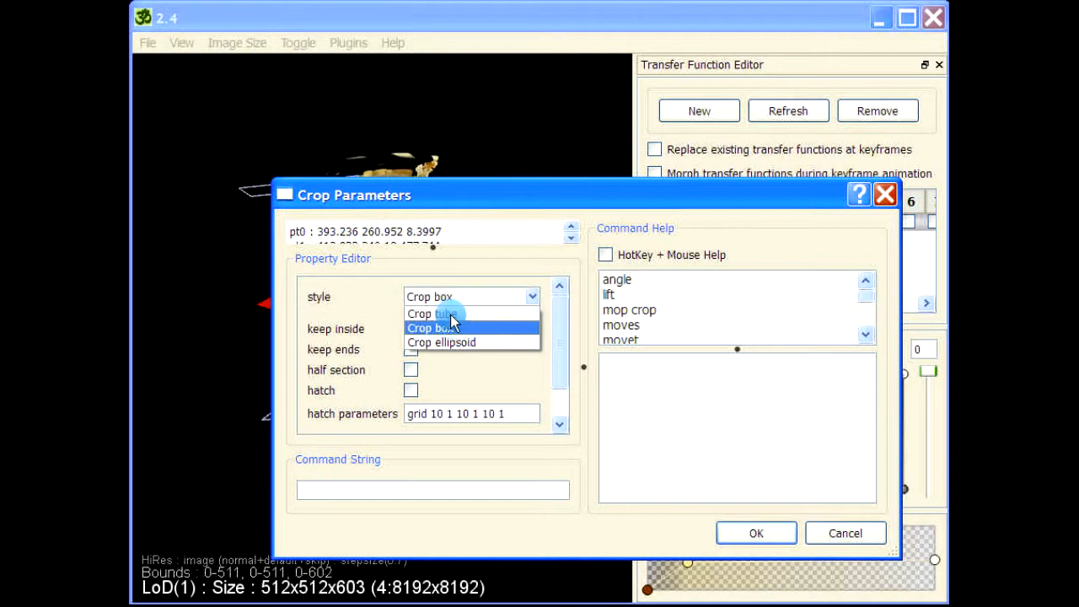
click(432, 314)
click(757, 533)
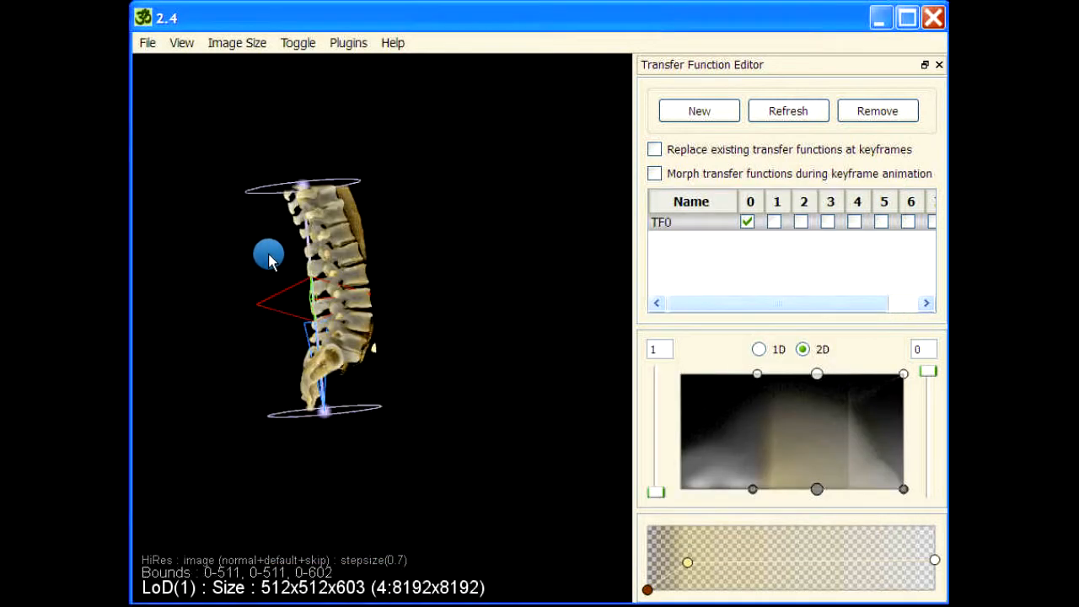
drag(268, 255, 398, 308)
- Resize the tube crop, then check from side and back that only the vertebral column remains
scroll(410, 308, up, 3)
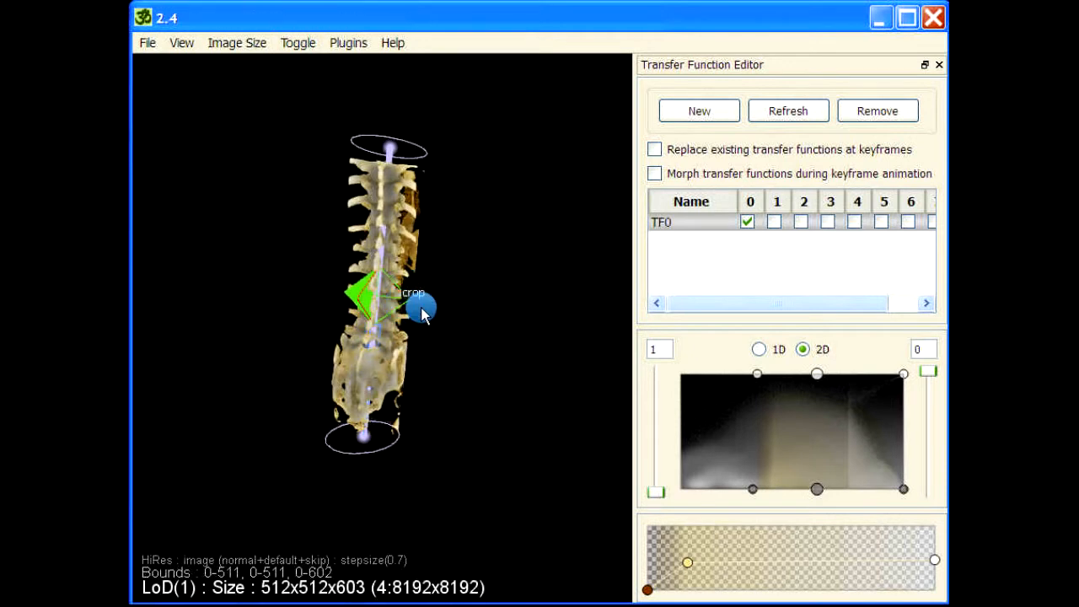
drag(241, 244, 451, 268)
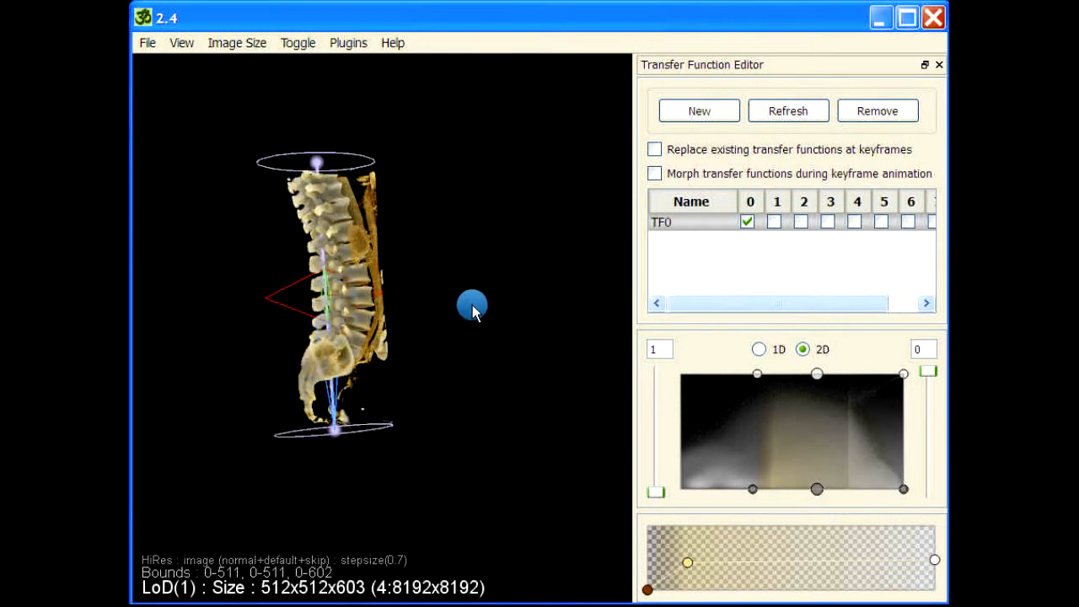
right_drag(464, 286, 488, 275)
drag(590, 382, 519, 343)
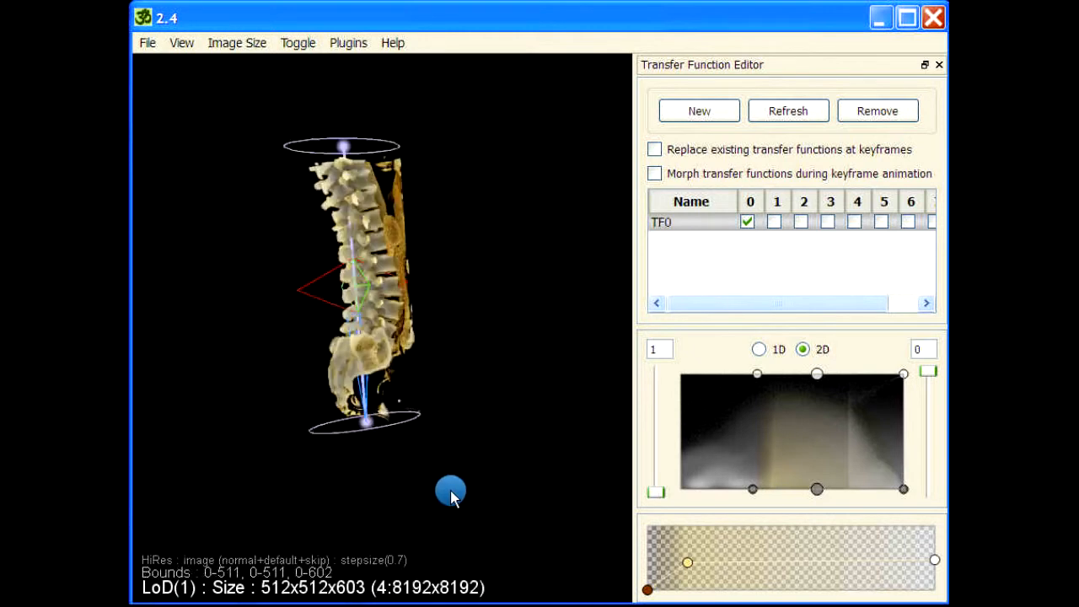
drag(236, 249, 508, 203)
drag(270, 160, 366, 243)
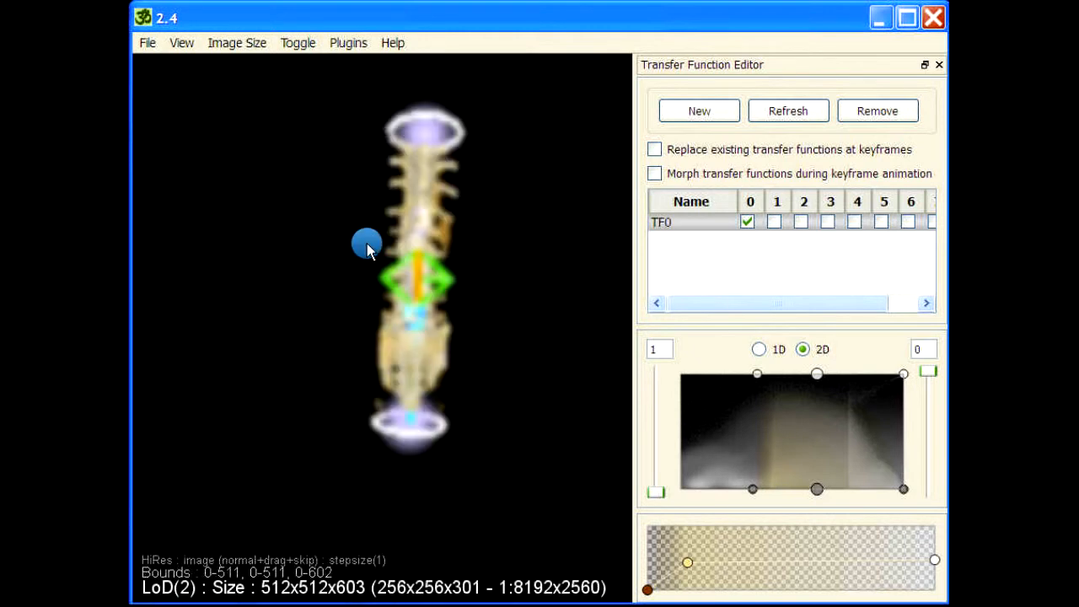
drag(366, 90, 434, 301)
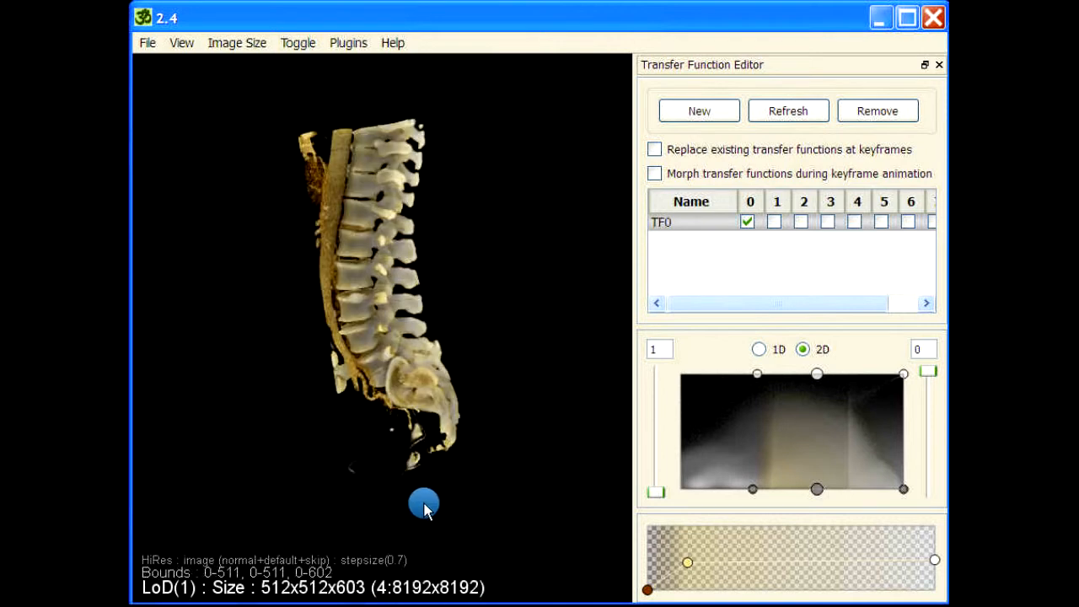
- Narrow the 2D transfer function's left edge so the orange soft tissue drops out, leaving pale vertebrae
drag(351, 494, 475, 345)
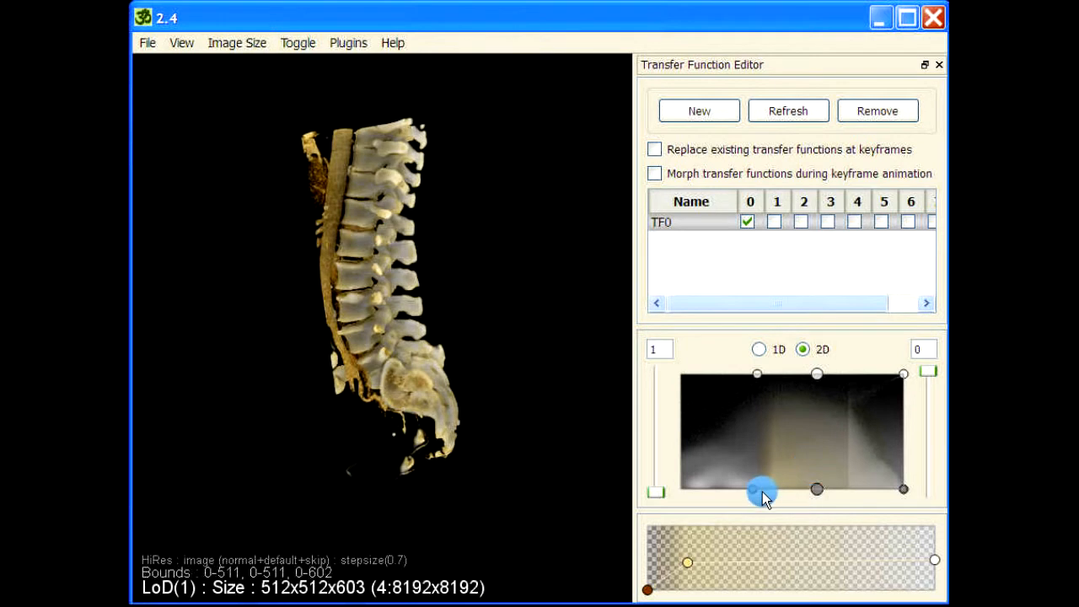
drag(756, 492, 801, 497)
drag(757, 373, 792, 381)
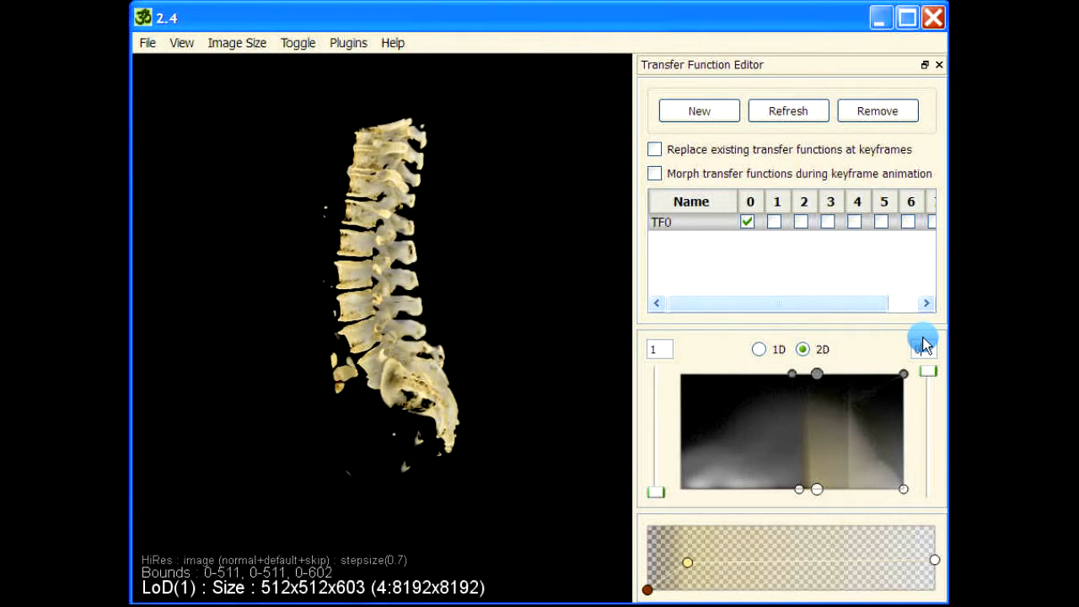
drag(799, 490, 780, 496)
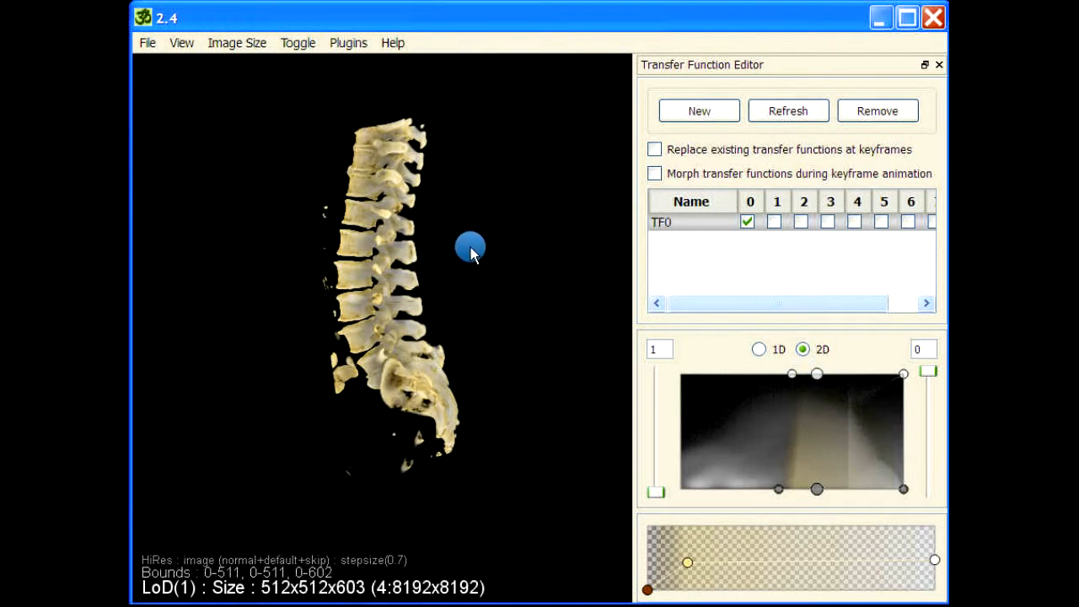
- Run reslice with a tight fit to the visible voxels and a clearance of 2
key(space)
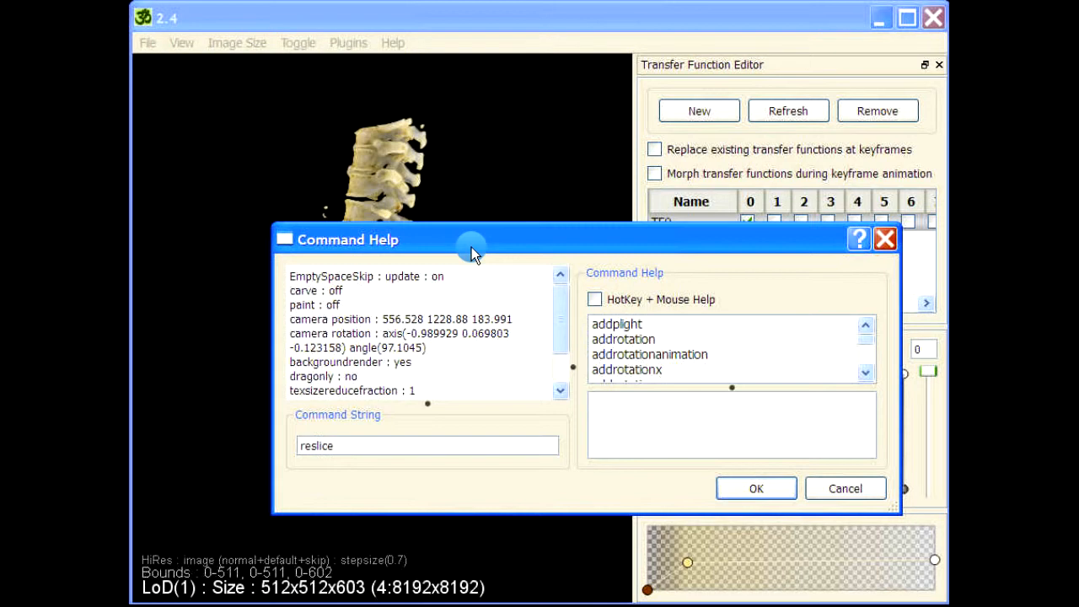
key(Return)
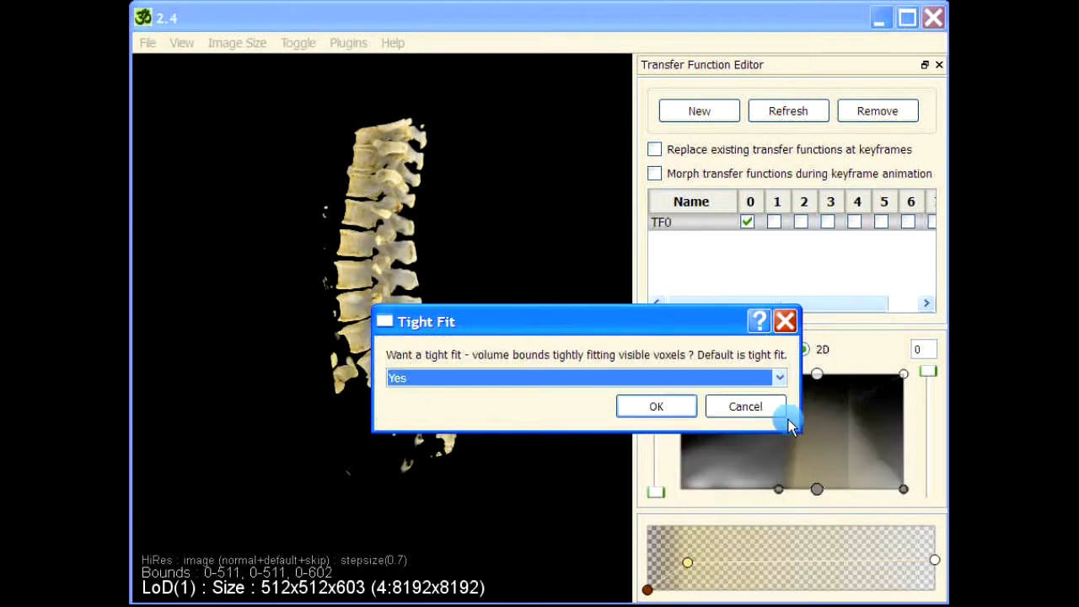
click(668, 407)
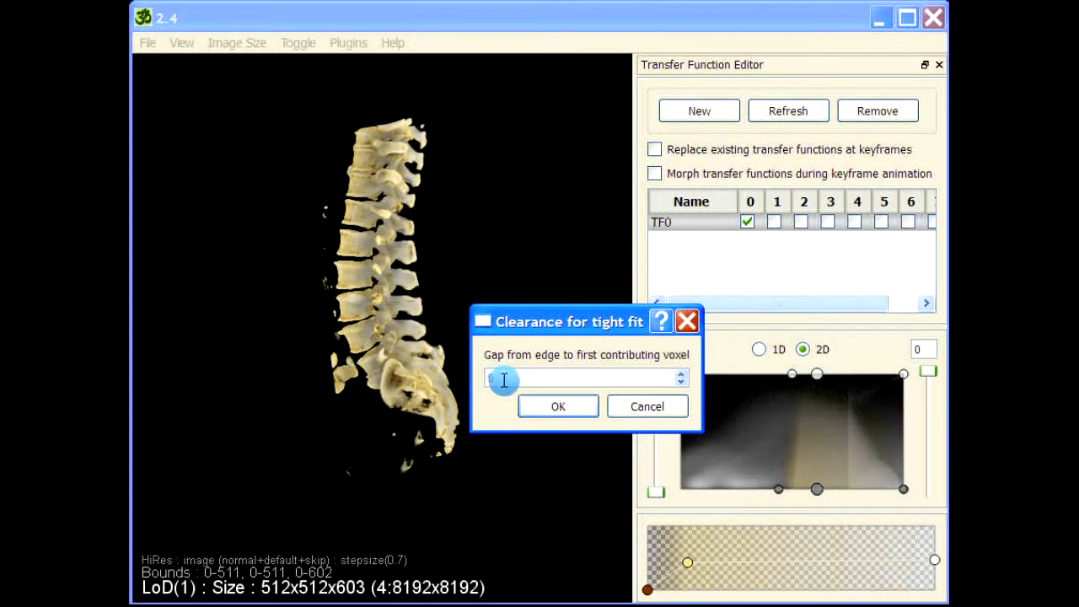
text(2)
click(560, 409)
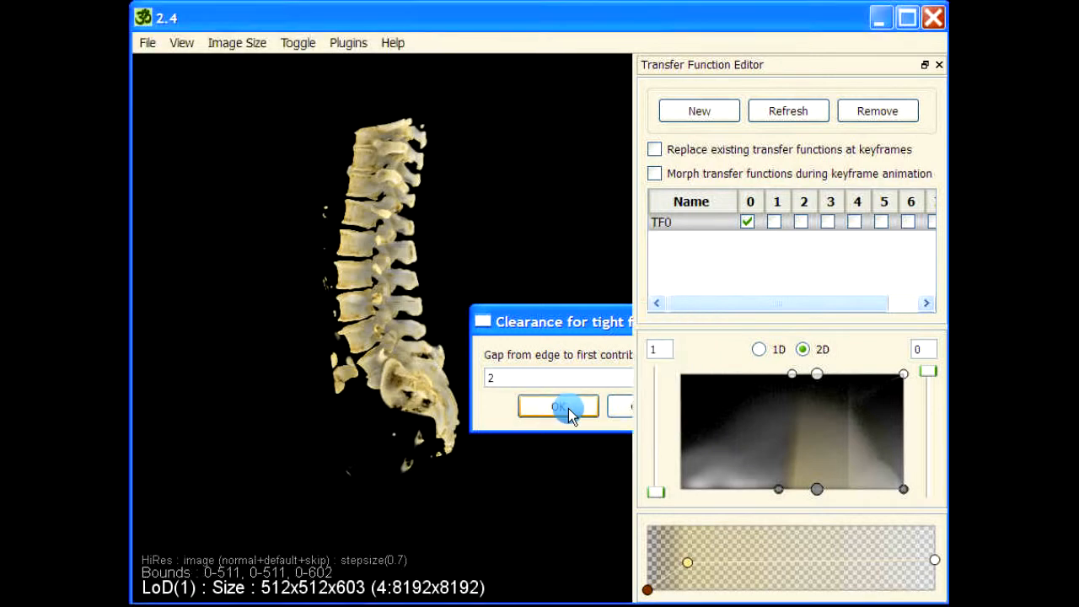
- Save the resliced volume under the name vc and dismiss the confirmation
click(551, 409)
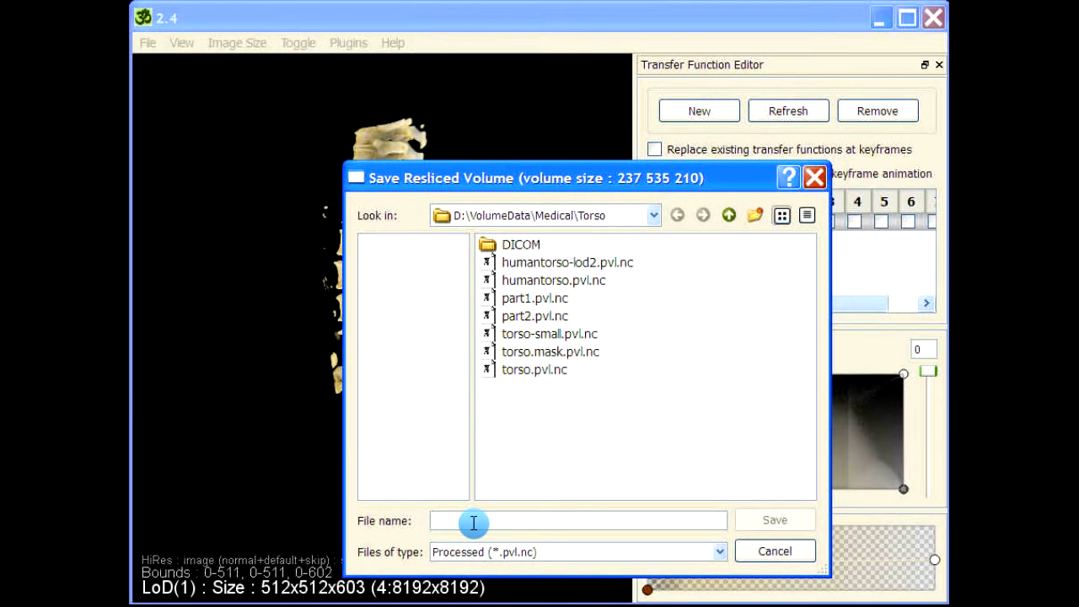
text(vc)
key(Return)
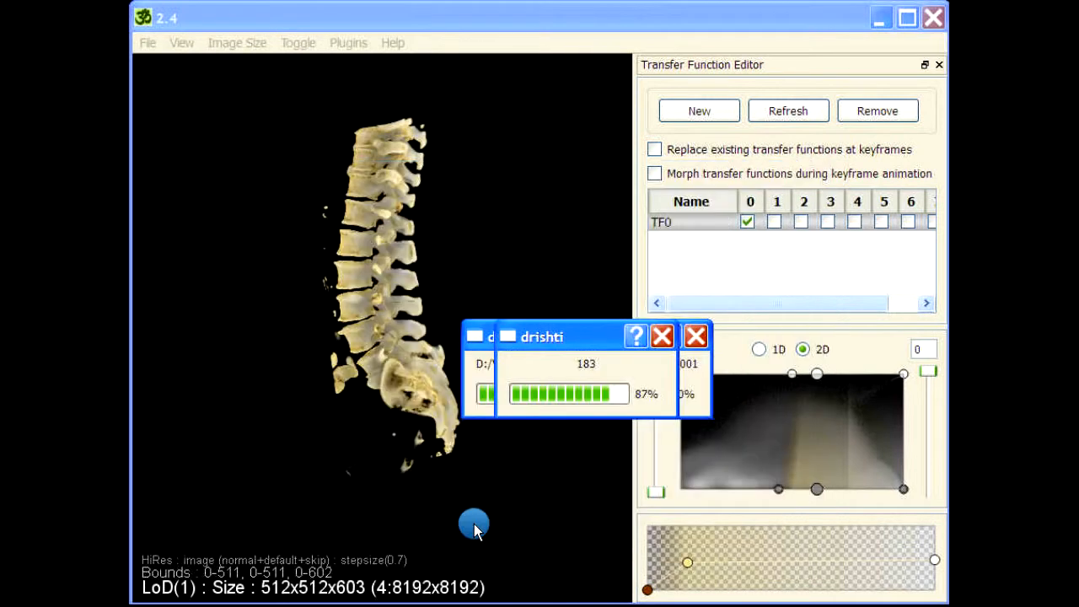
click(567, 410)
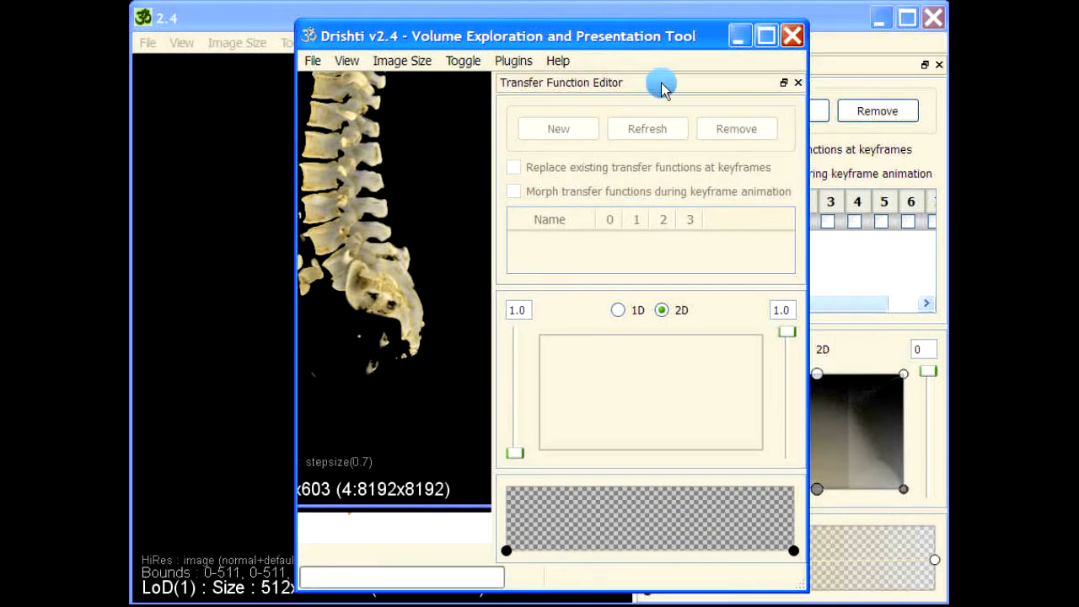
- Float the new window's Transfer Function Editor and shift the 2D transfer function's left edge right
drag(756, 83, 1078, 82)
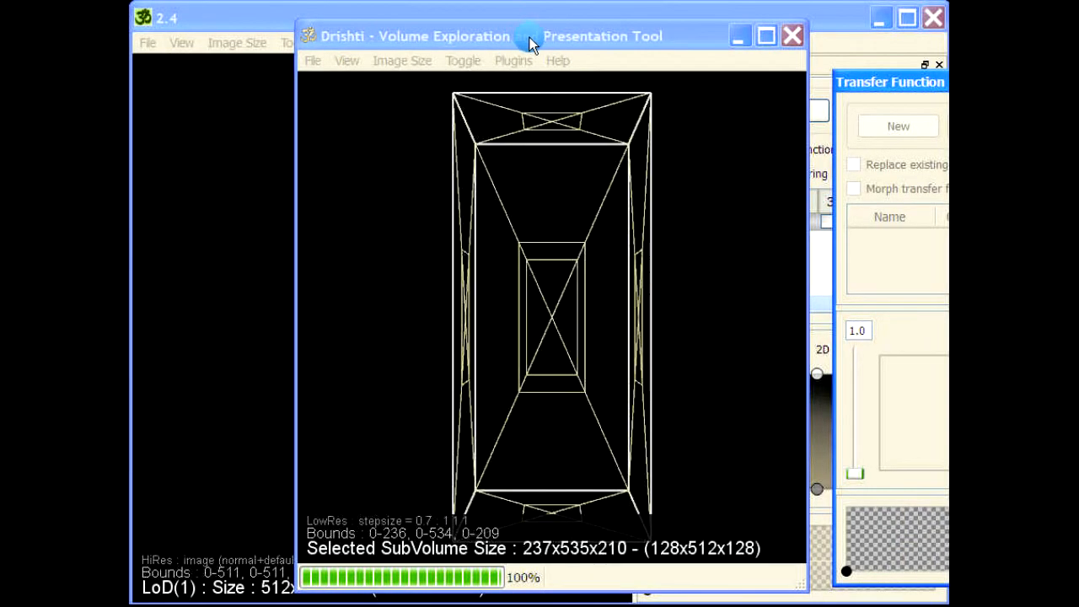
drag(529, 37, 448, 39)
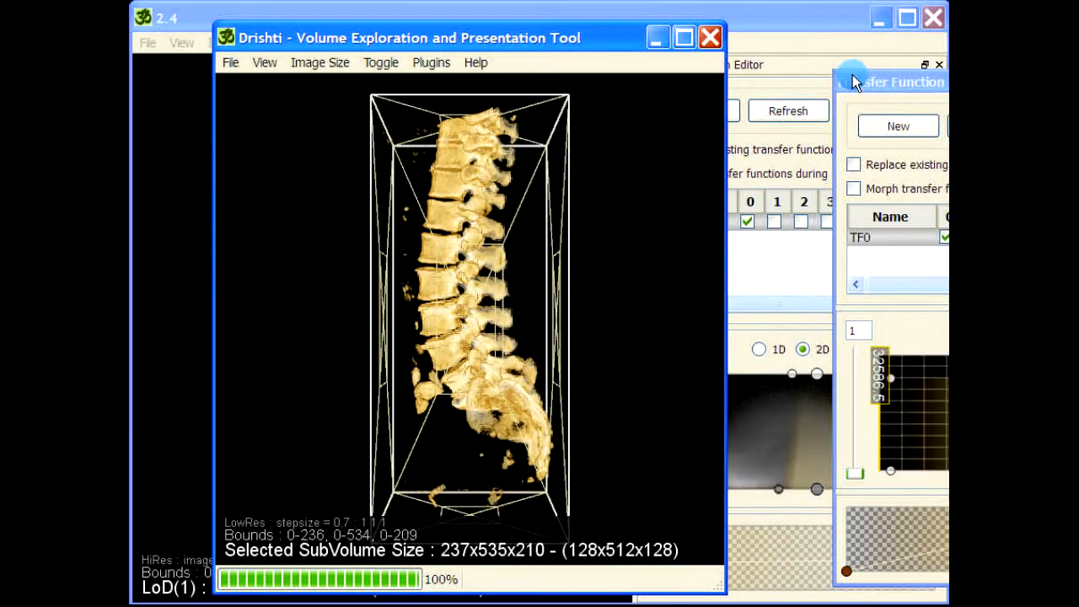
drag(856, 82, 646, 63)
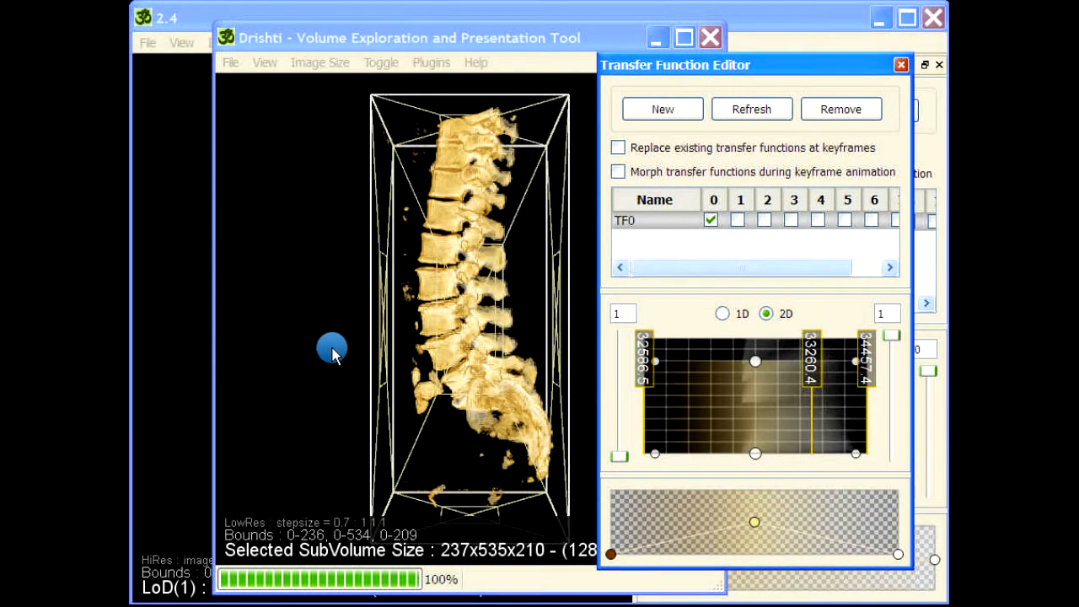
click(318, 333)
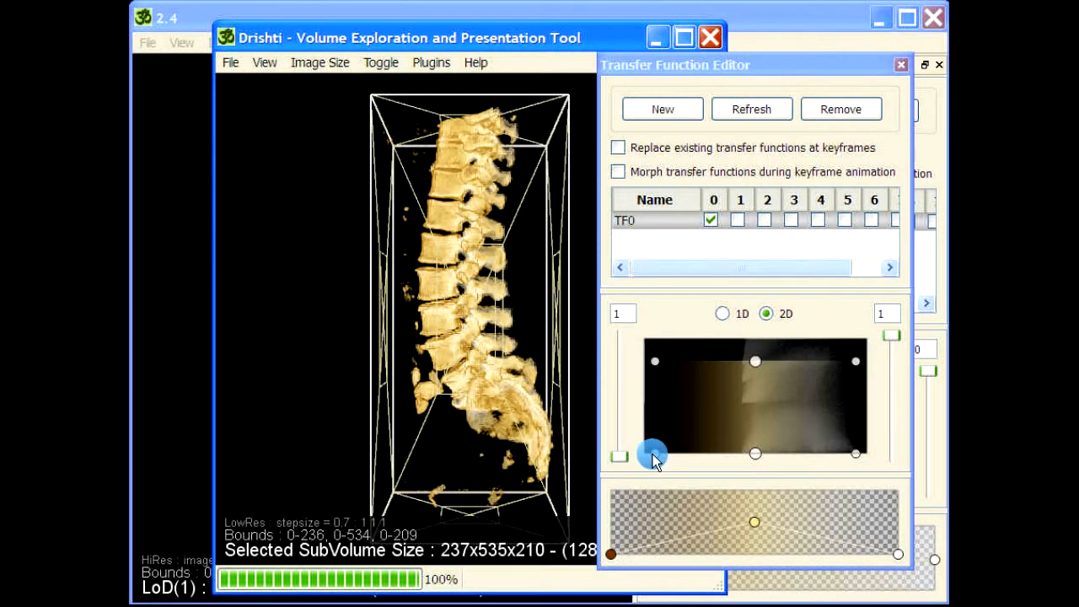
drag(653, 457, 756, 452)
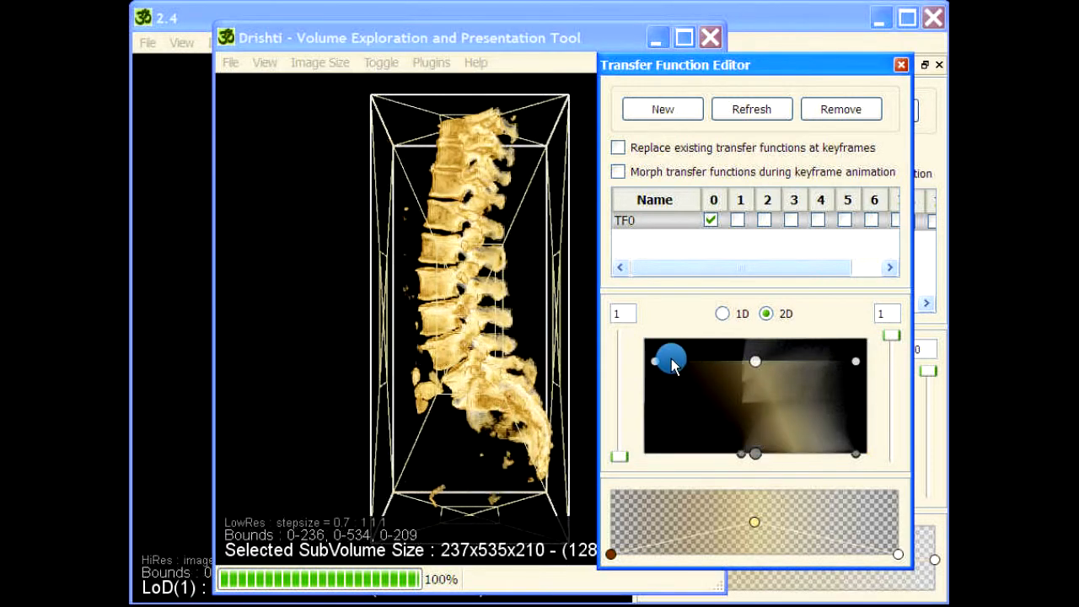
drag(655, 365, 742, 362)
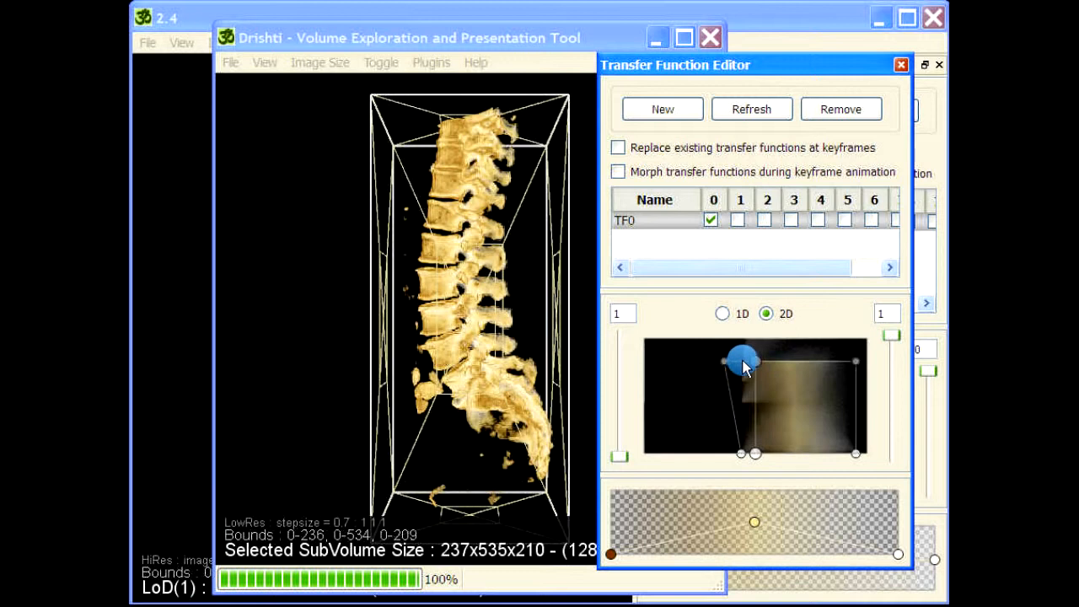
drag(757, 458, 777, 469)
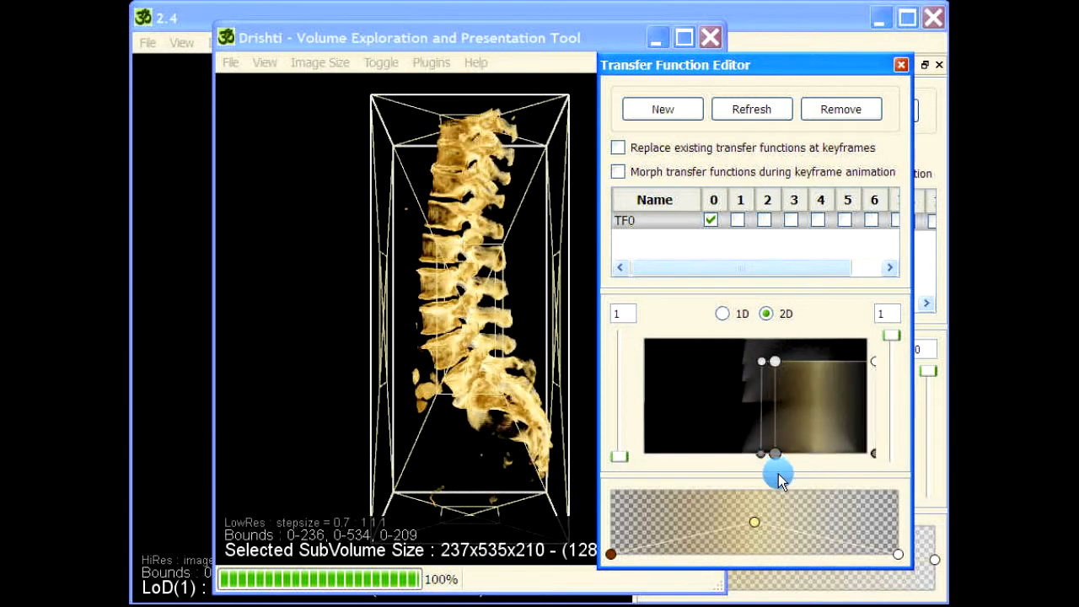
- Rotate the cropped spine and pull a lower transfer function point back left
drag(325, 333, 327, 334)
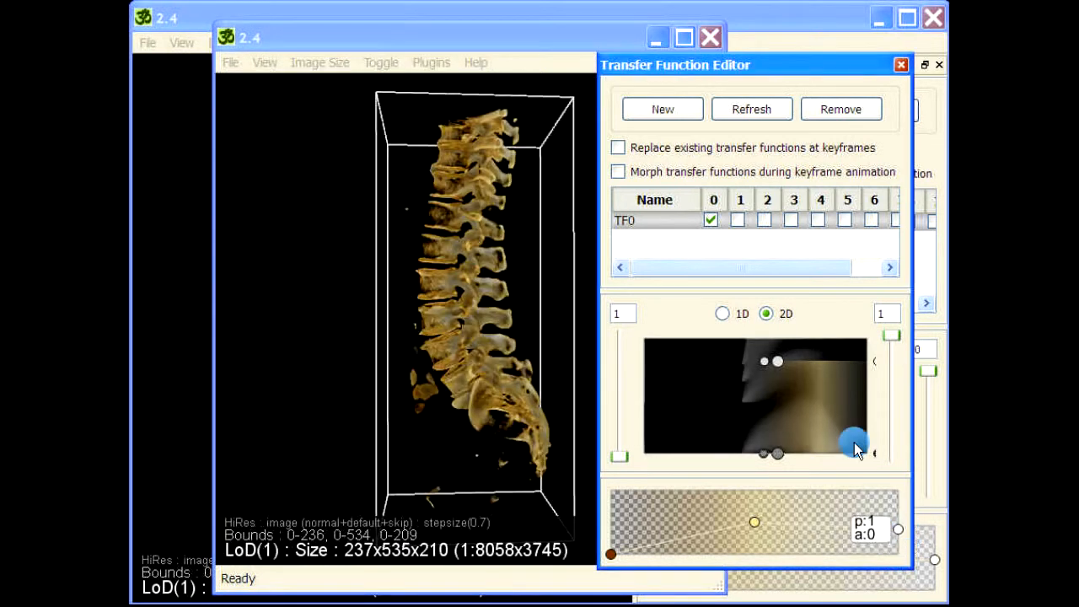
drag(434, 265, 430, 228)
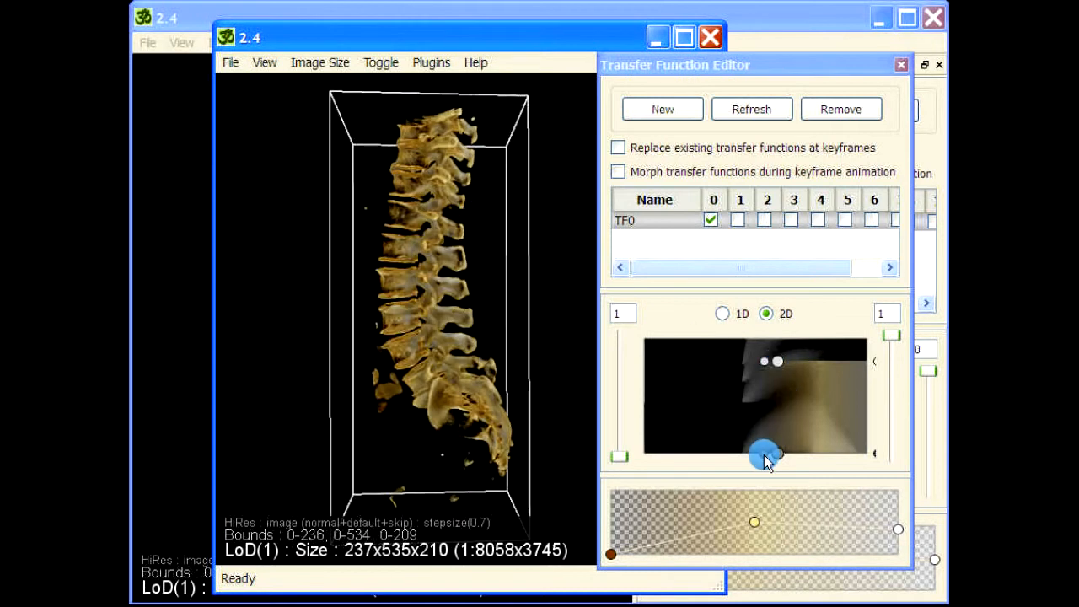
drag(765, 455, 731, 453)
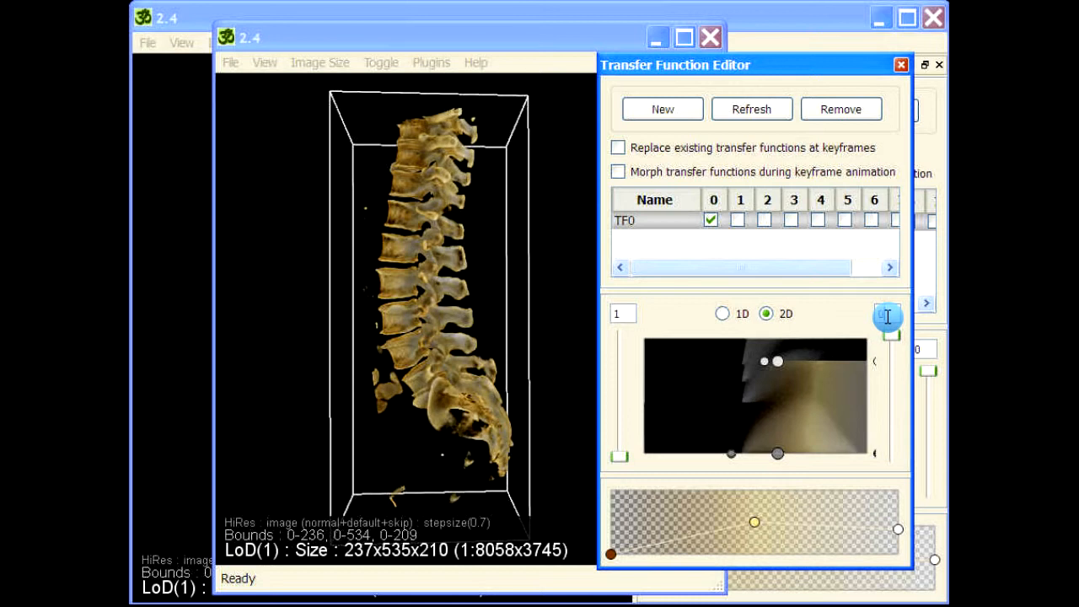
key(Return)
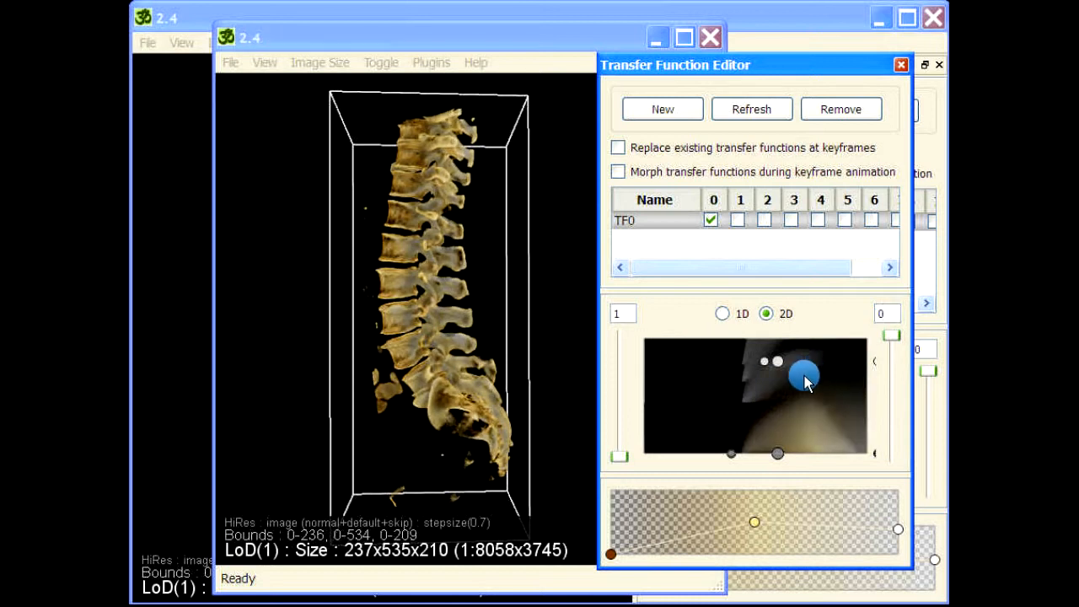
- Reshape TF0 by adding, deleting and moving control points, then close the floating editor
mouse_move(776, 361)
mouse_down()
mouse_move(766, 306)
mouse_move(764, 341)
mouse_up()
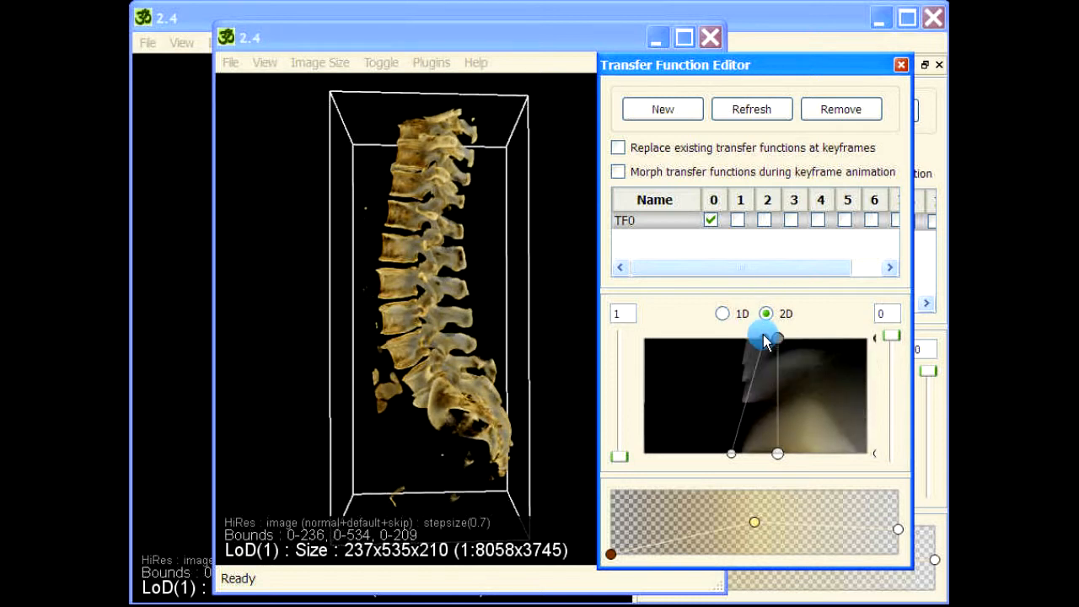
click(771, 341)
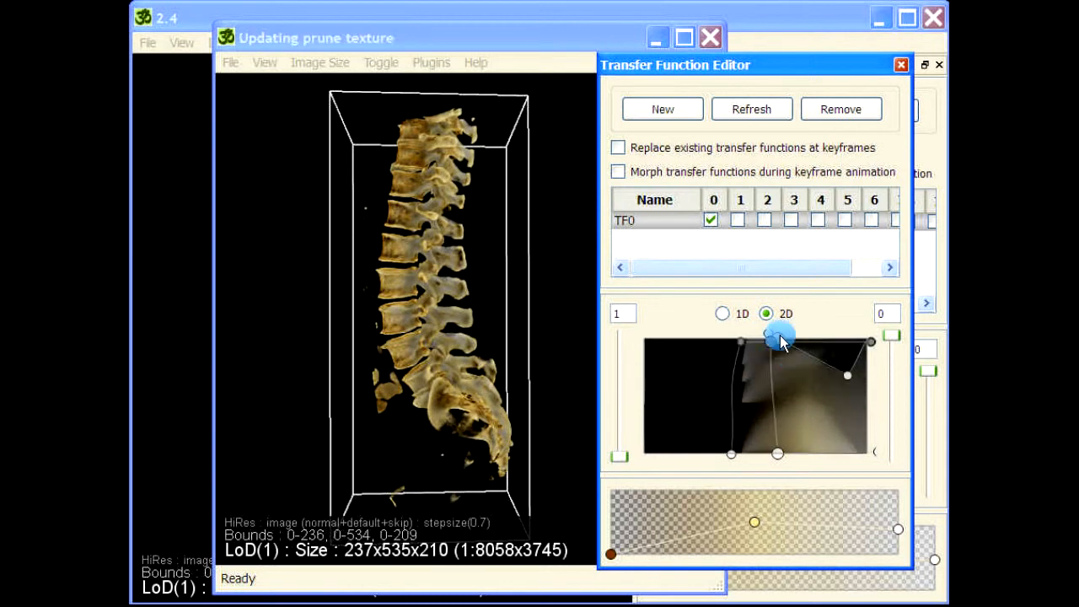
mouse_move(777, 342)
mouse_down()
mouse_move(747, 345)
mouse_move(782, 455)
mouse_up()
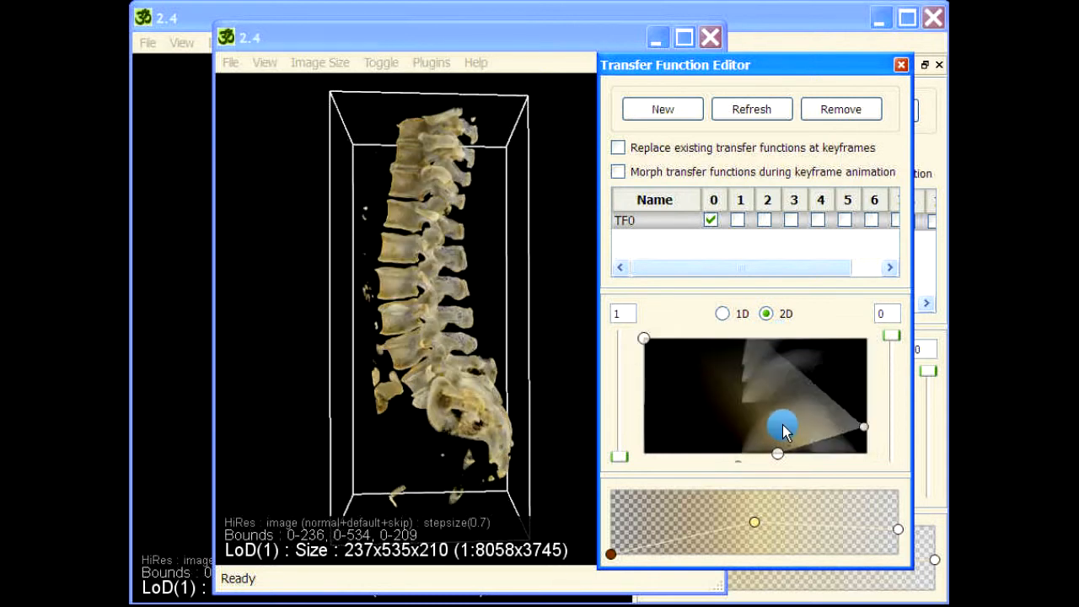
click(793, 341)
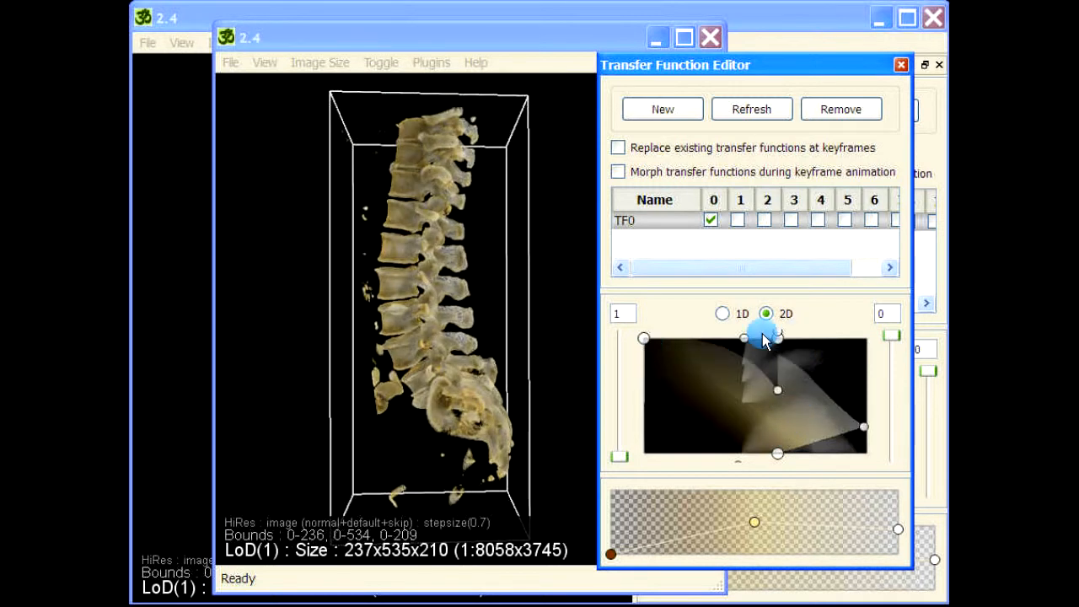
right_click(649, 342)
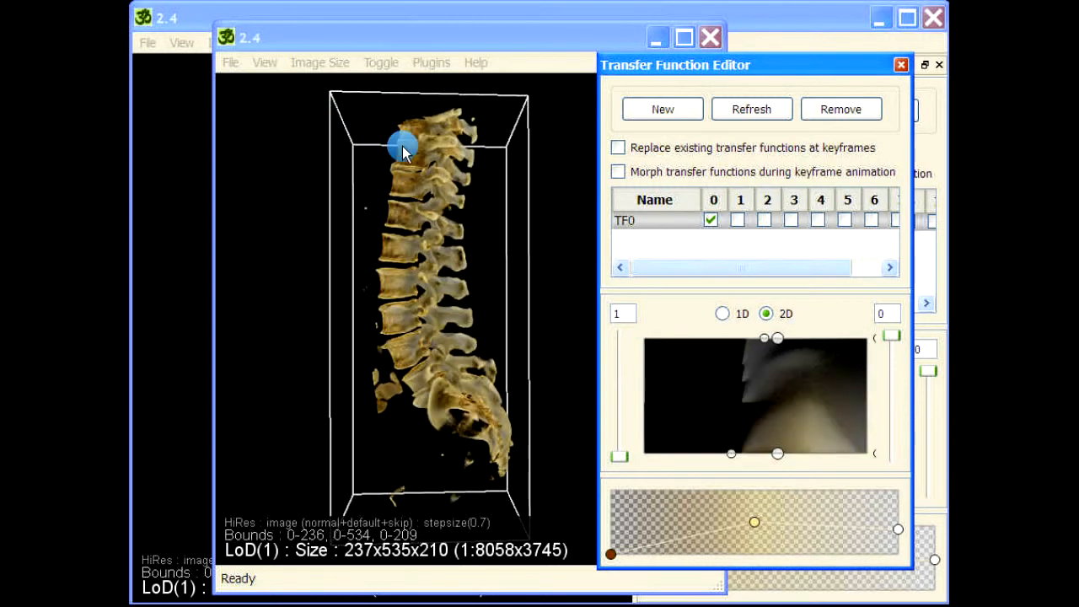
click(766, 316)
drag(767, 347, 646, 338)
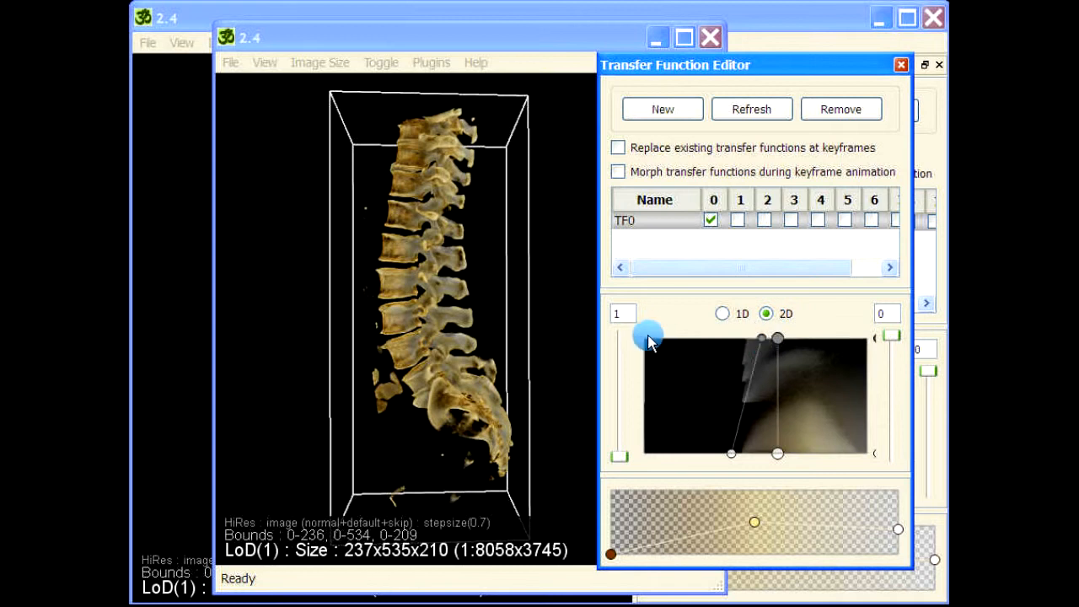
click(734, 455)
drag(733, 455, 693, 454)
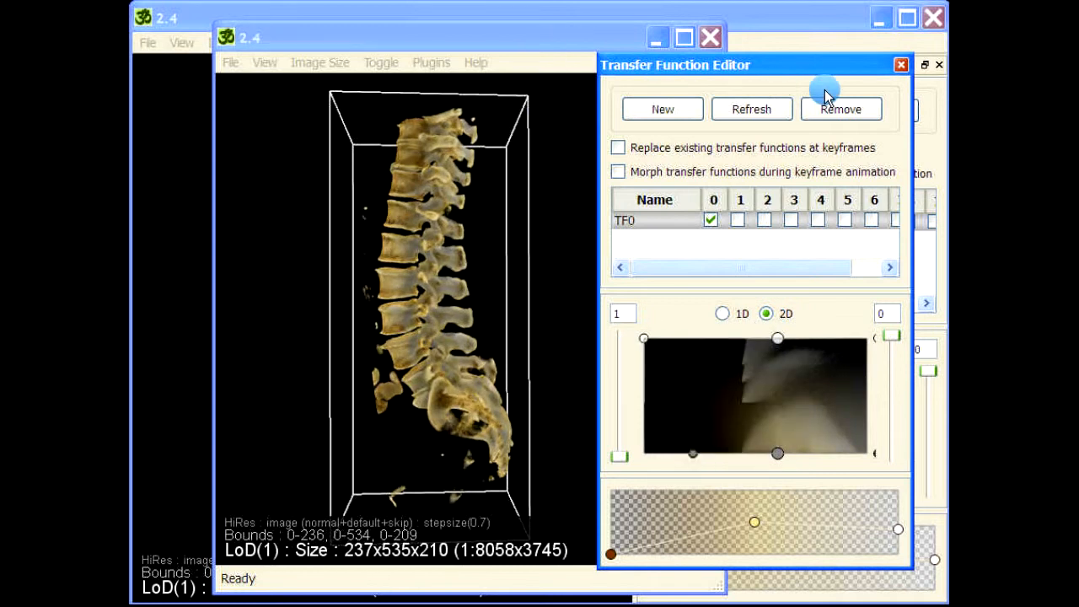
click(901, 67)
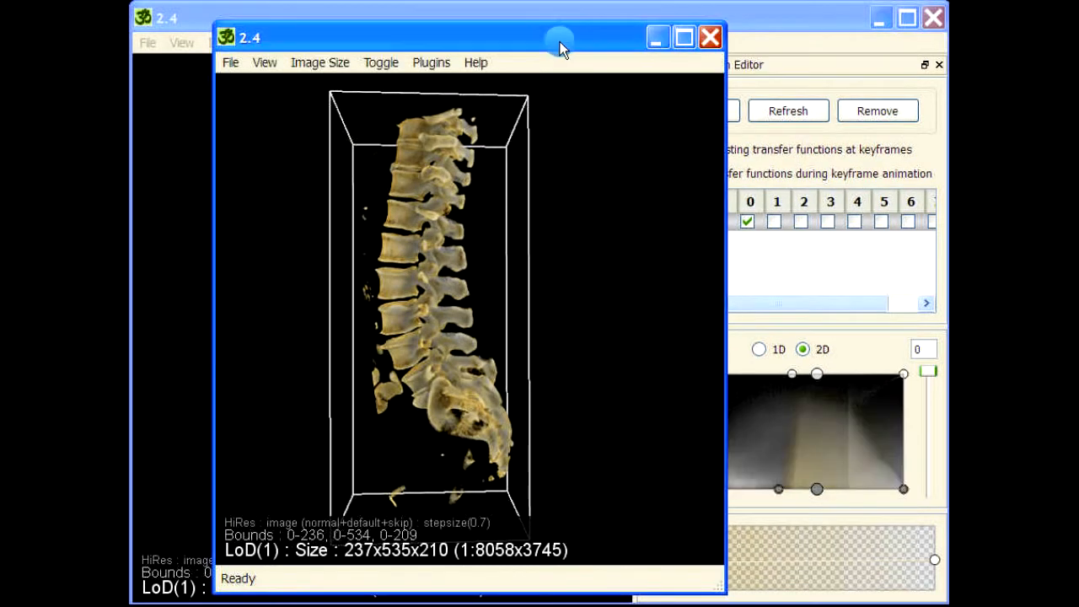
drag(504, 40, 854, 48)
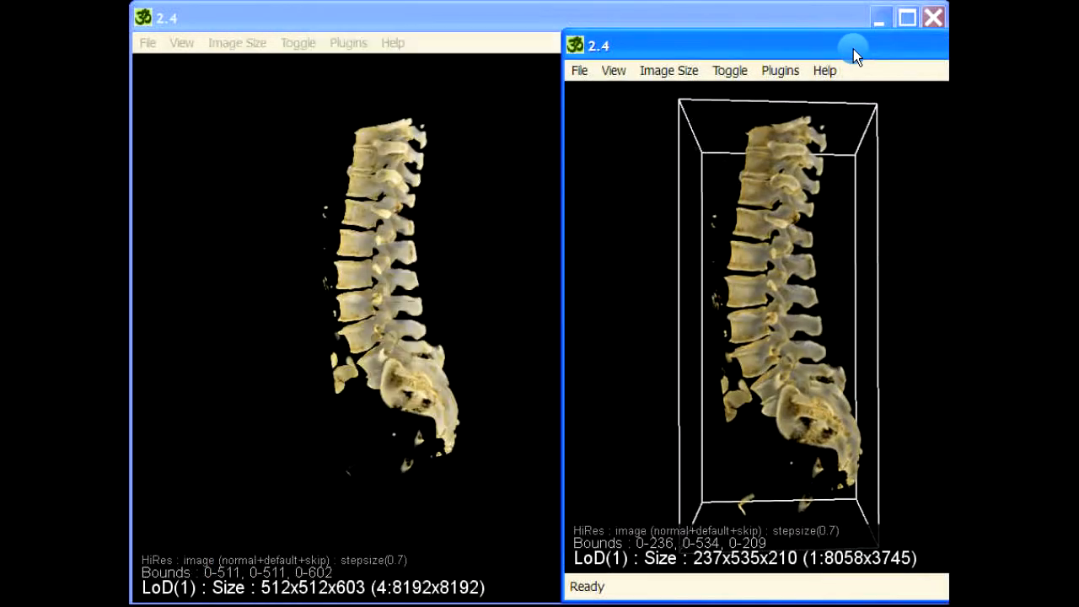
drag(647, 270, 658, 289)
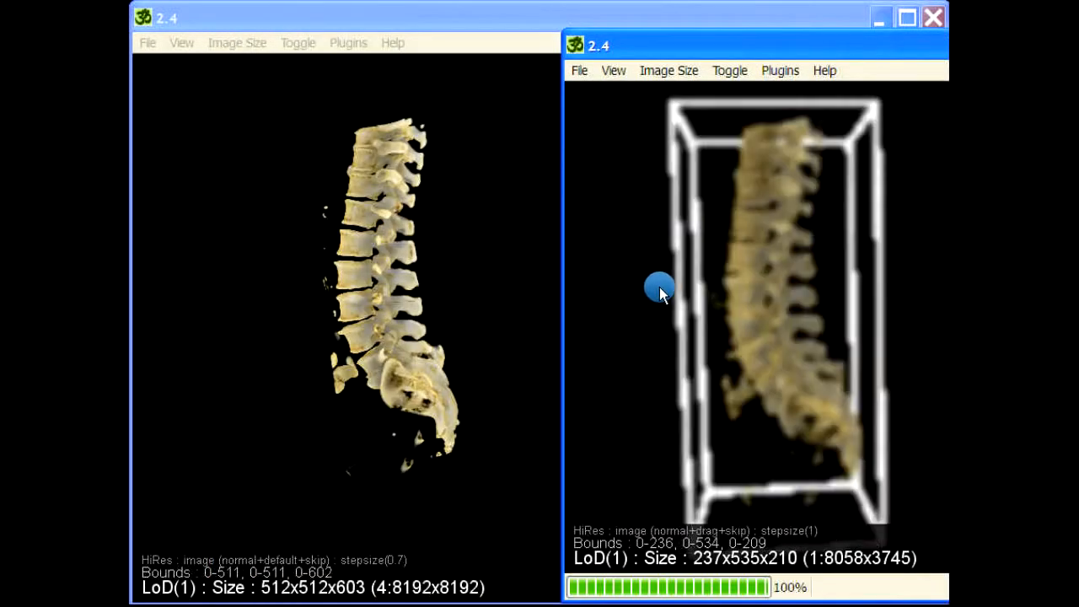
click(418, 284)
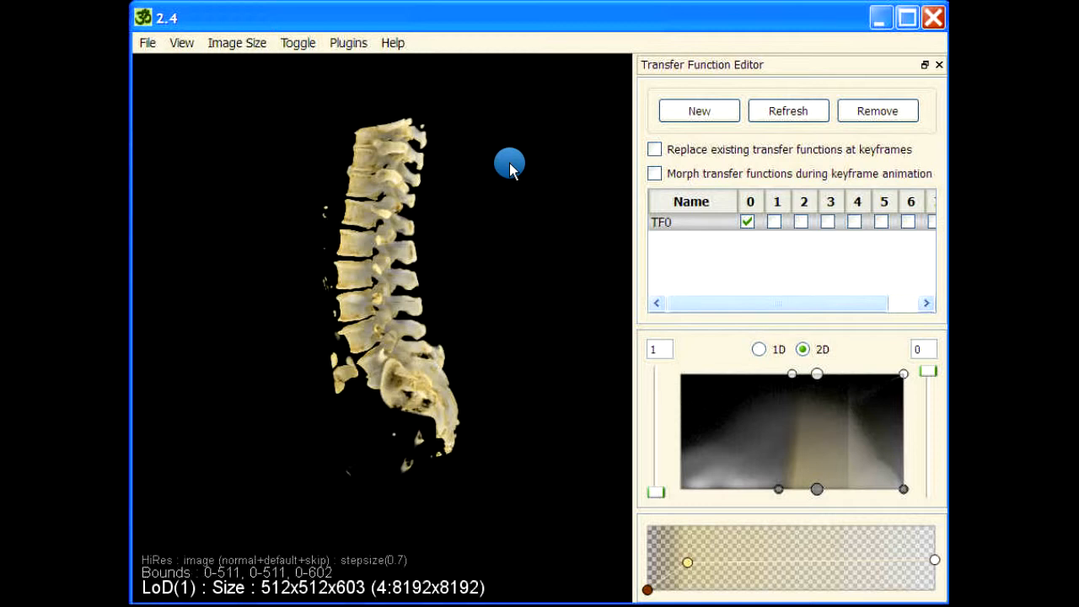
drag(362, 386, 481, 345)
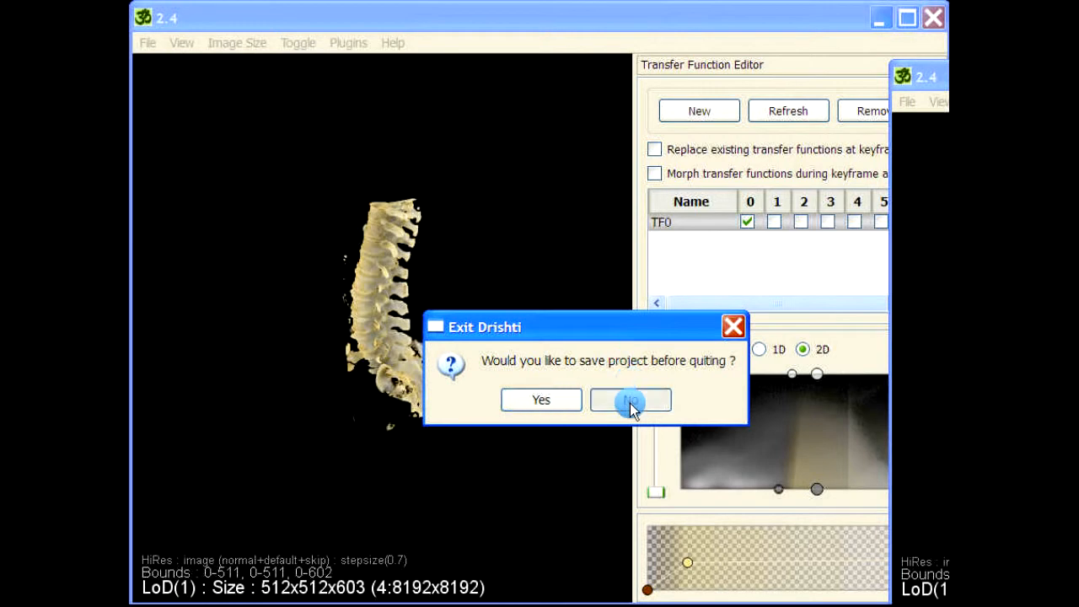
click(630, 400)
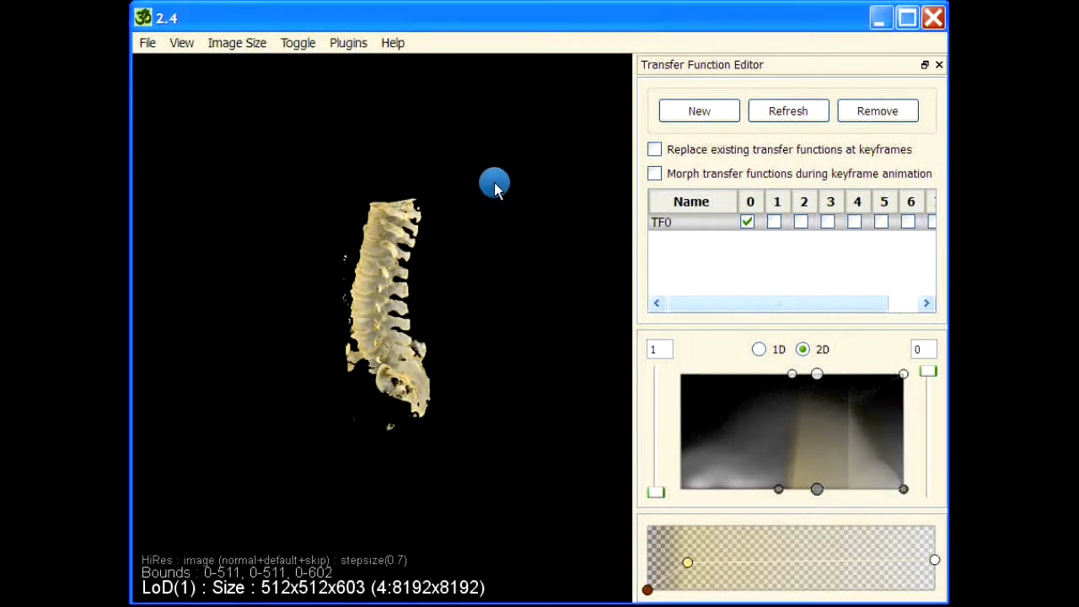
drag(494, 180, 496, 249)
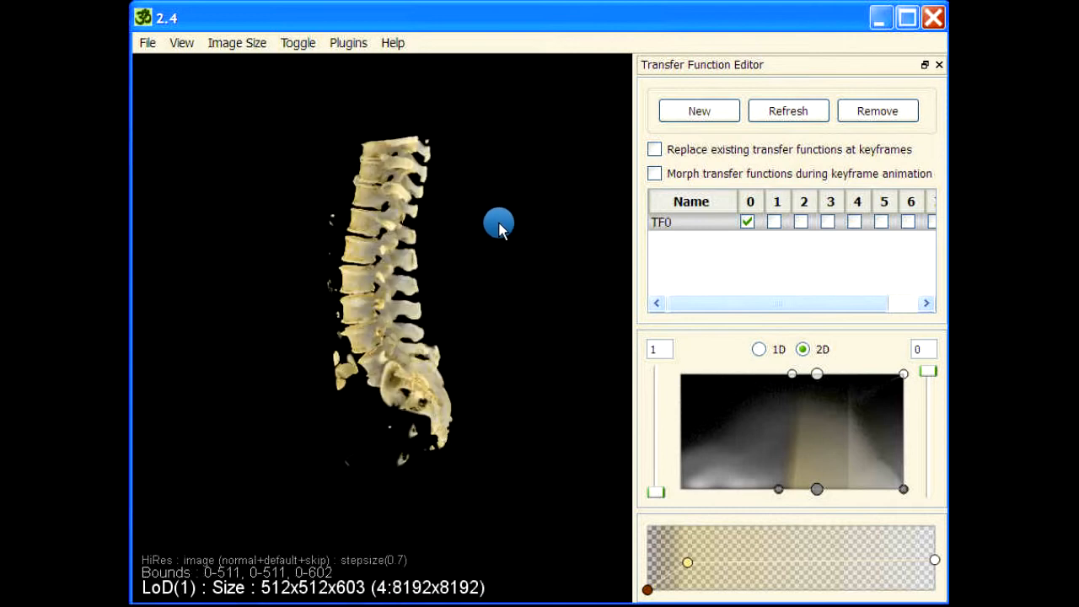
- Run reslice on the visible spine volume with Tight Fit set to No
key(space)
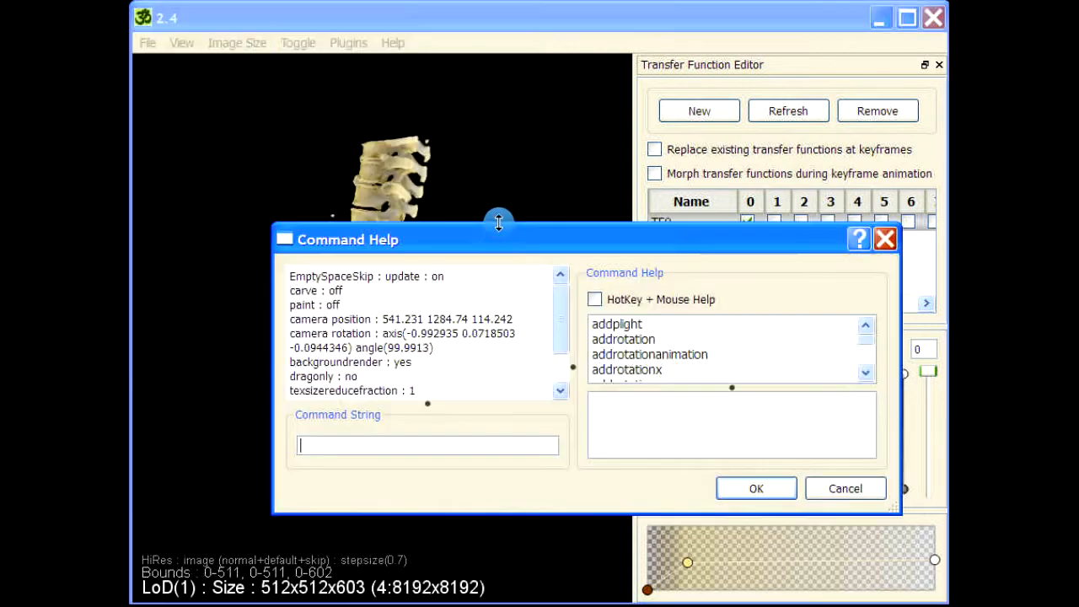
text(reslice)
key(Return)
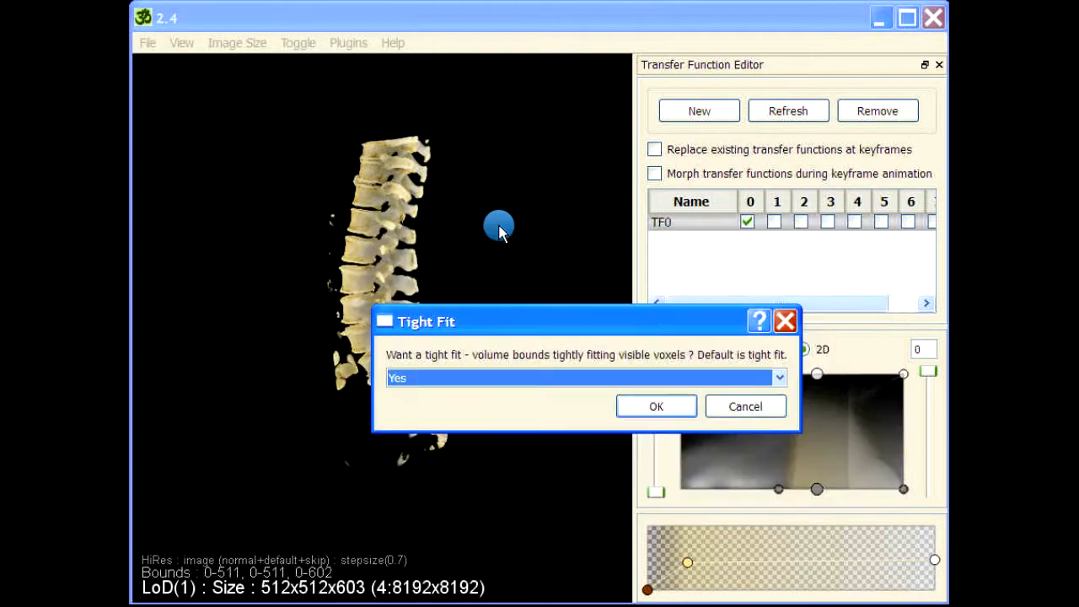
click(508, 380)
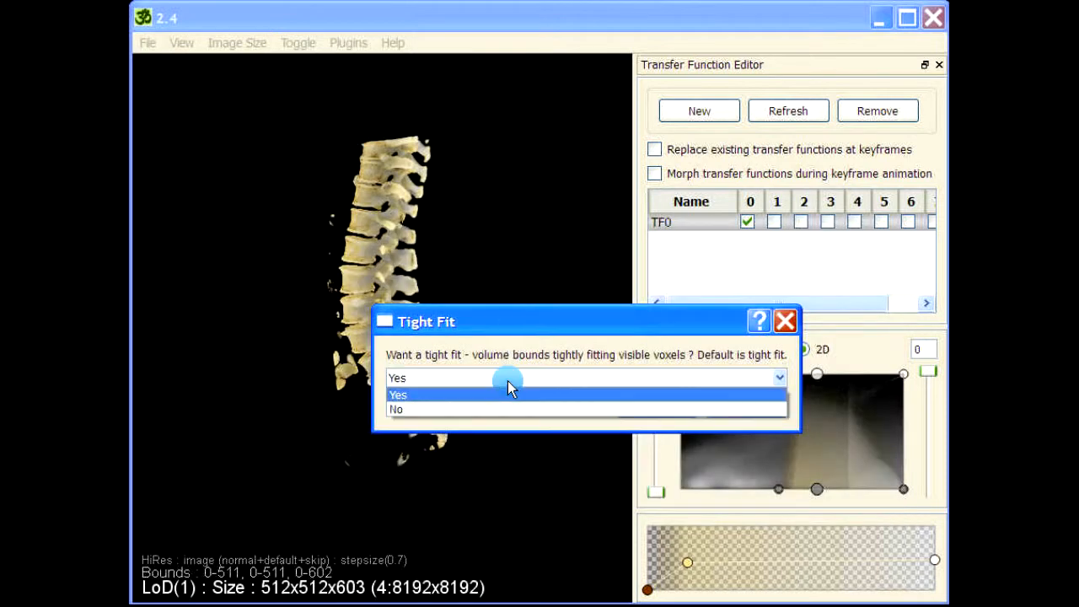
click(404, 411)
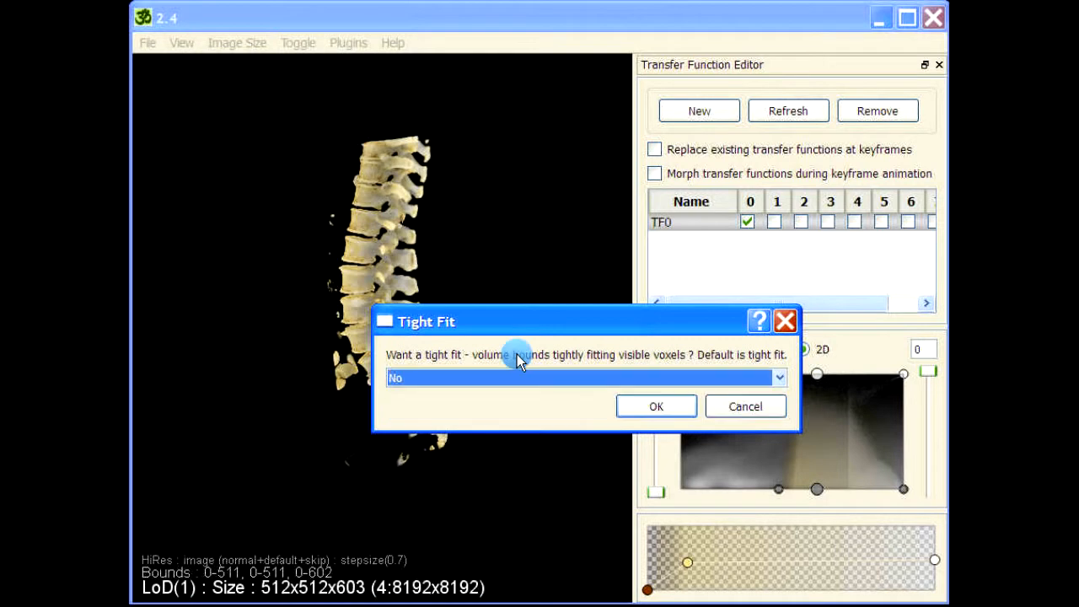
click(657, 407)
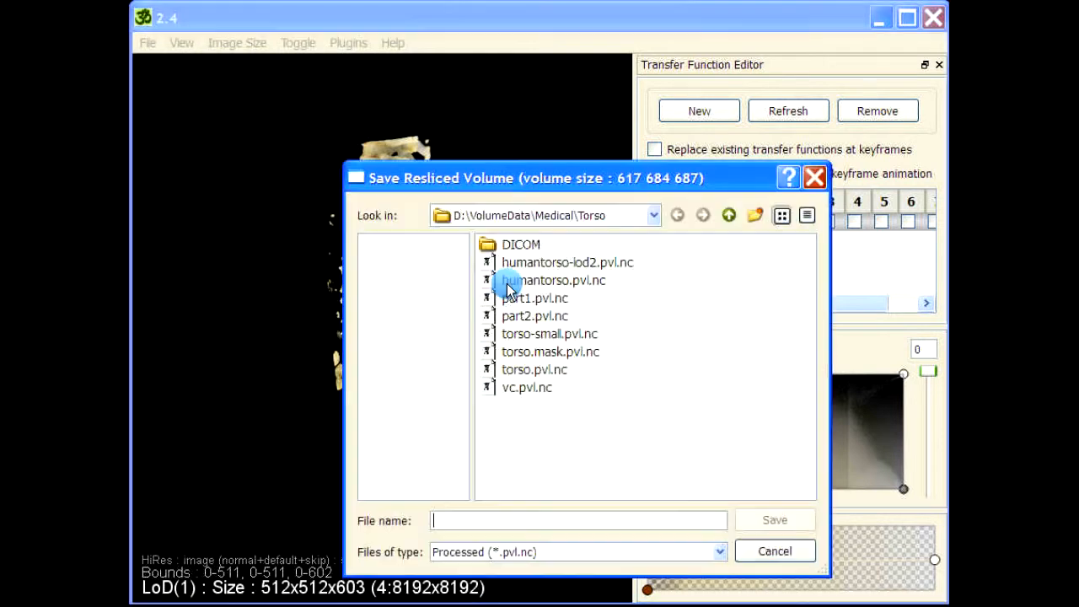
- Save the resliced volume over the existing vc.pvl.nc and dismiss the finished message
double_click(528, 389)
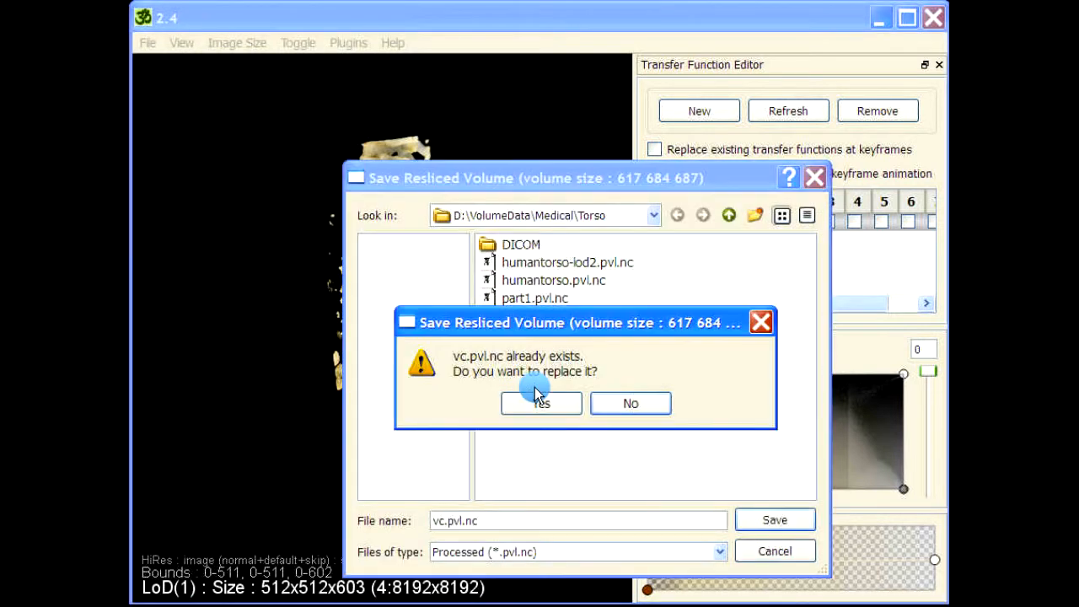
click(526, 403)
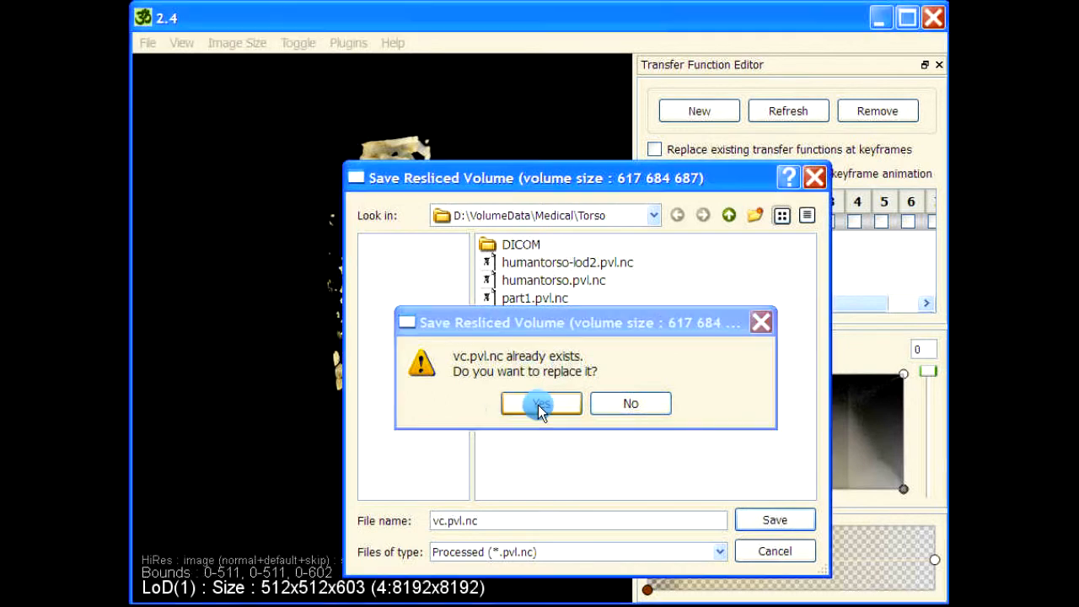
click(540, 407)
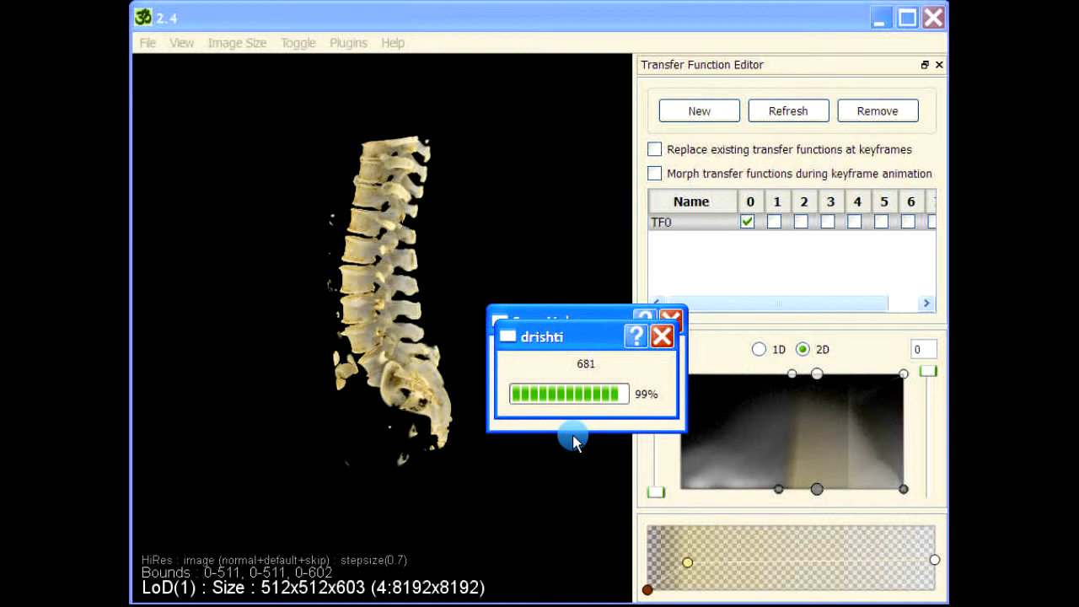
click(582, 400)
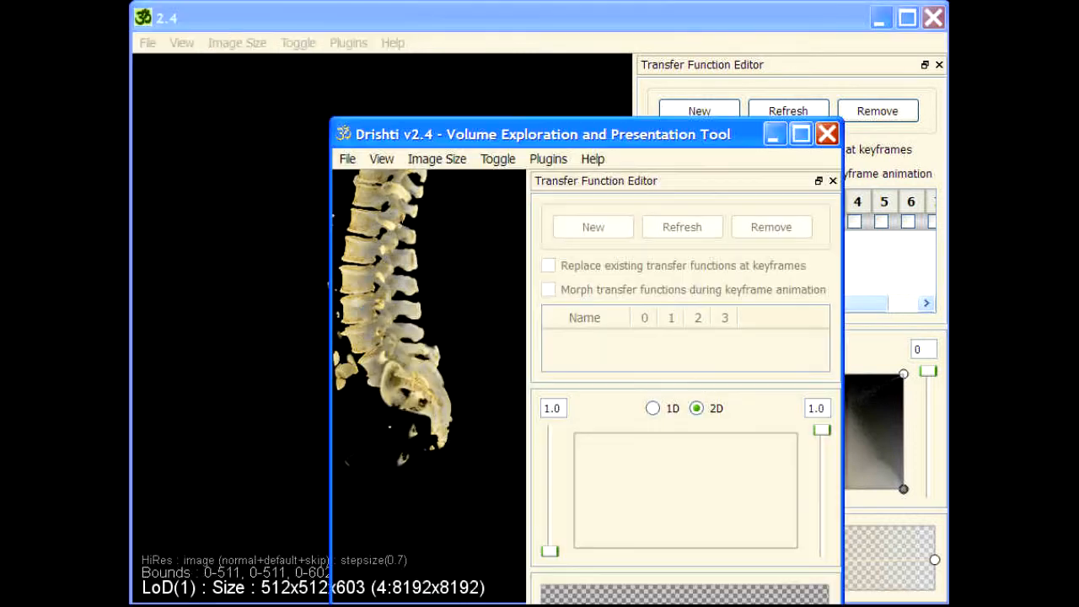
- Float the new window's Transfer Function Editor and load vc.pvl.nc into that window
drag(591, 136, 504, 34)
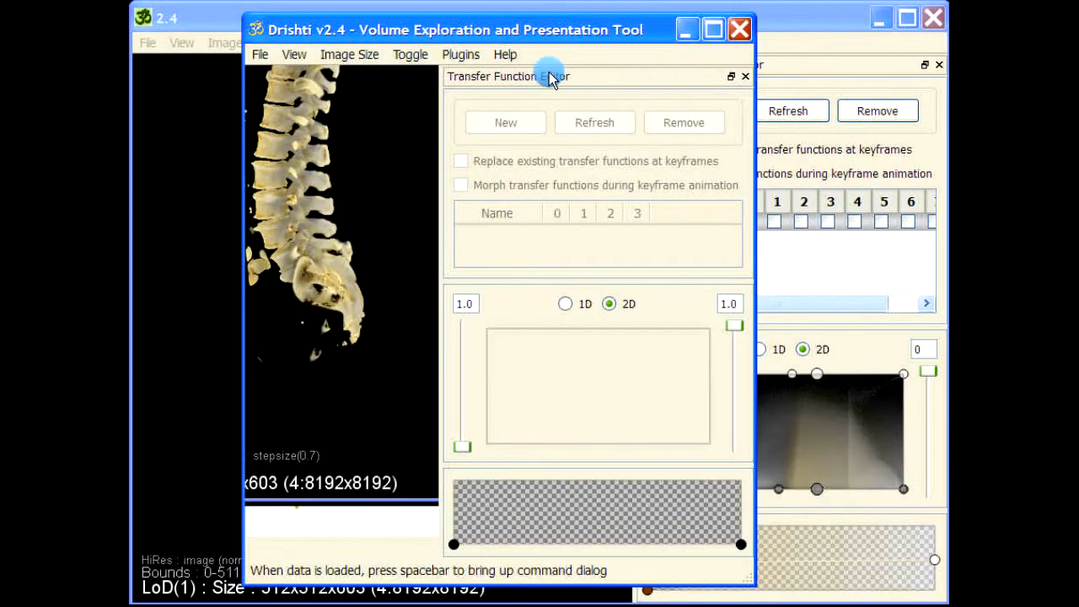
drag(549, 77, 803, 52)
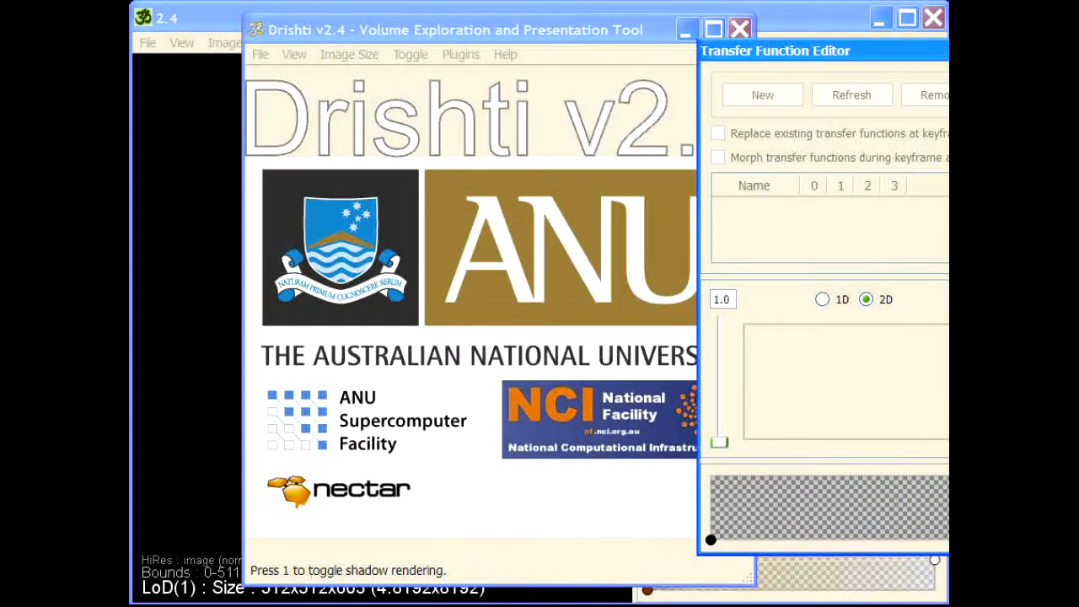
drag(948, 253, 465, 244)
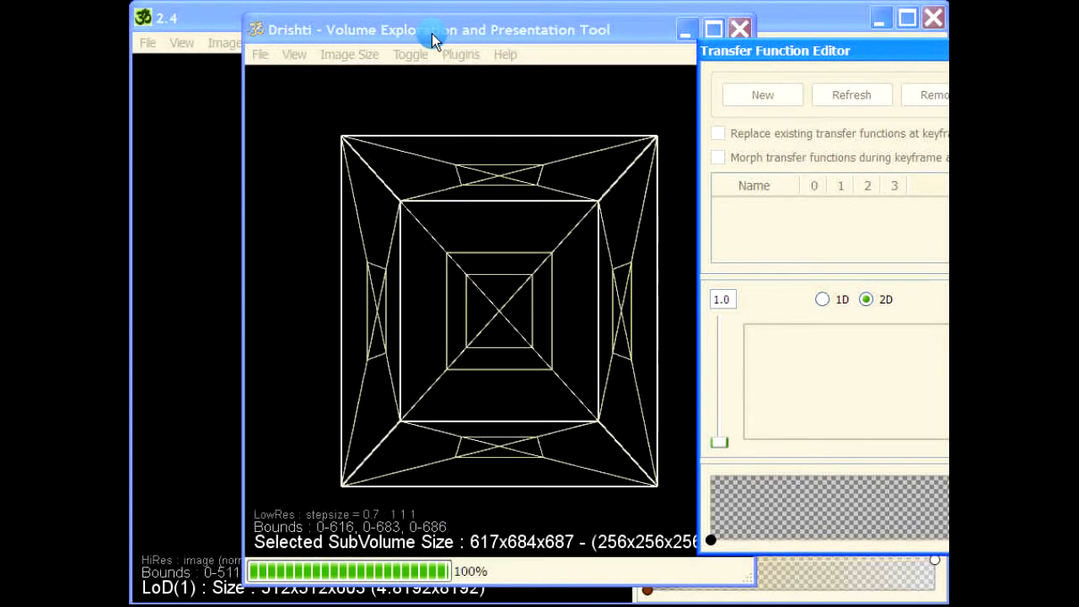
drag(431, 34, 390, 39)
- Rotate the 617x684x687 spine and stretch the 2D transfer function region up and right
drag(351, 316, 349, 265)
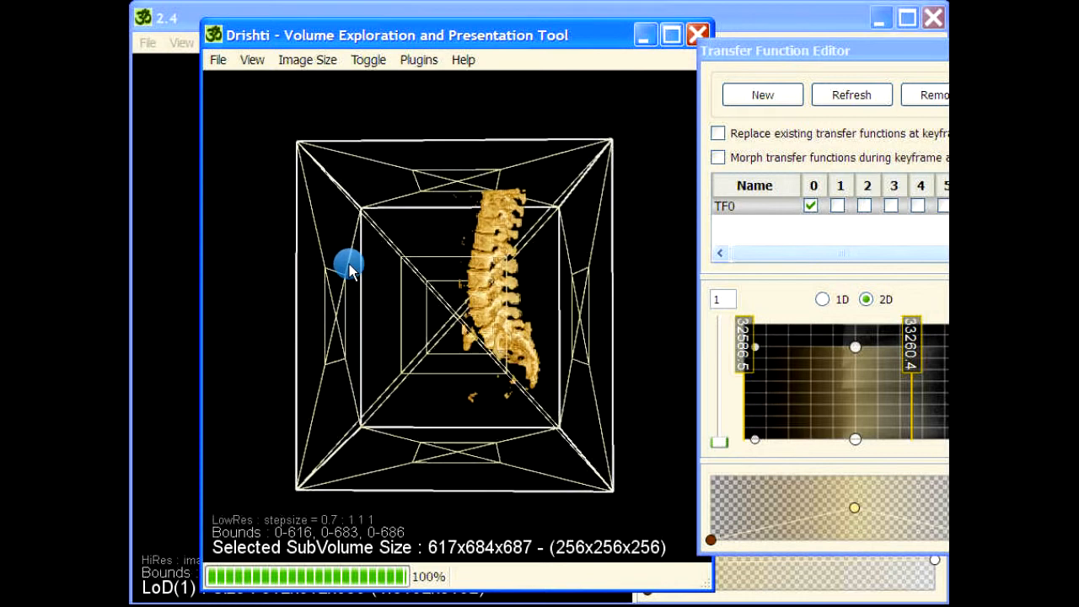
drag(567, 286, 656, 257)
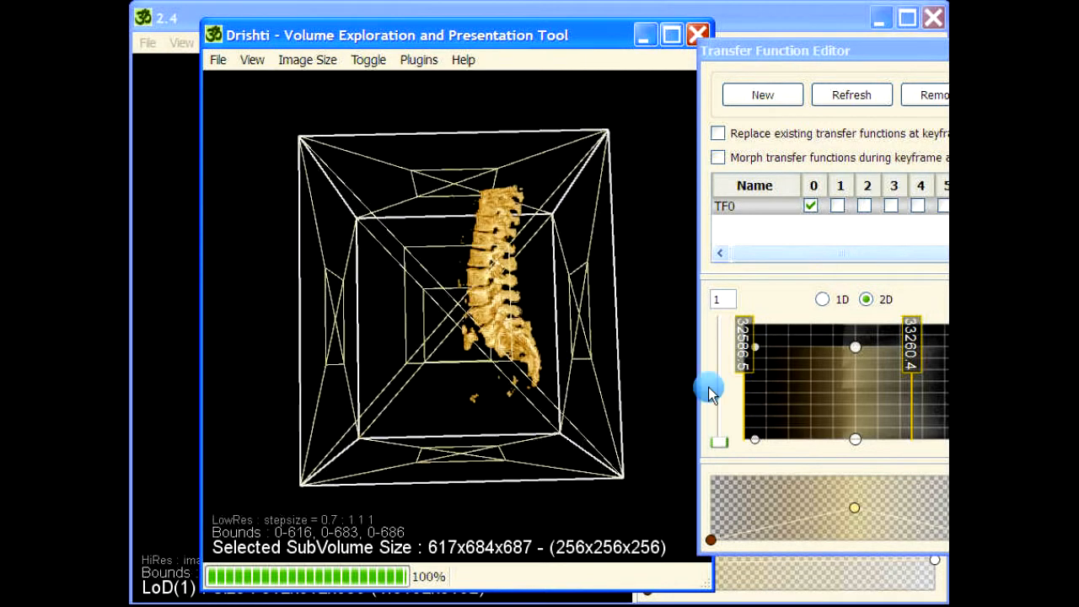
drag(856, 349, 860, 323)
drag(859, 442, 871, 443)
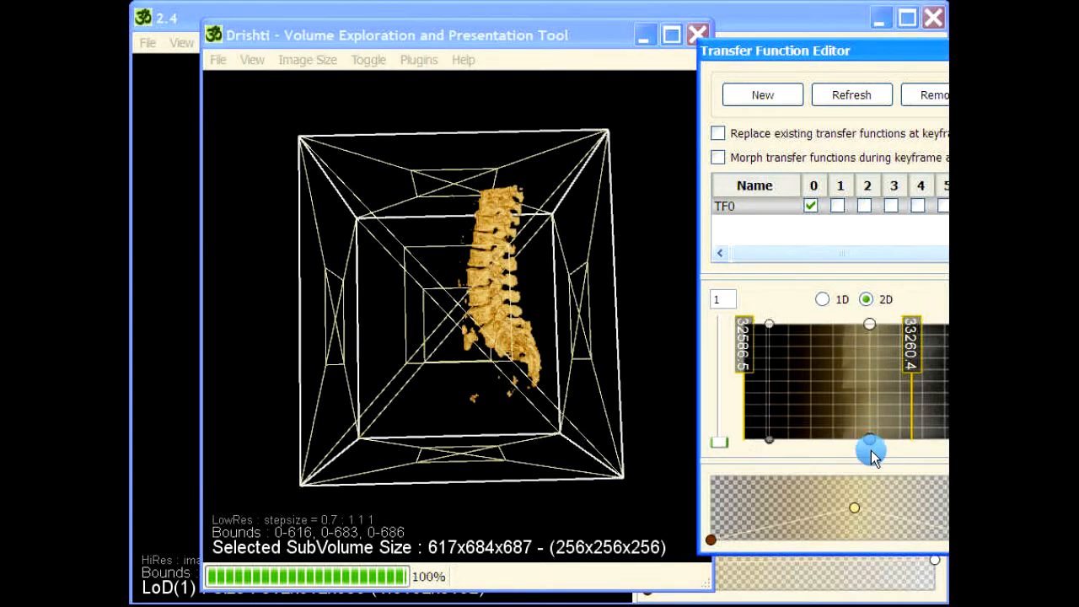
- Raise opacity at the bright end of the transfer function and dock the editor back
drag(791, 57, 685, 59)
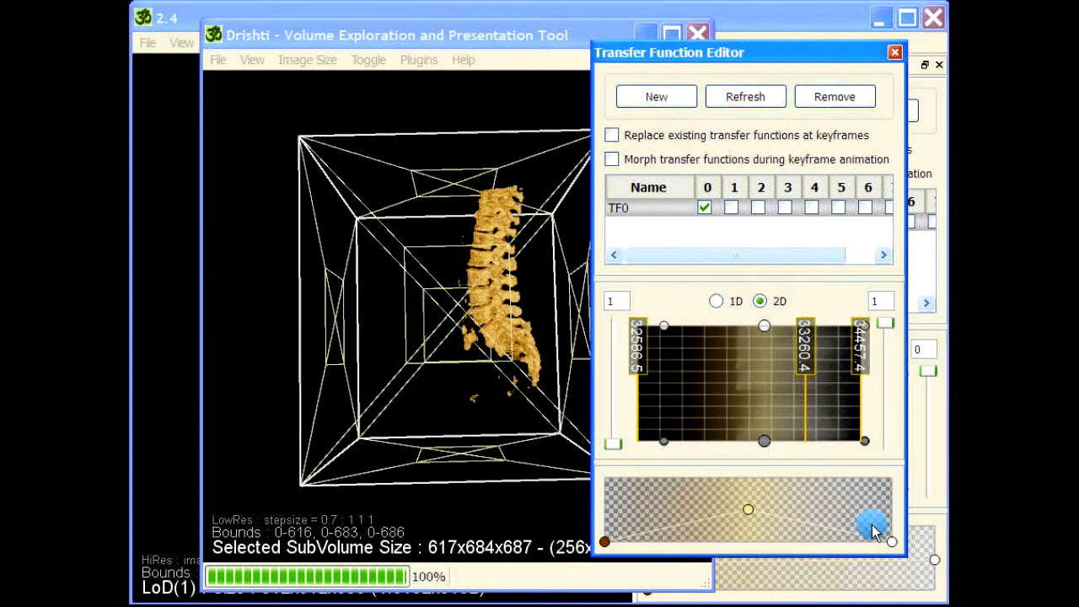
drag(892, 541, 887, 513)
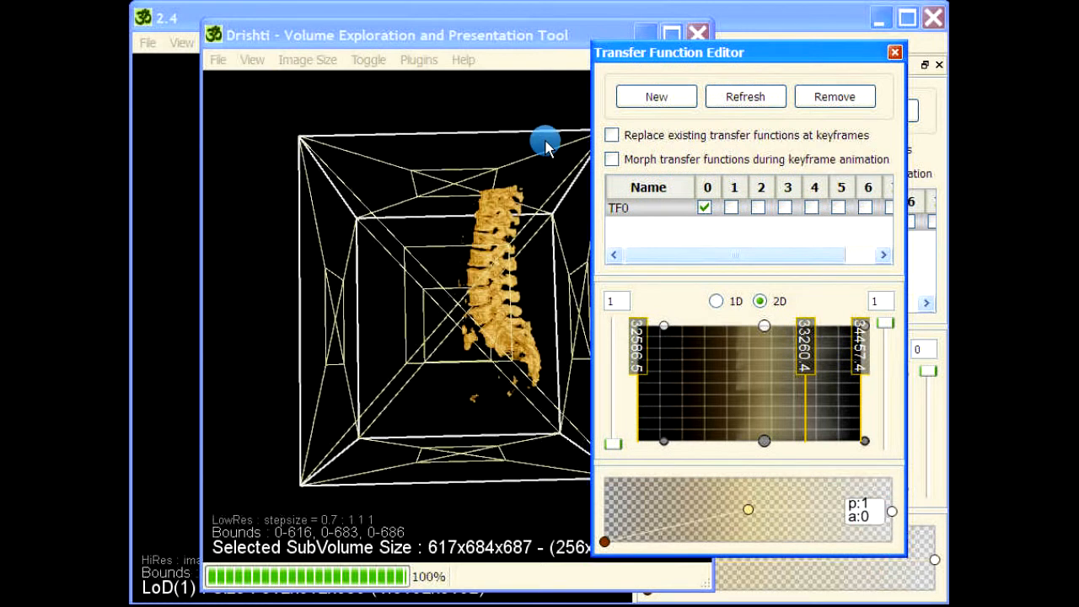
double_click(704, 55)
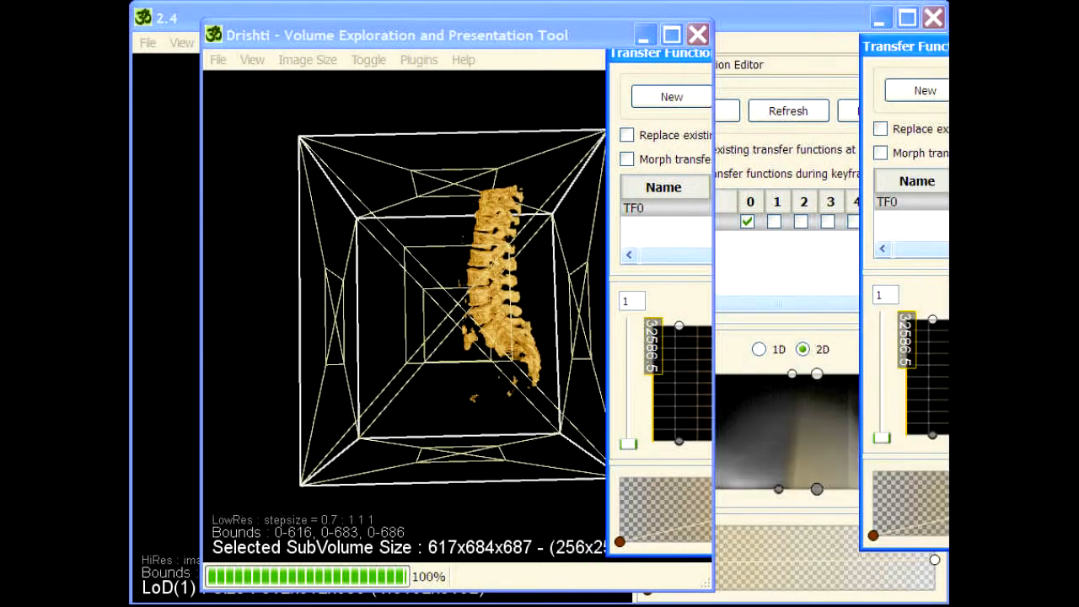
- Crop the bounding box to 296-524, 148-652, 248-514 and load the 229x505x267 subvolume hi-res
drag(365, 329, 453, 331)
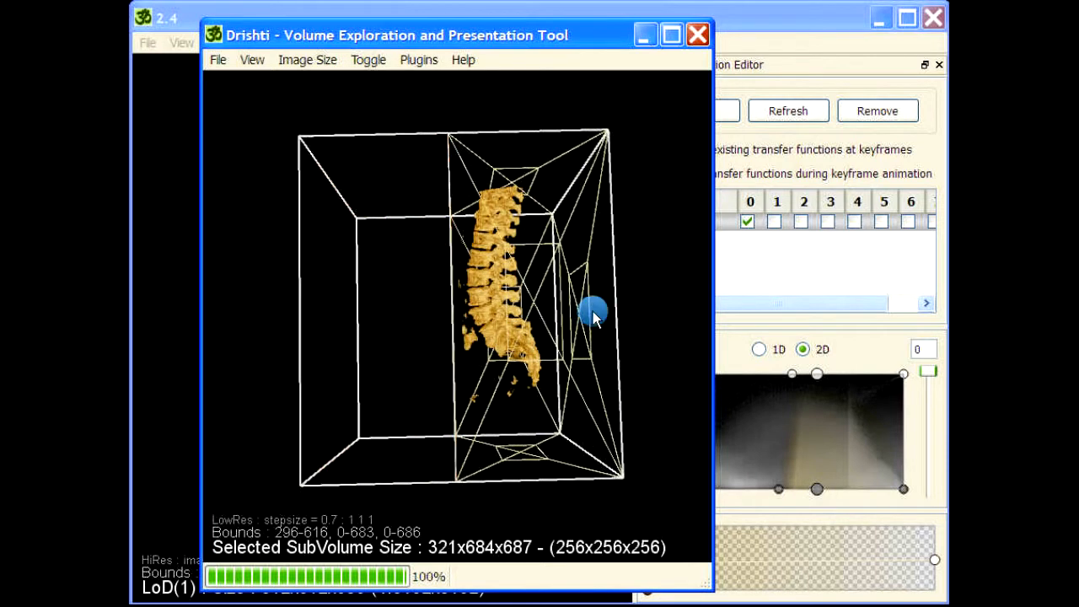
drag(568, 313, 502, 389)
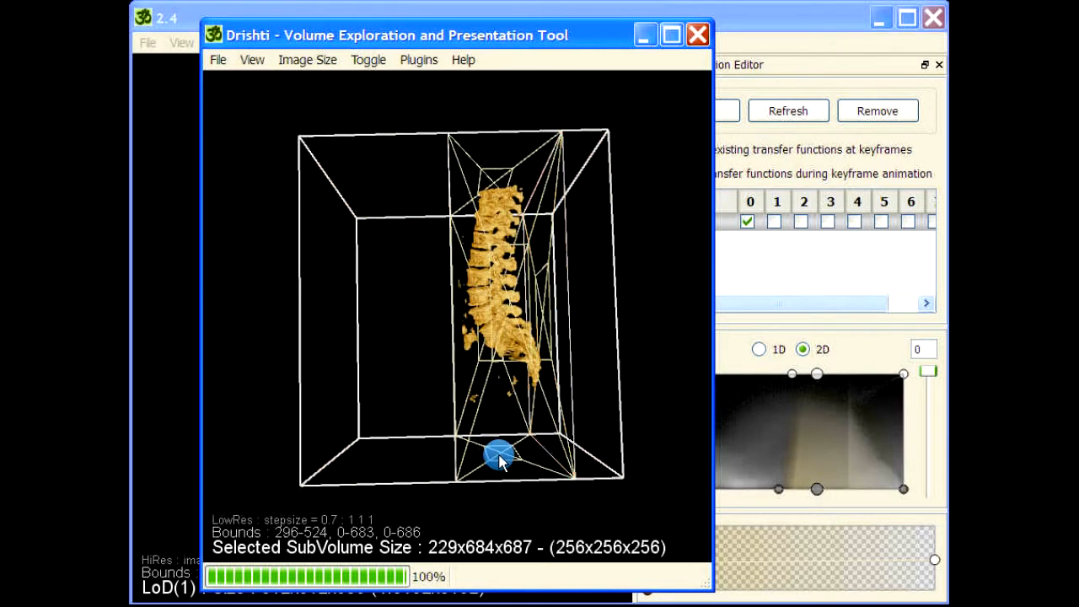
drag(501, 454, 501, 405)
drag(492, 174, 608, 301)
drag(564, 323, 432, 289)
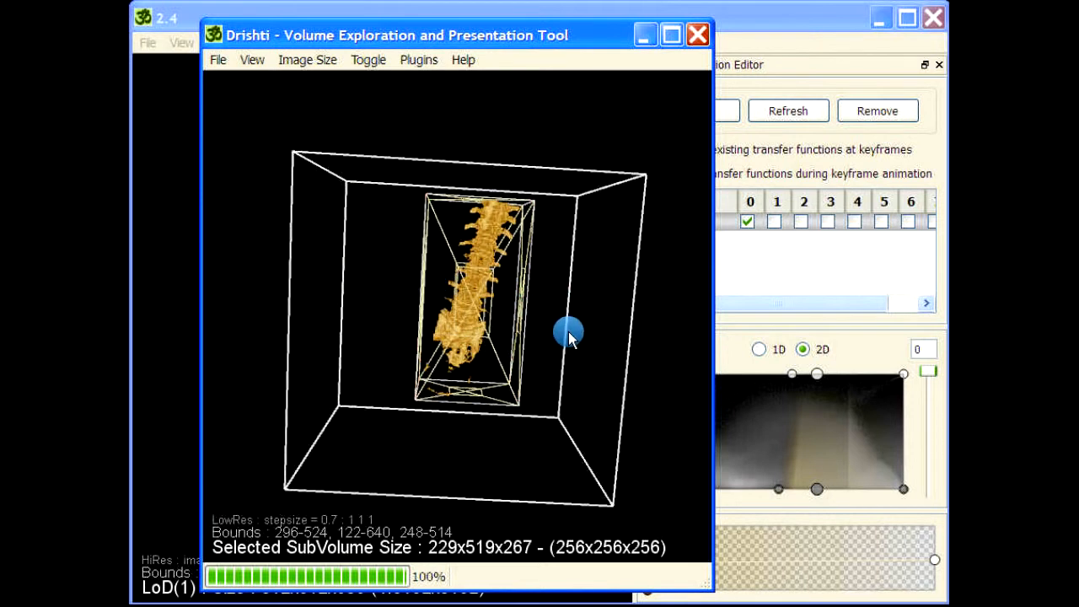
drag(571, 340, 543, 340)
drag(478, 201, 561, 304)
drag(557, 346, 472, 383)
drag(337, 261, 370, 434)
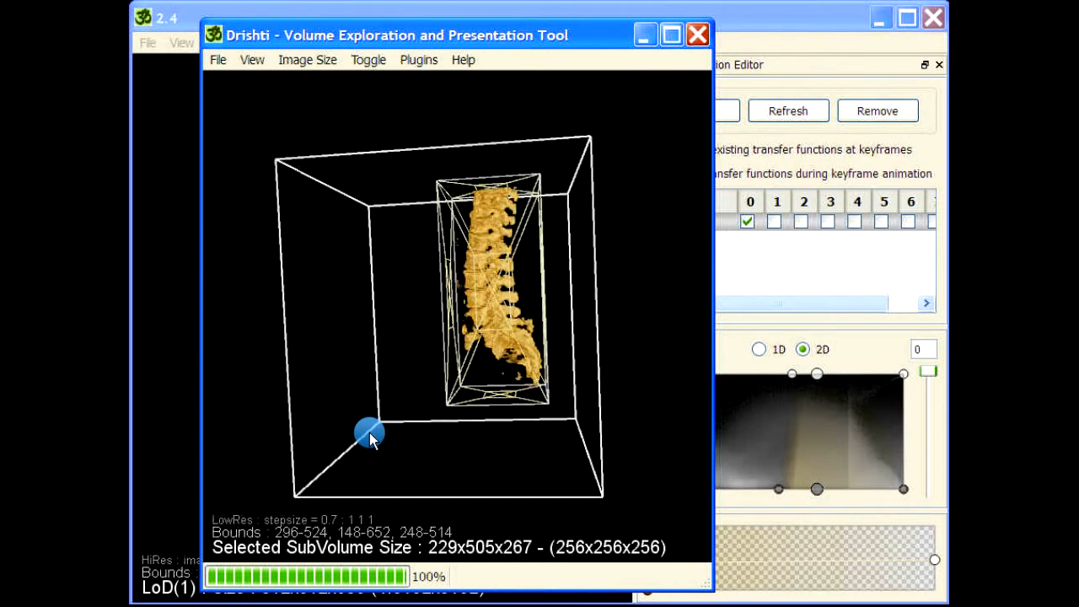
key(F2)
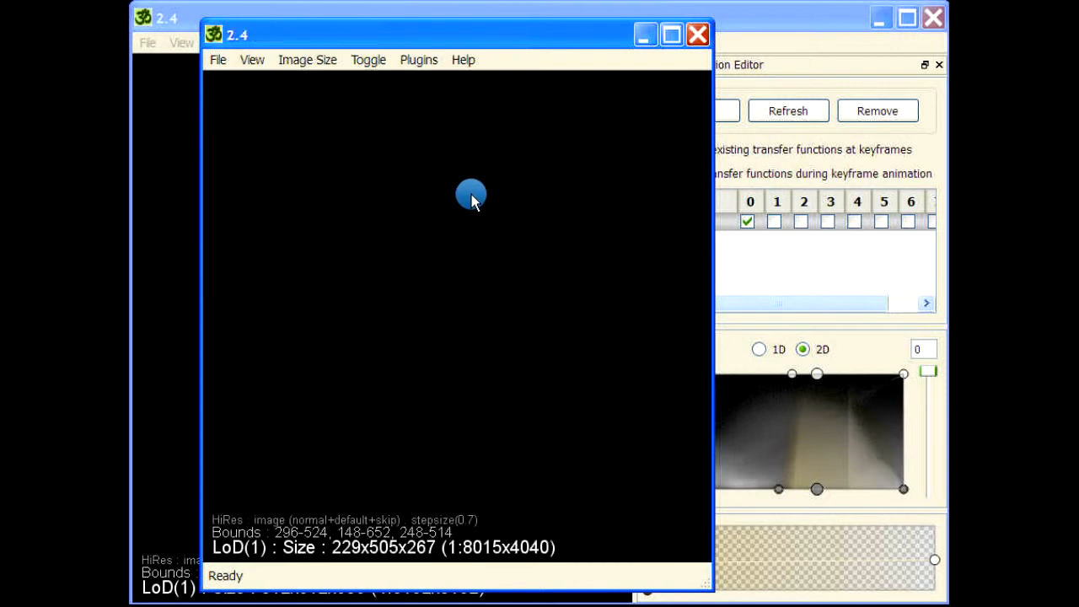
- Close the second viewer without saving its project and return to the 512x512x603 spine window
drag(618, 209, 593, 241)
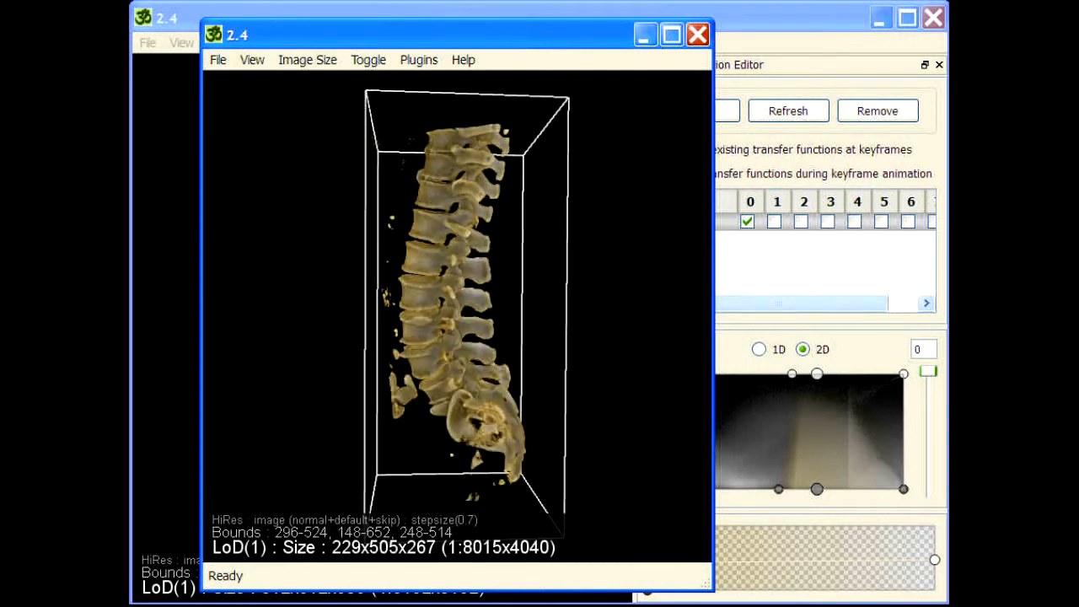
click(697, 34)
click(624, 403)
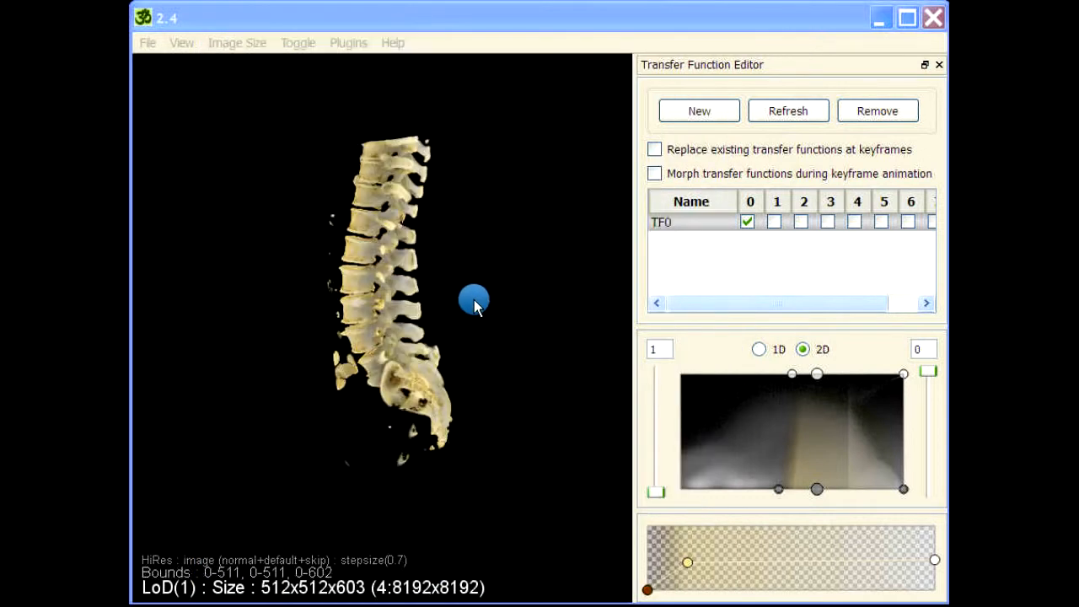
drag(475, 301, 489, 258)
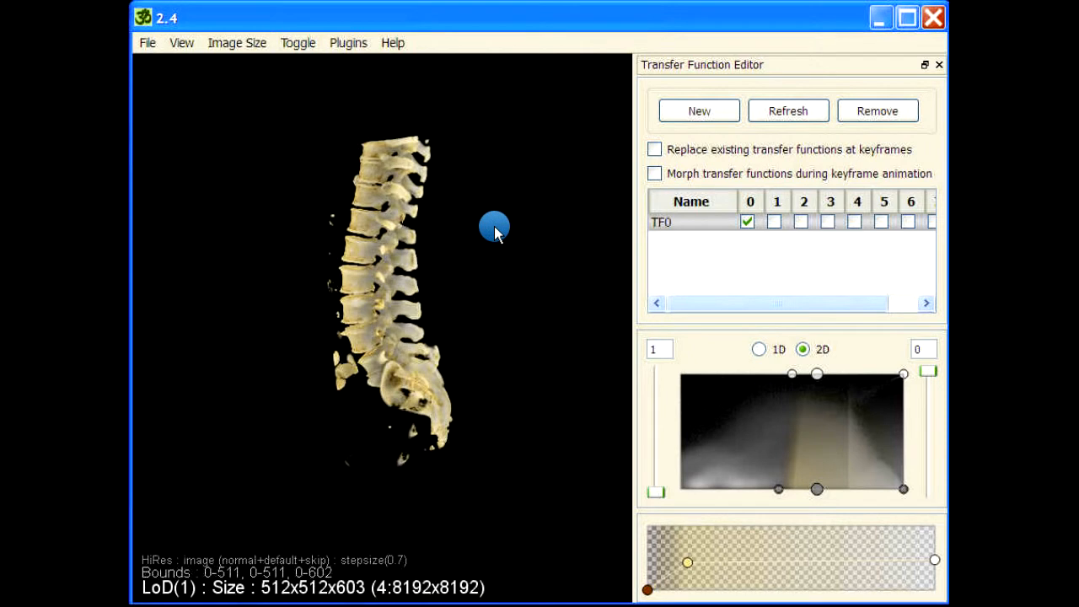
- Run getvolume on the whole spine, reading 1200442 non-zero voxels (0.759423 percent), then close the report
key(space)
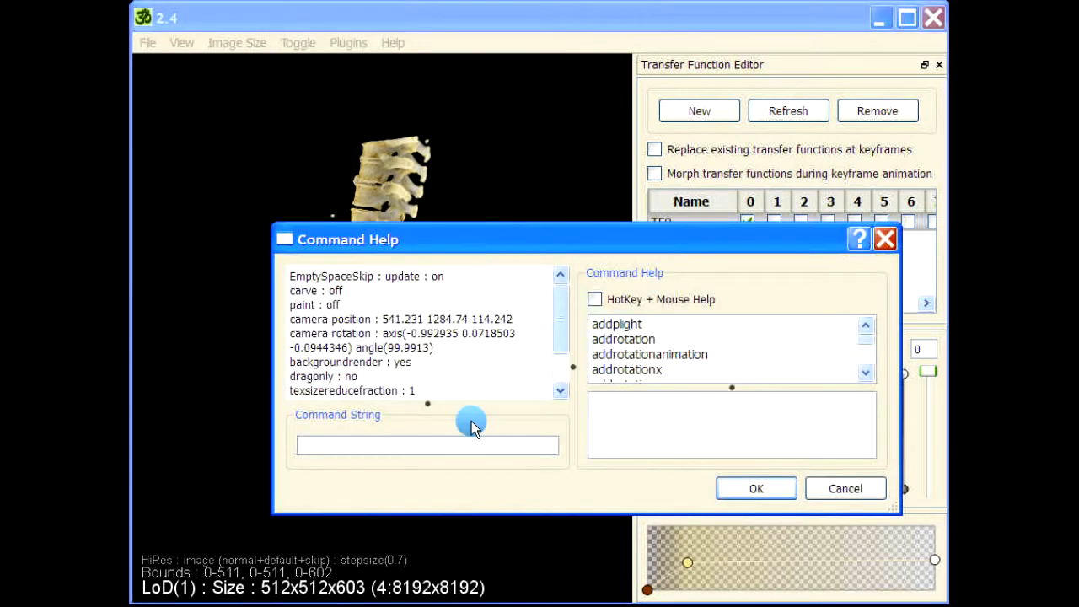
text(getvolume)
key(Return)
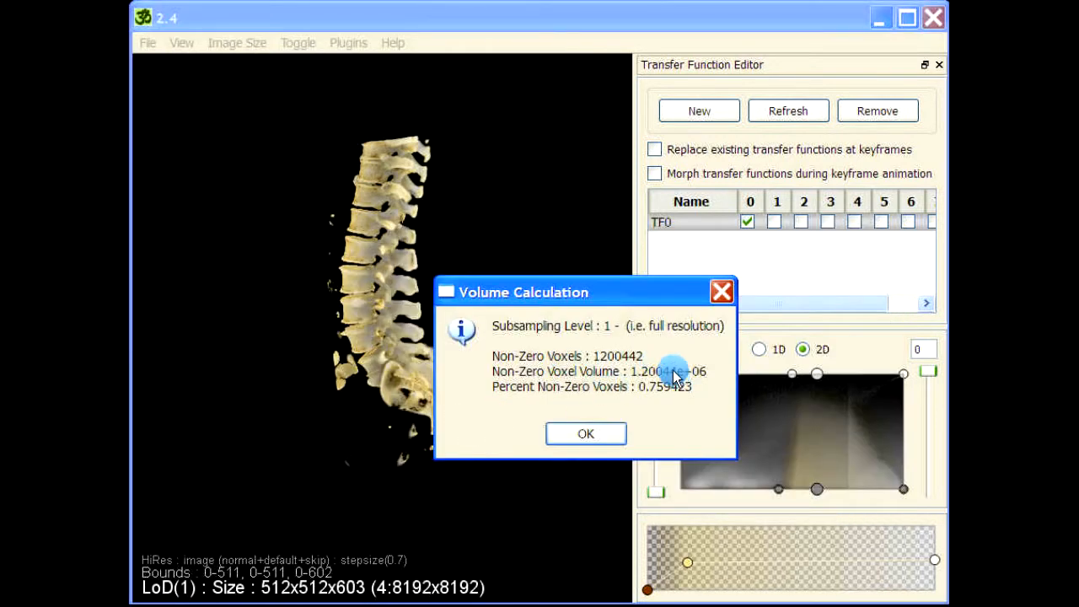
drag(616, 292, 510, 113)
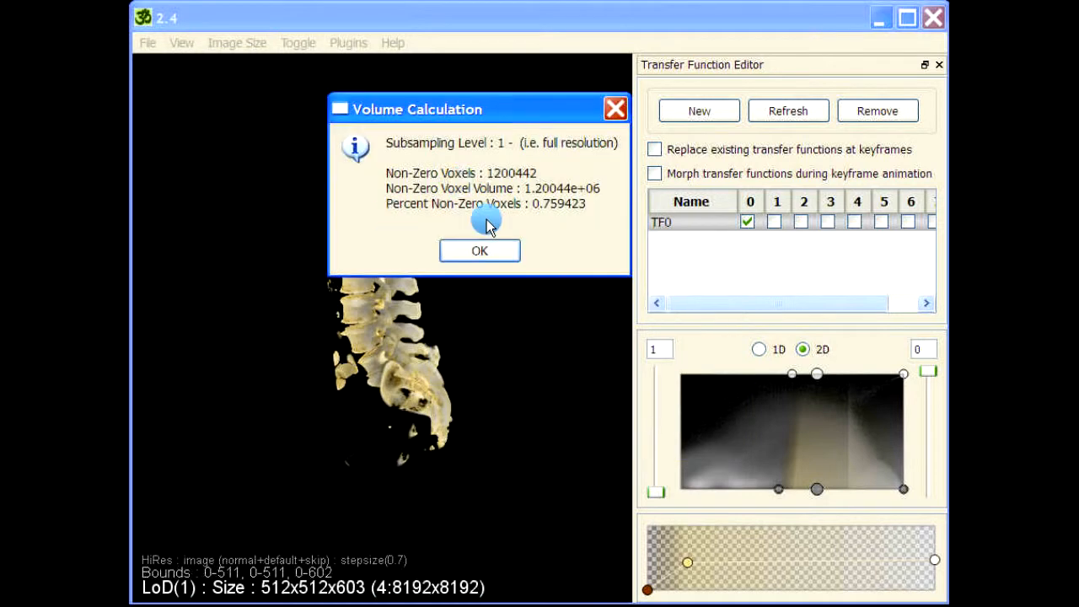
click(494, 247)
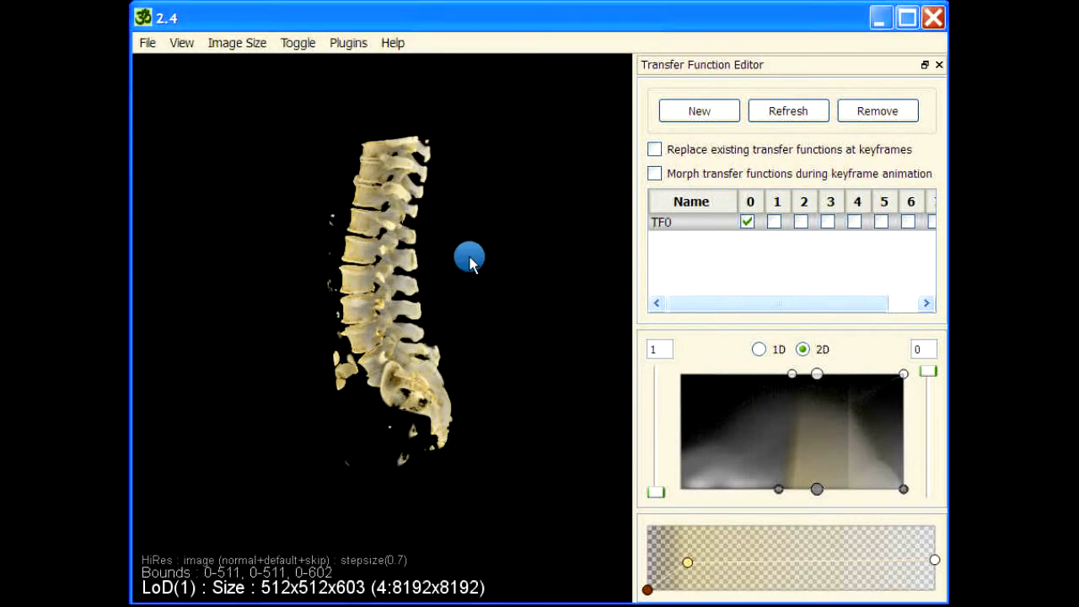
- Switch to mop paint mode and enlarge the paint brush
key(space)
text(mop paint)
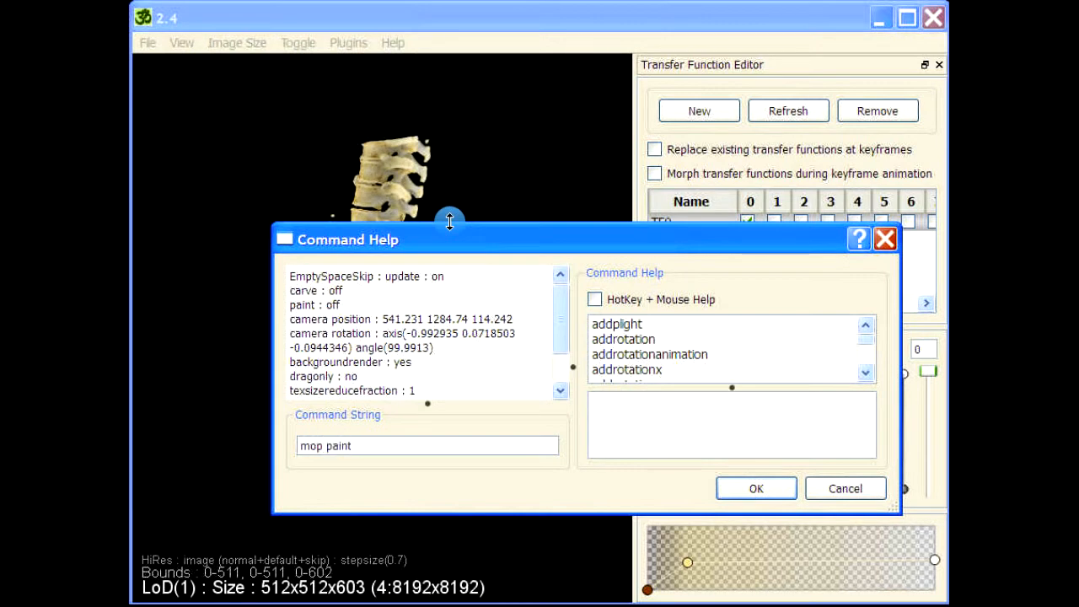
key(Return)
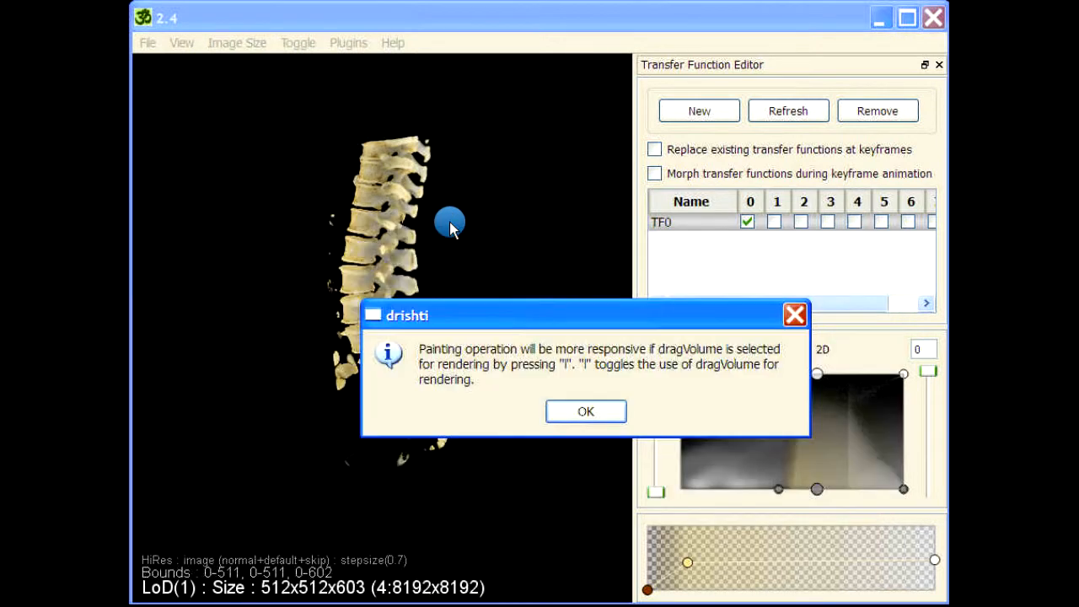
key(Return)
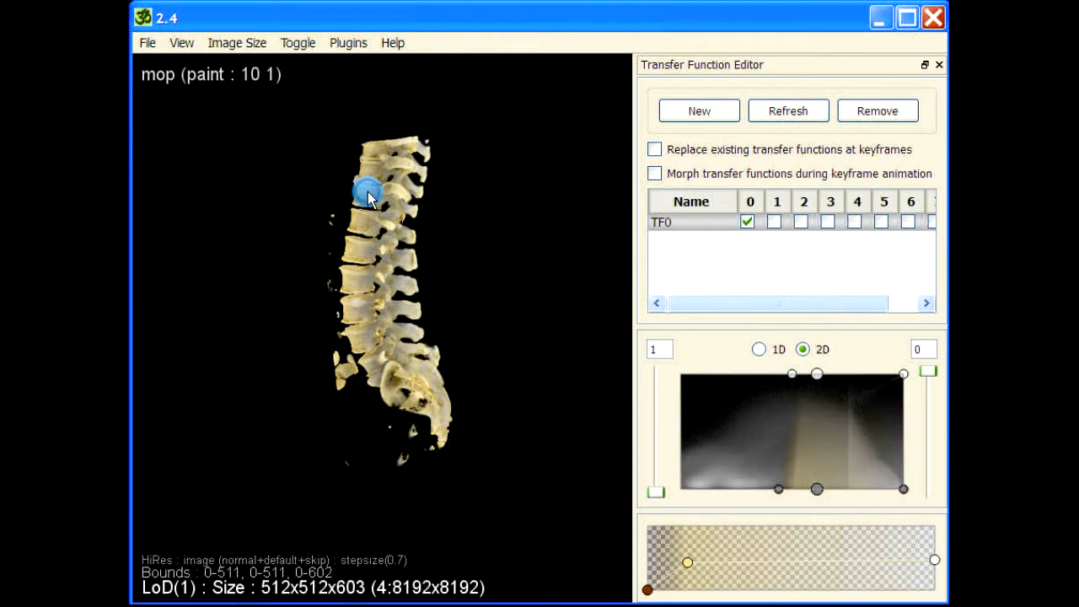
scroll(368, 191, up, 13)
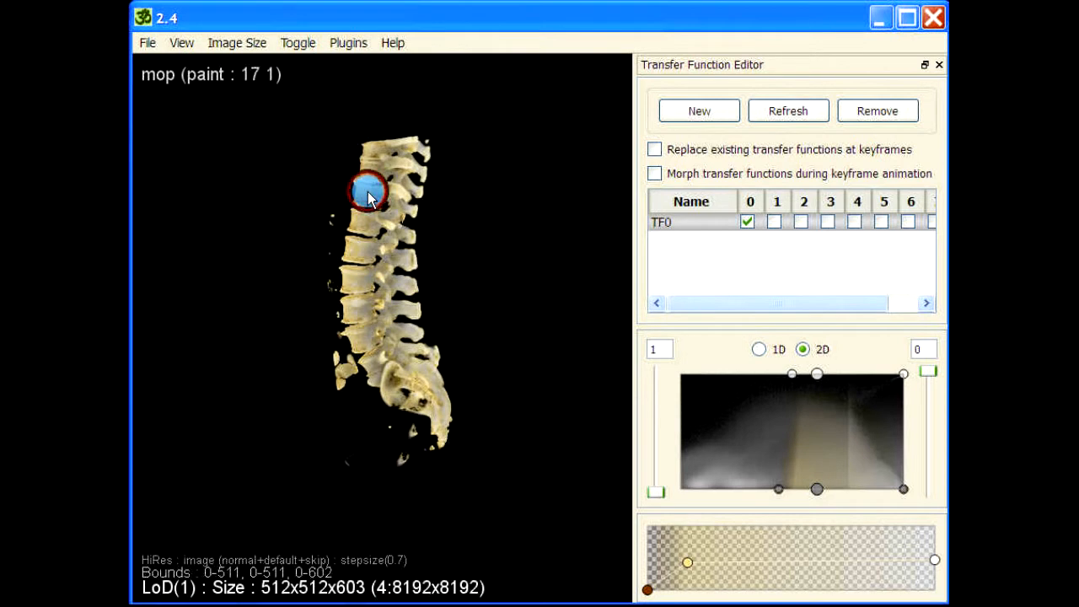
- Paint the upper vertebrae red with tag 23 and rotate the spine back upright
mouse_move(386, 151)
mouse_down()
mouse_move(359, 221)
mouse_move(386, 211)
mouse_move(418, 149)
mouse_up()
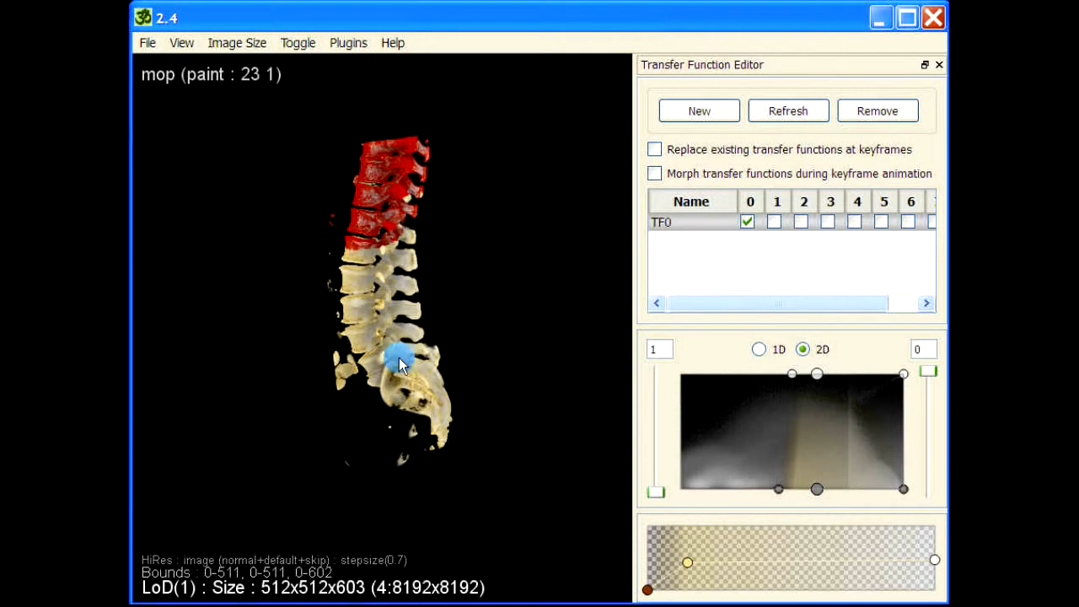
mouse_move(397, 357)
mouse_down()
mouse_move(357, 390)
mouse_move(448, 424)
mouse_move(392, 352)
mouse_up()
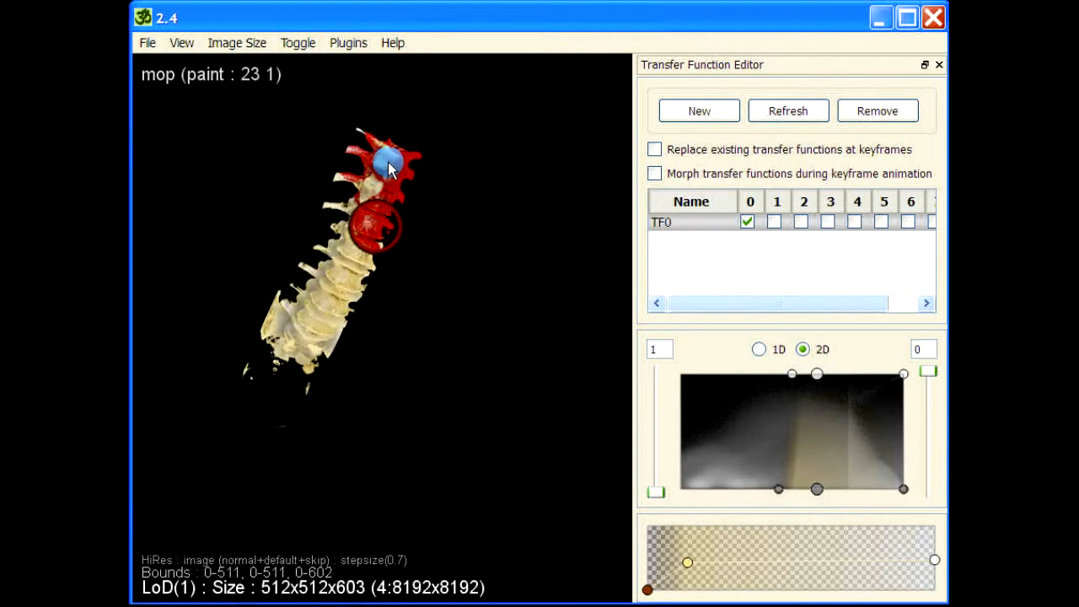
mouse_move(370, 206)
mouse_down()
mouse_move(389, 161)
mouse_move(354, 132)
mouse_move(340, 178)
mouse_up()
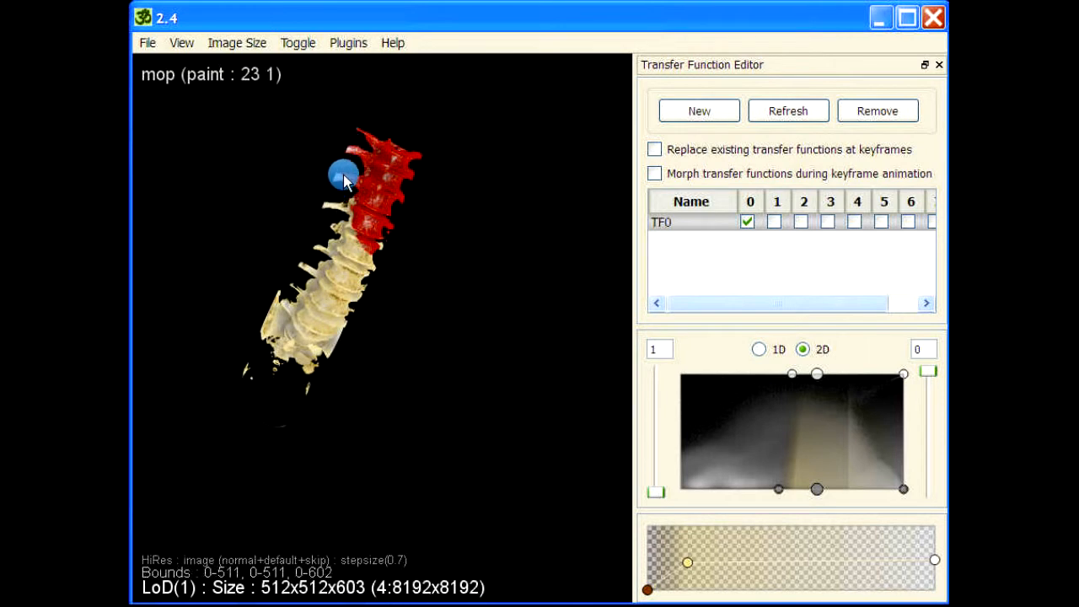
drag(337, 405, 402, 304)
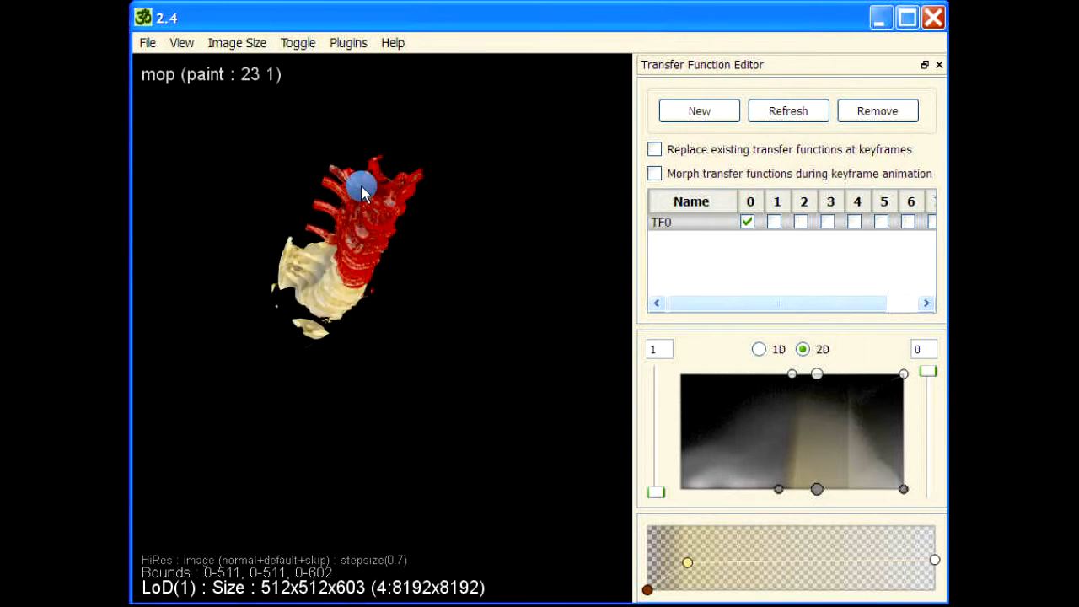
drag(454, 346, 446, 231)
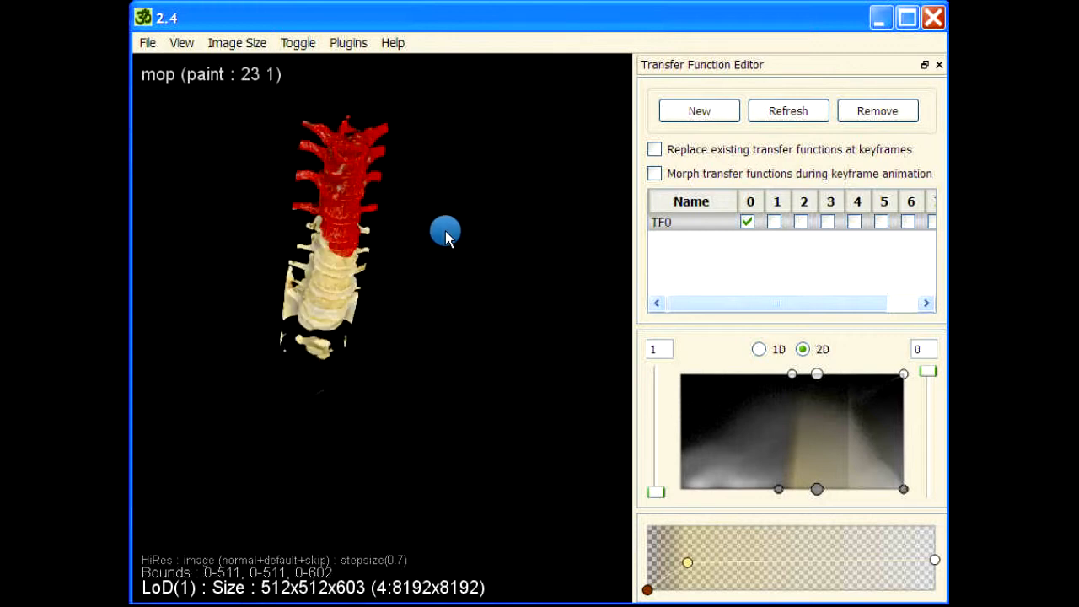
- Run 'getvolume 1' to count the red-painted region's voxels (360254) and close the result
key(space)
text(getvolume)
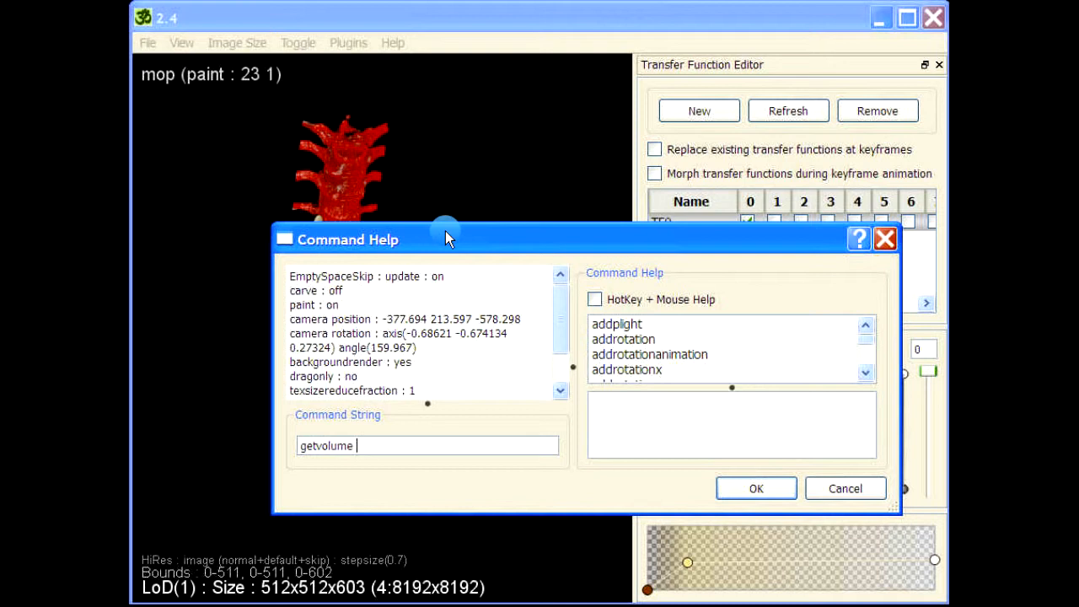
text( 1)
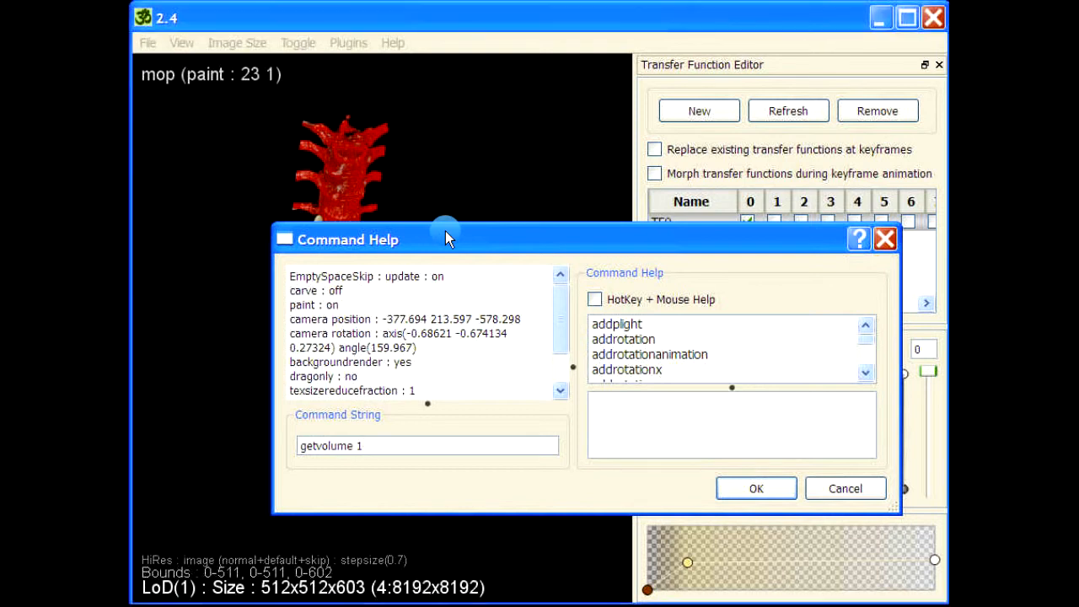
key(Return)
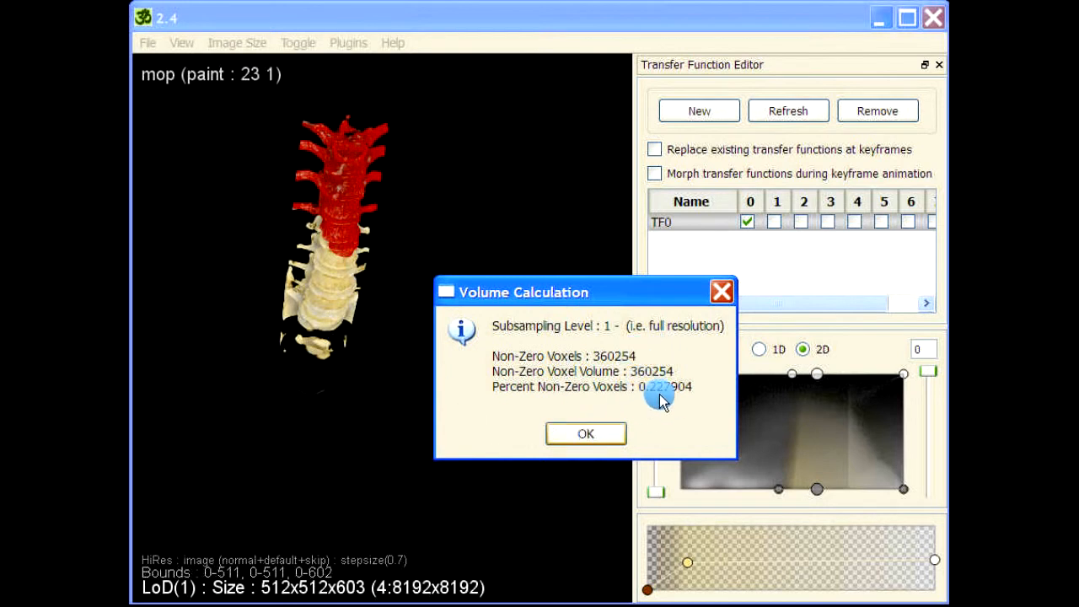
click(598, 443)
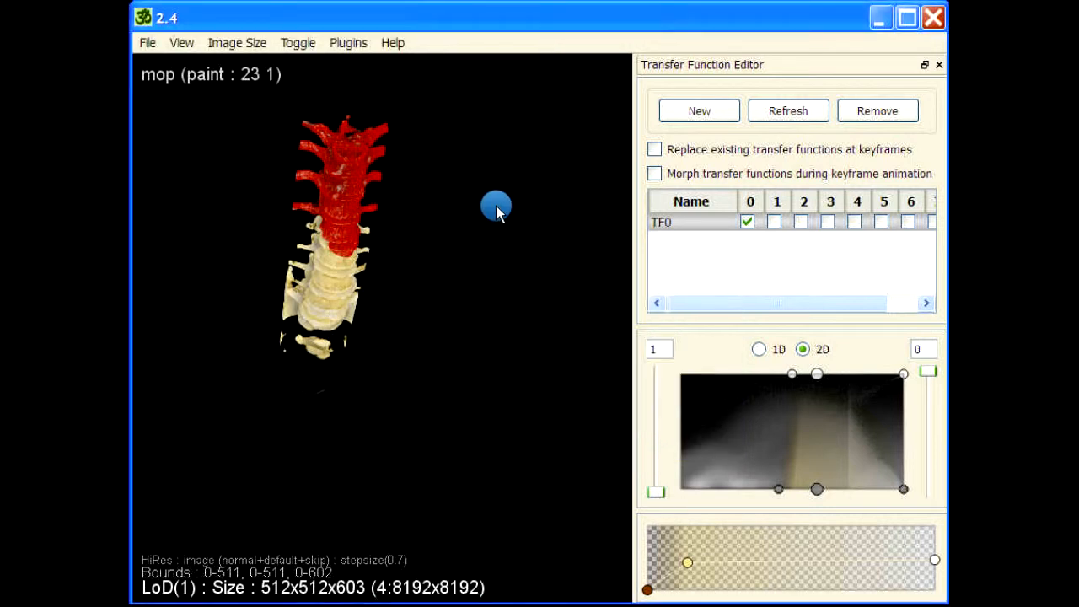
- Run getvolume for the whole volume, reading 1200442 non-zero voxels, and close the result
key(space)
text(getvolume)
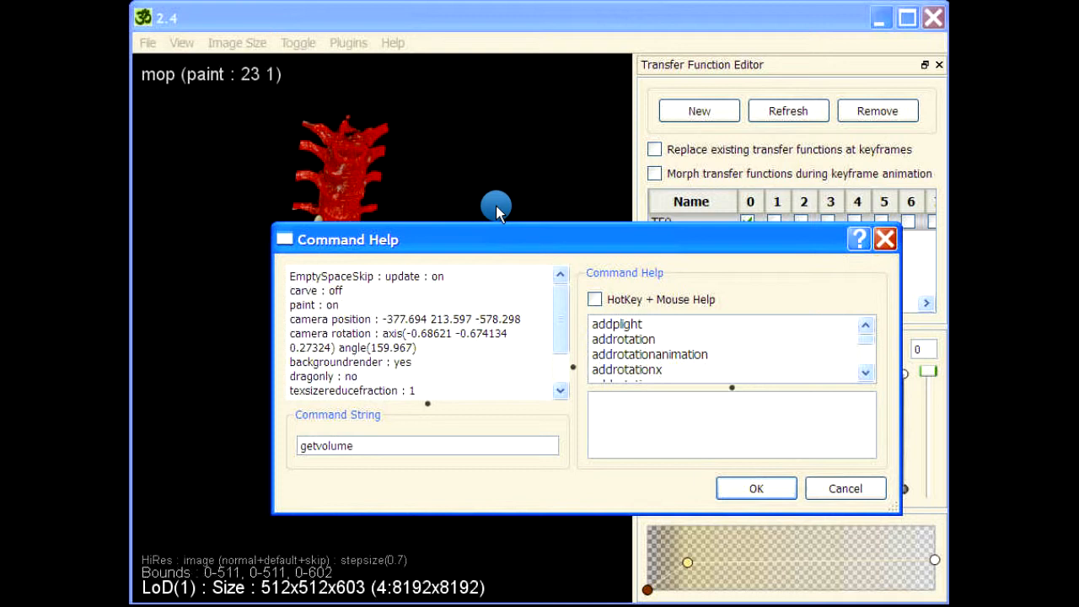
key(Return)
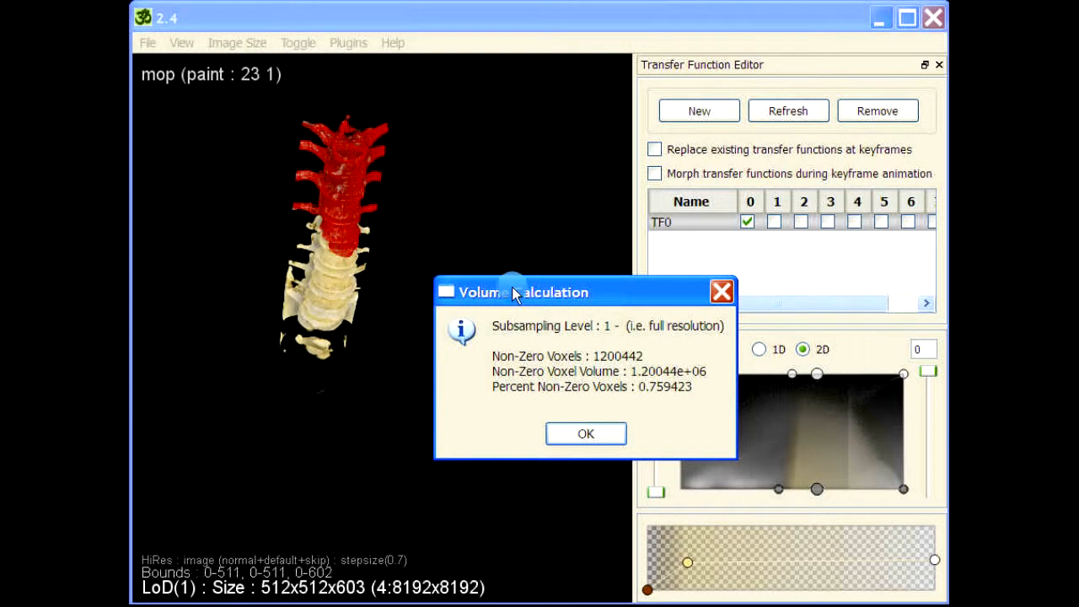
click(586, 434)
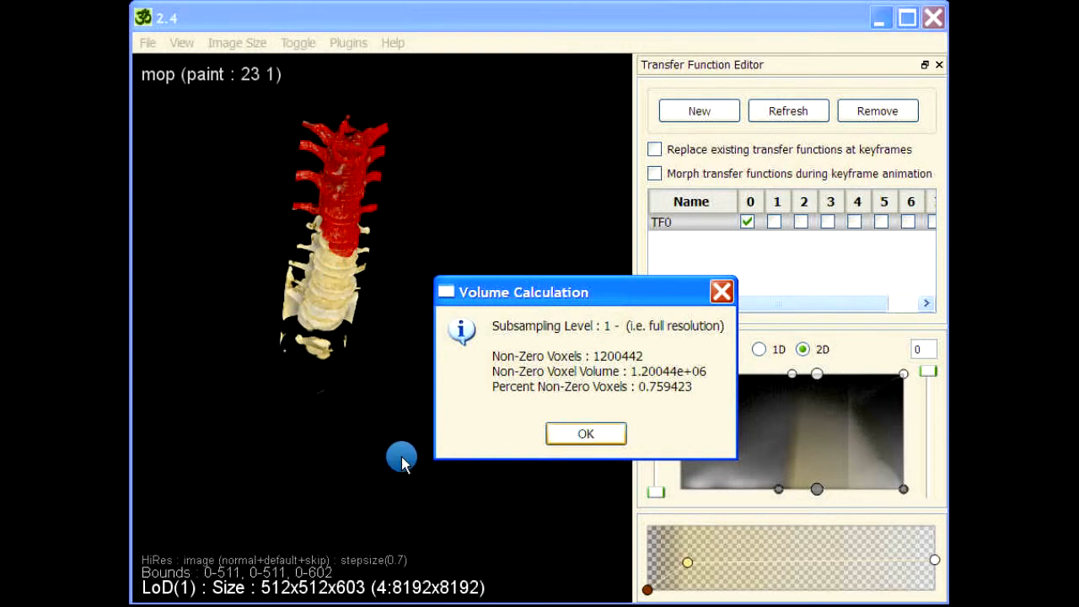
- Run 'getvolume 0' for tag 0, read the 840188 voxel (0.53152%) result, and close it
key(space)
text(g)
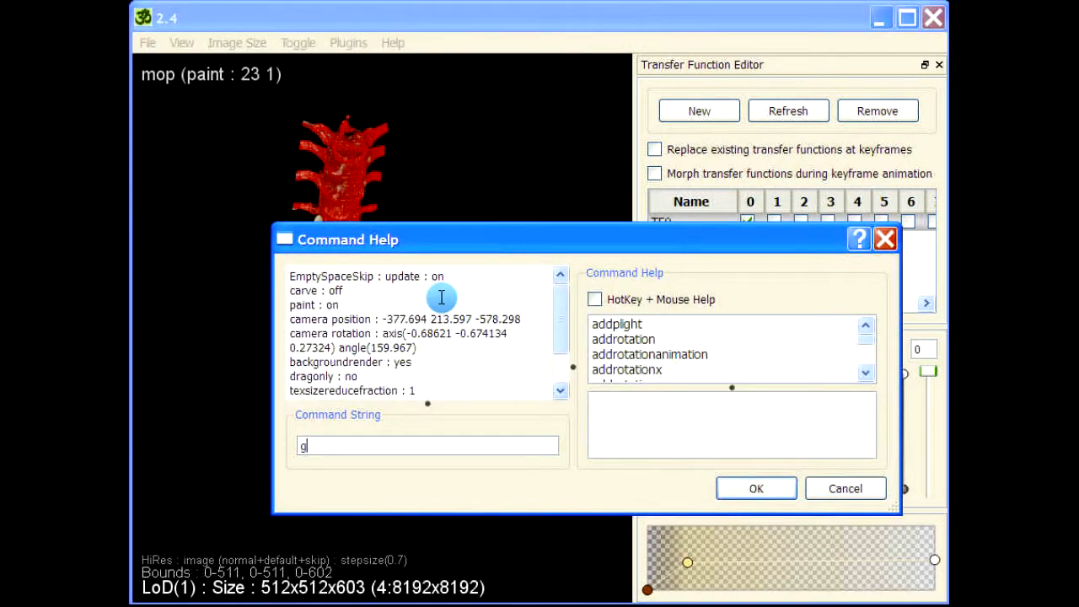
text(etvolume 0)
drag(586, 246, 801, 132)
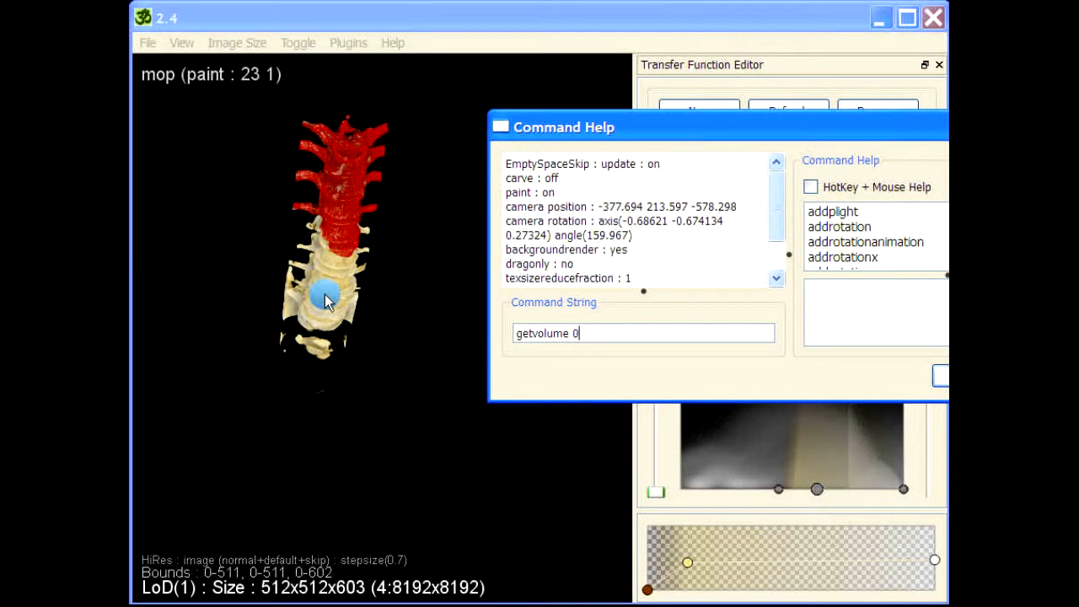
drag(506, 126, 228, 182)
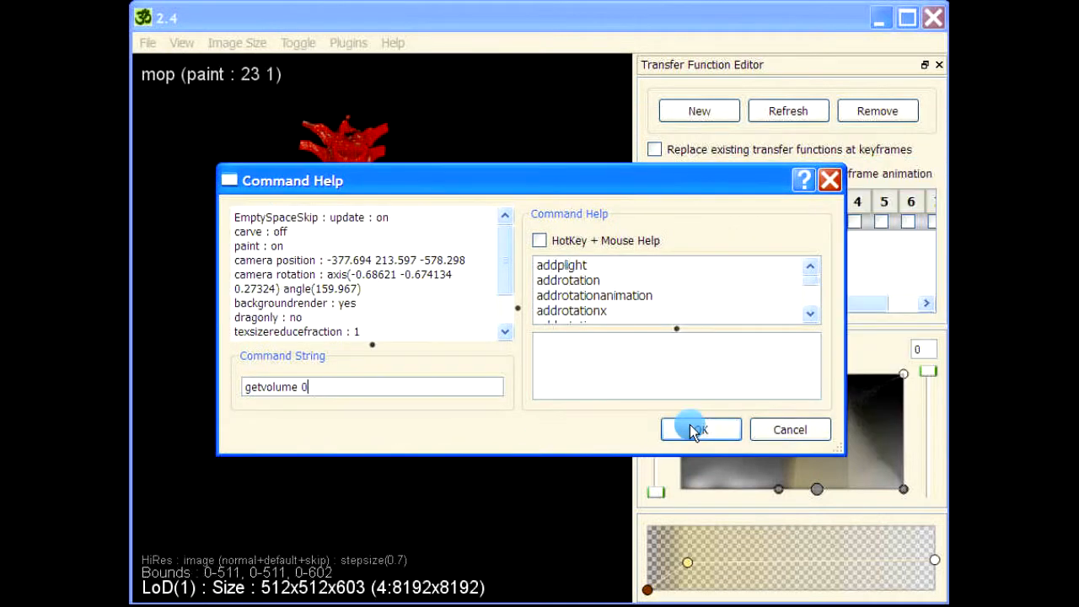
click(693, 430)
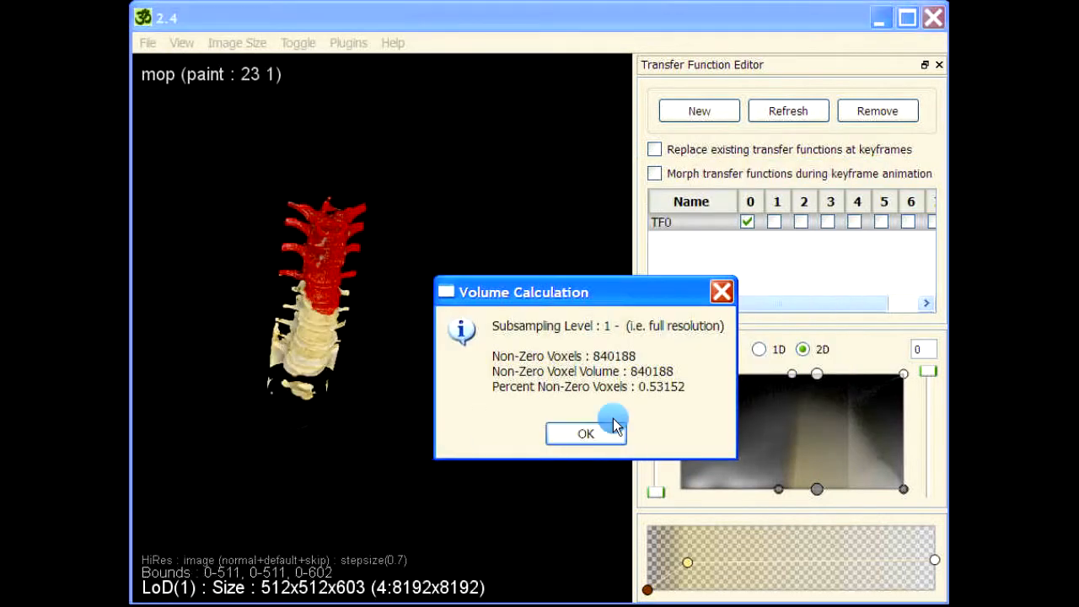
drag(609, 300, 597, 255)
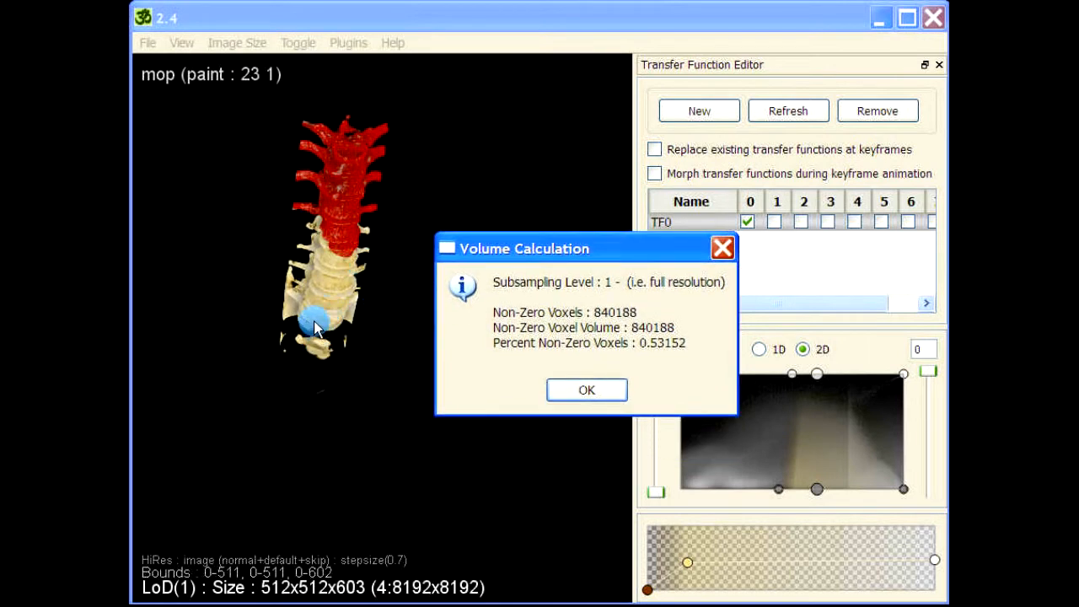
click(607, 394)
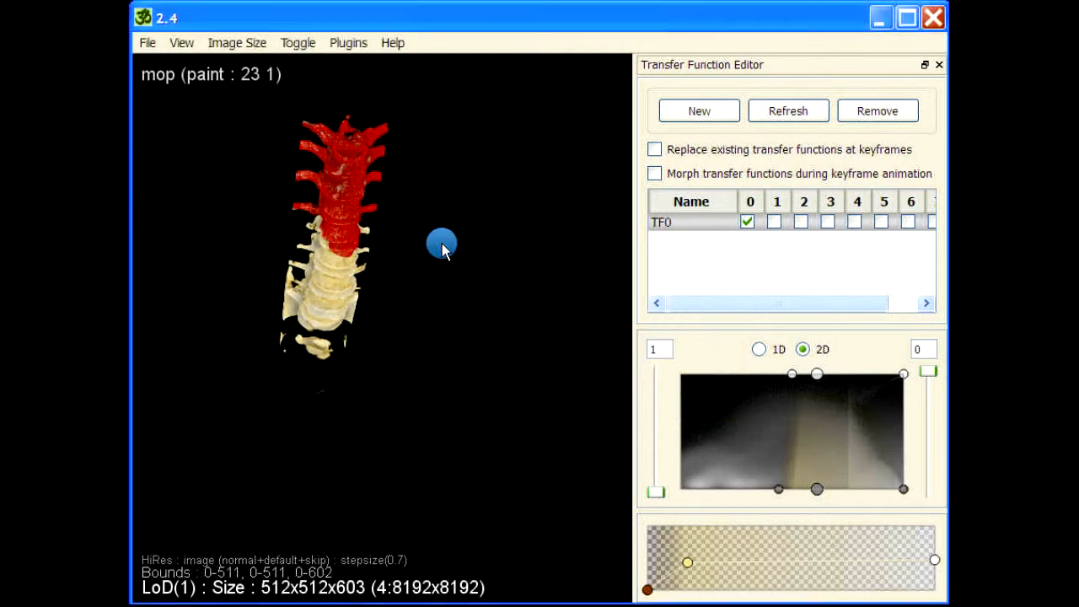
key(space)
text(getvolume 1)
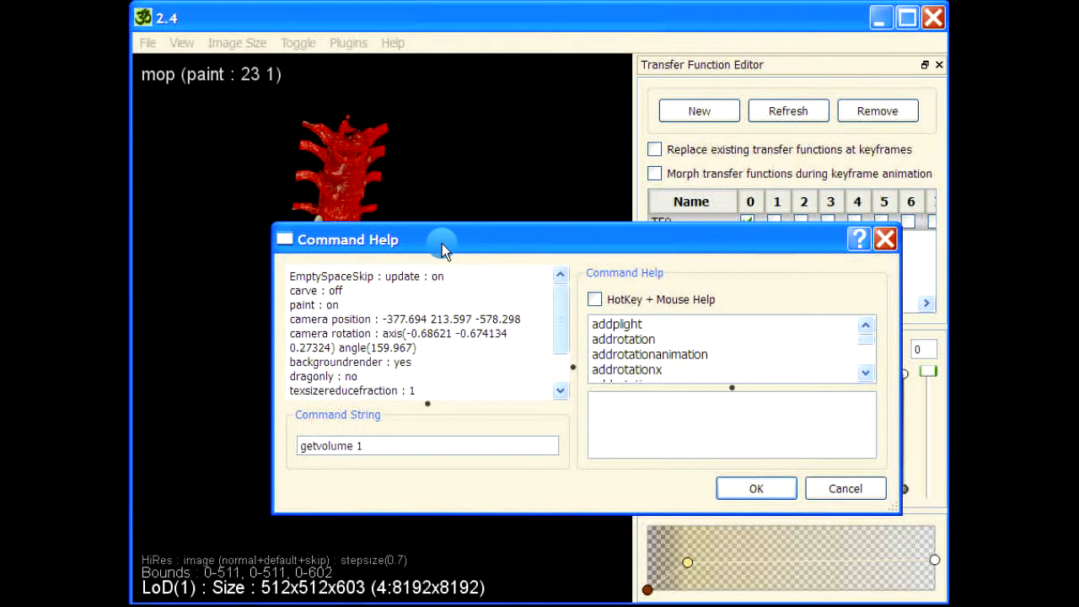
key(Return)
click(580, 429)
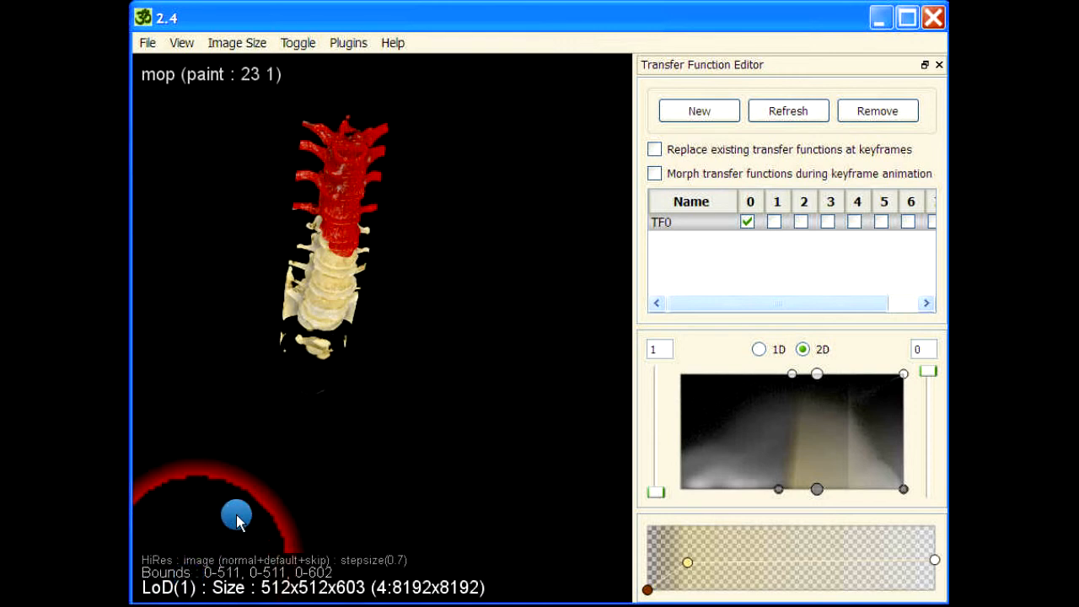
key(l)
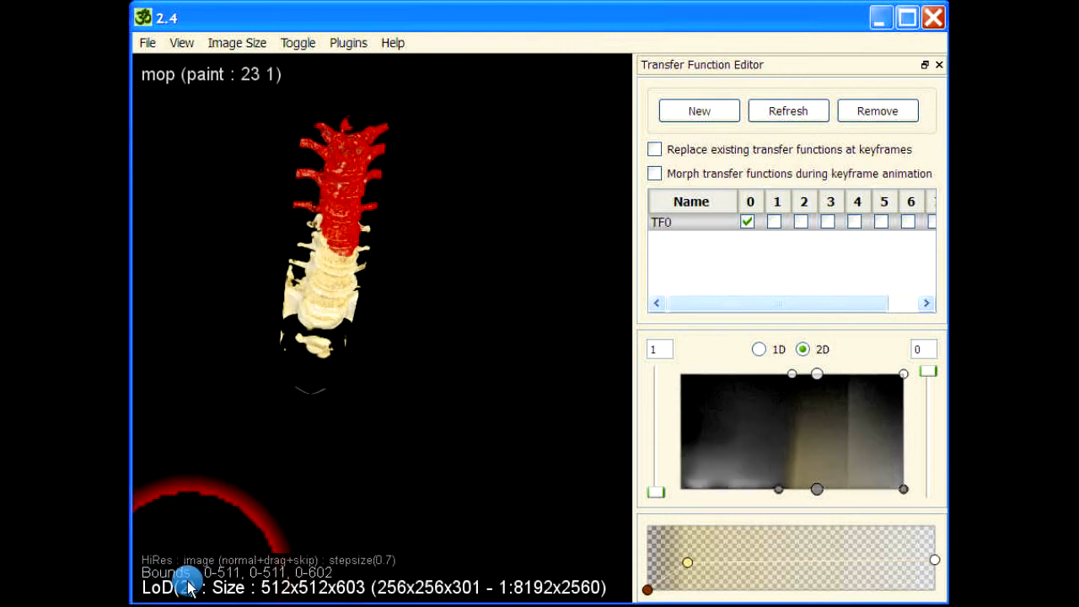
key(l)
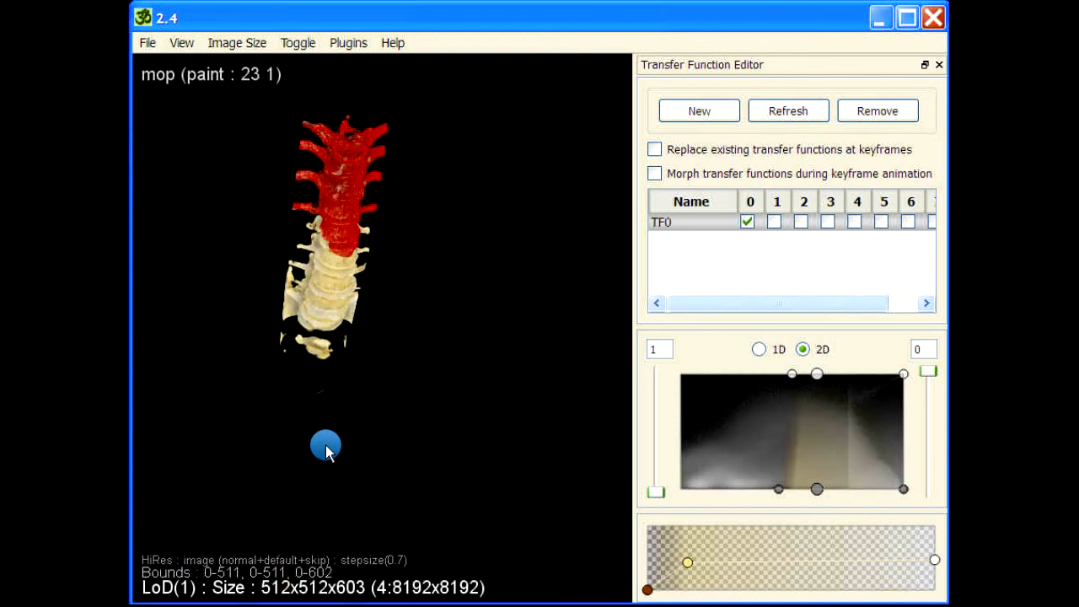